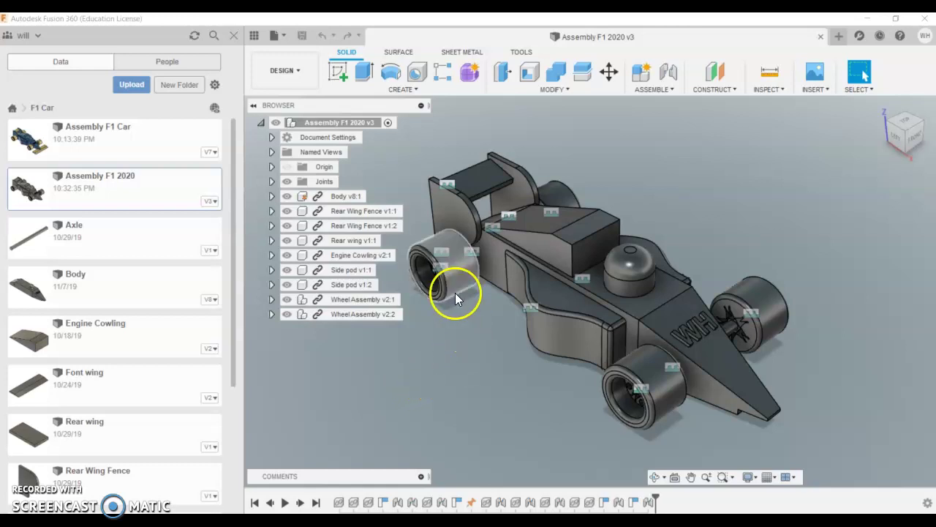
# Step: Close the open Assembly F1 2020 design and start a new empty design
pyautogui.click(821, 36)
pyautogui.click(285, 35)
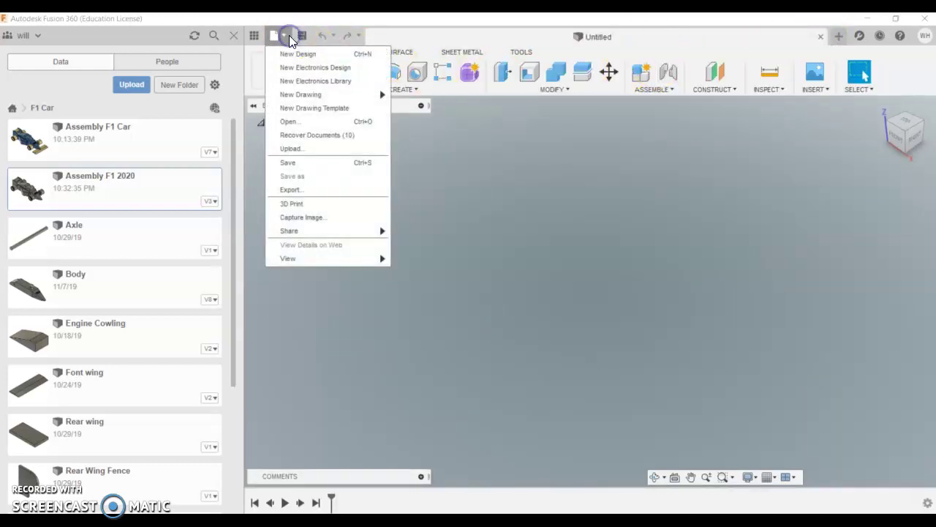
pyautogui.click(289, 55)
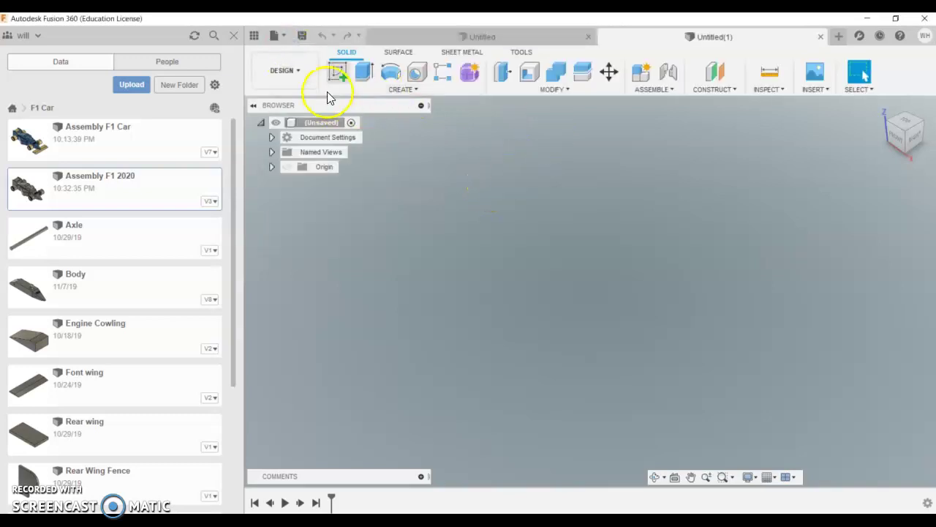
# Step: Save the new design as "Assembly F1 2020 V2" in the F1 Car folder
pyautogui.click(302, 36)
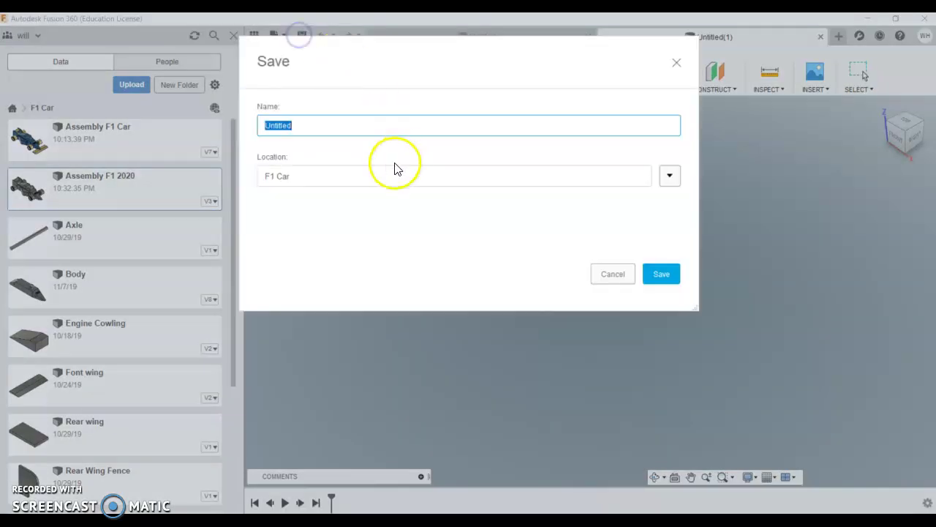
pyautogui.moveTo(376, 59); pyautogui.dragTo(515, 169)
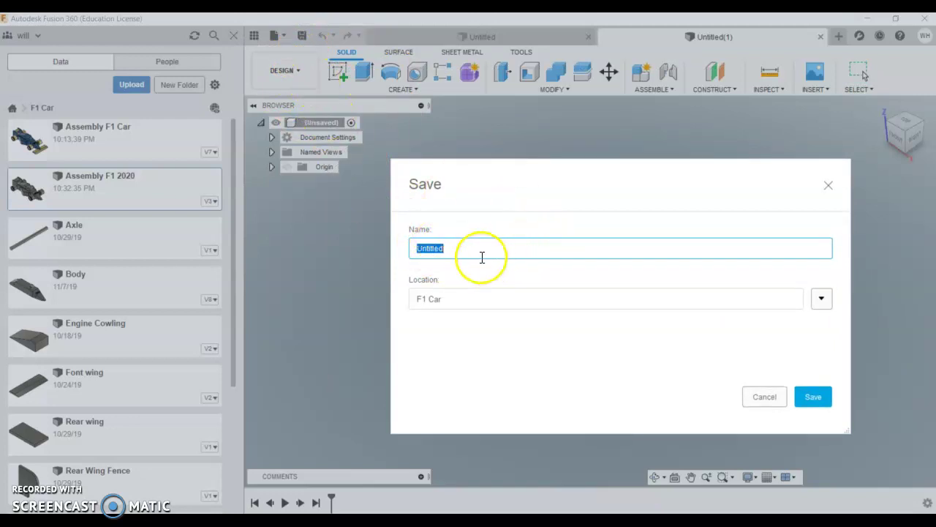
pyautogui.click(459, 249)
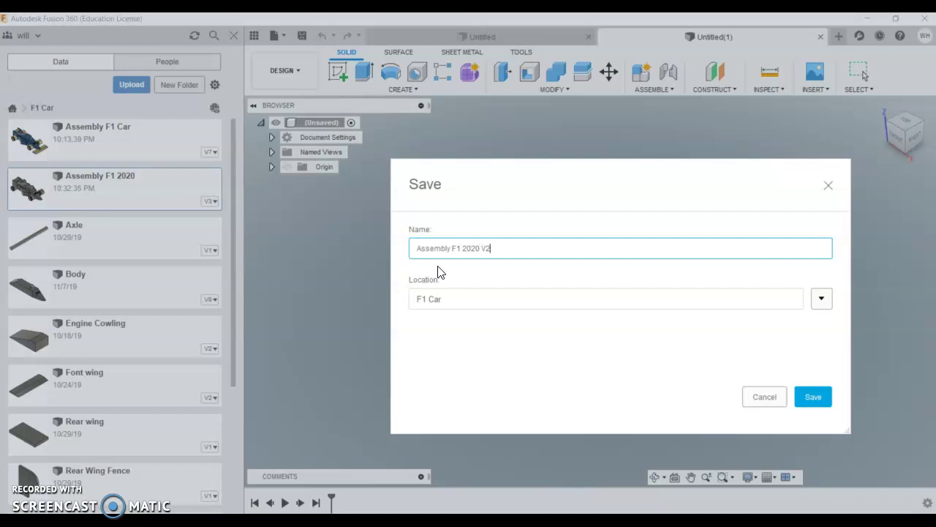
pyautogui.click(814, 395)
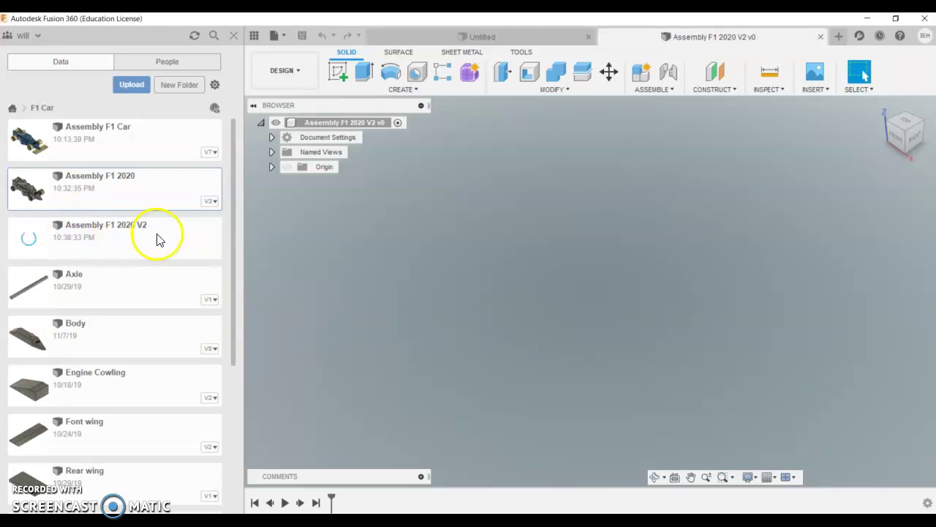
# Step: Insert the Body part from the F1 Car folder into the assembly and ground it
pyautogui.moveTo(88, 338); pyautogui.dragTo(569, 254)
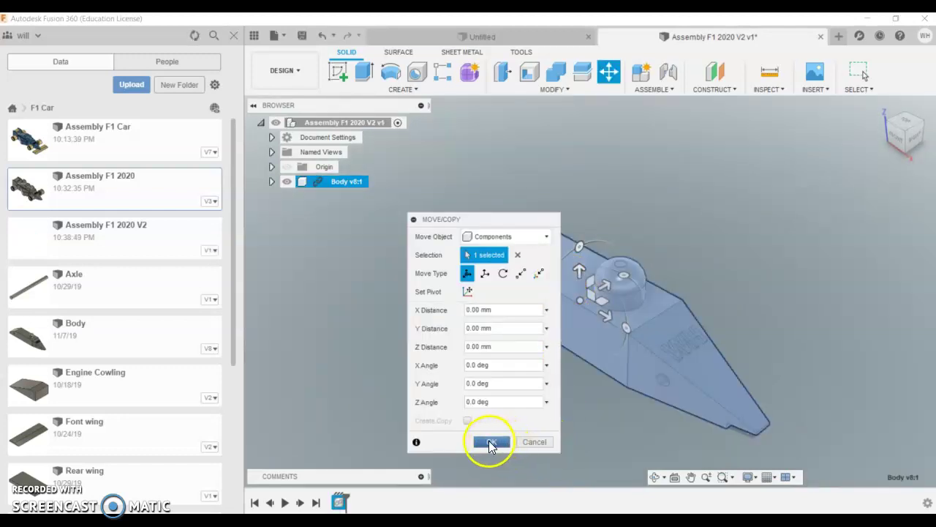
pyautogui.click(488, 443)
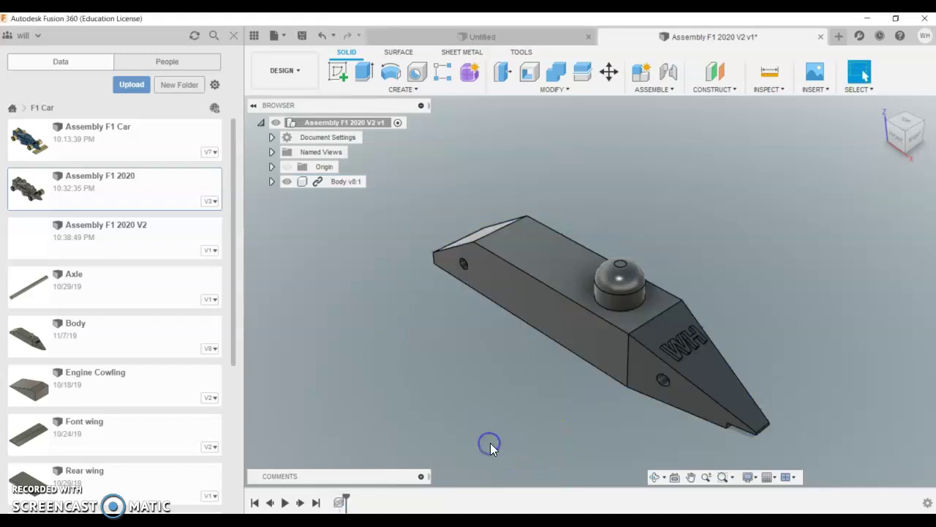
pyautogui.click(359, 186)
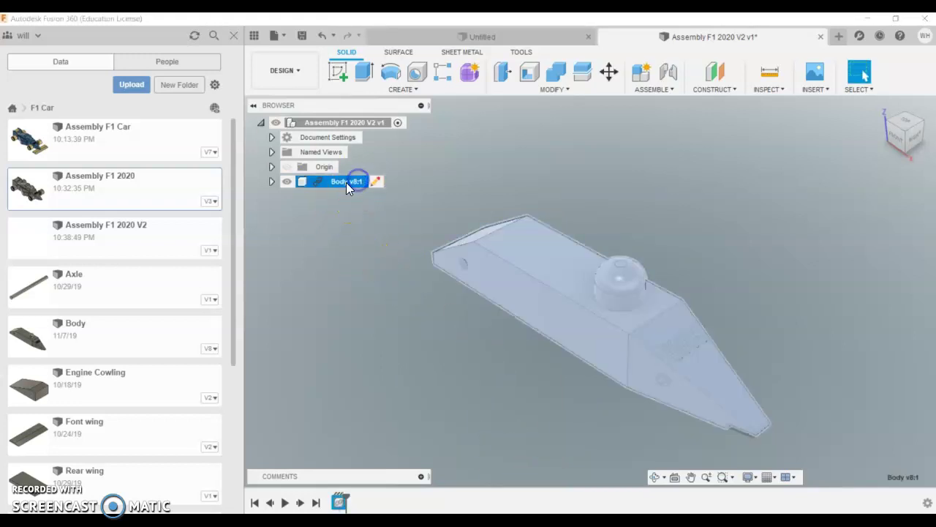
pyautogui.rightClick(346, 183)
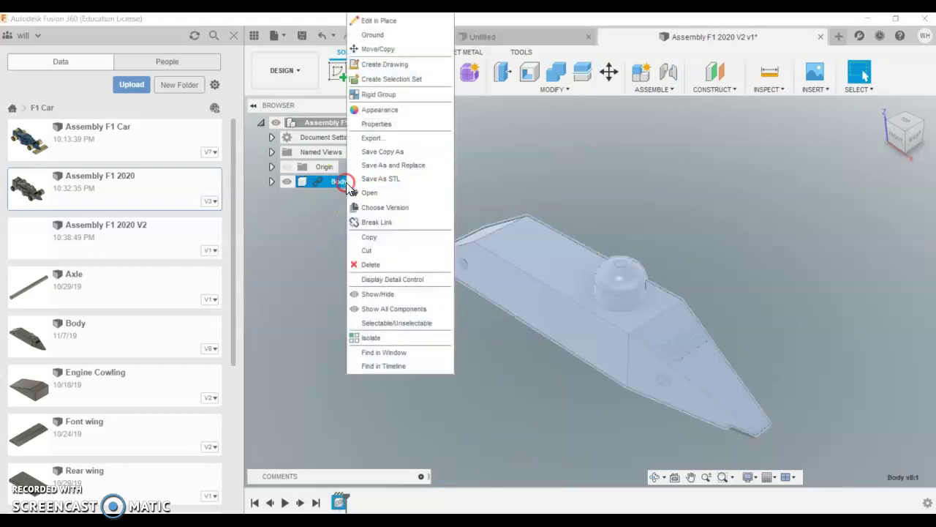
pyautogui.click(373, 37)
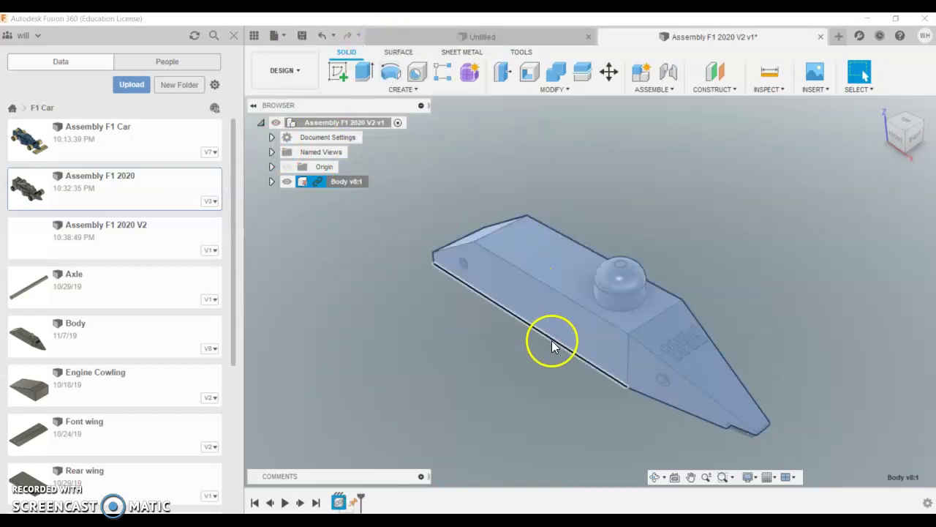
pyautogui.click(502, 363)
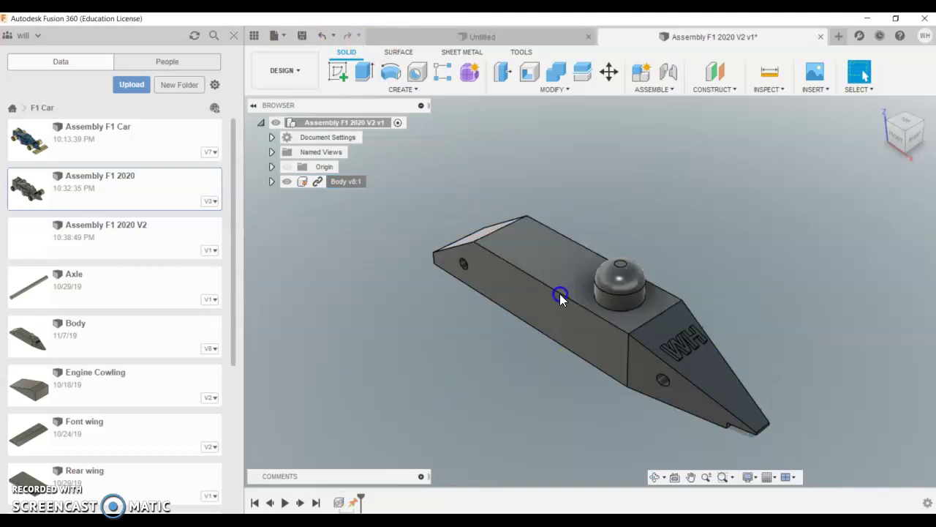
# Step: View the car body from directly above with its nose pointing down and set the camera to Orthographic
pyautogui.moveTo(604, 243); pyautogui.dragTo(588, 274)
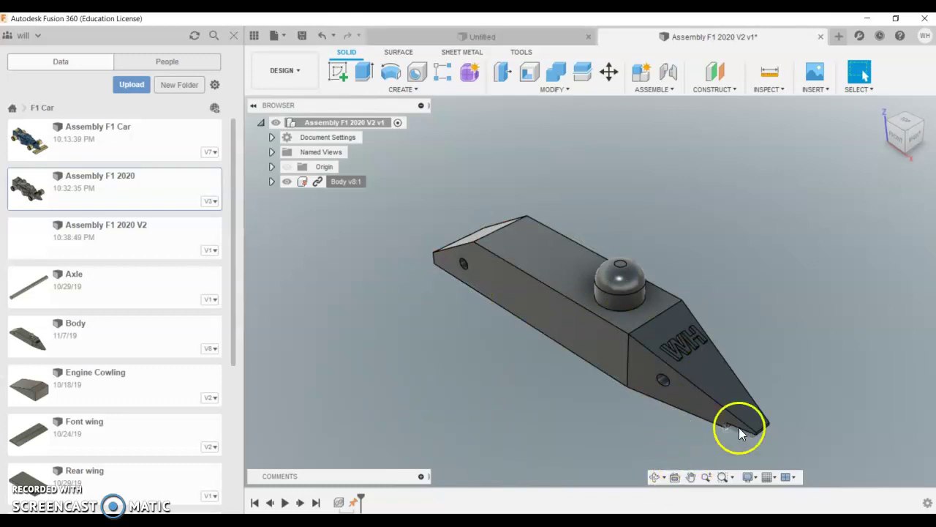
pyautogui.click(905, 124)
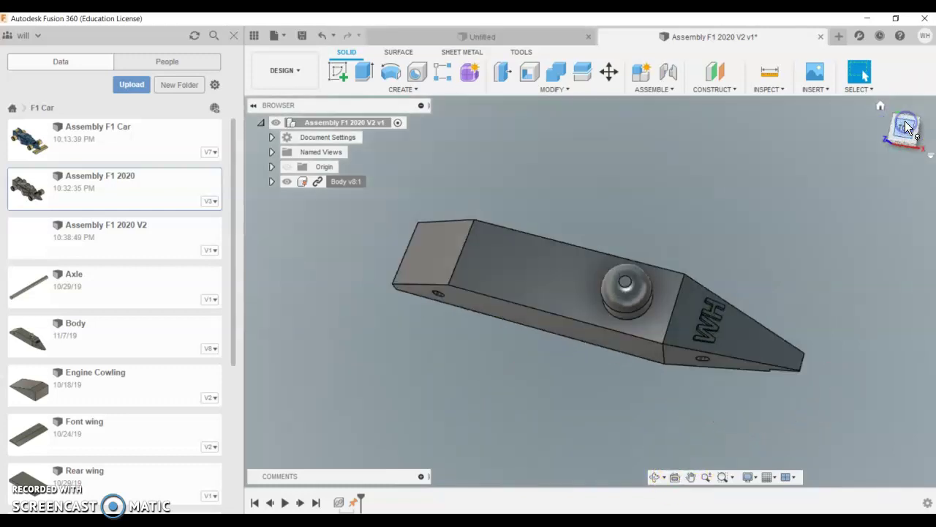
pyautogui.click(898, 152)
pyautogui.click(932, 116)
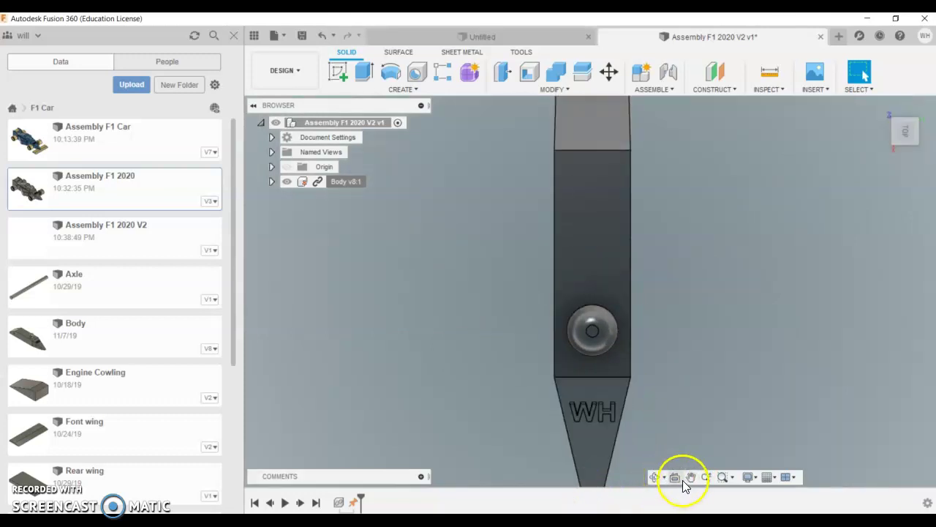
pyautogui.click(743, 479)
pyautogui.moveTo(769, 418)
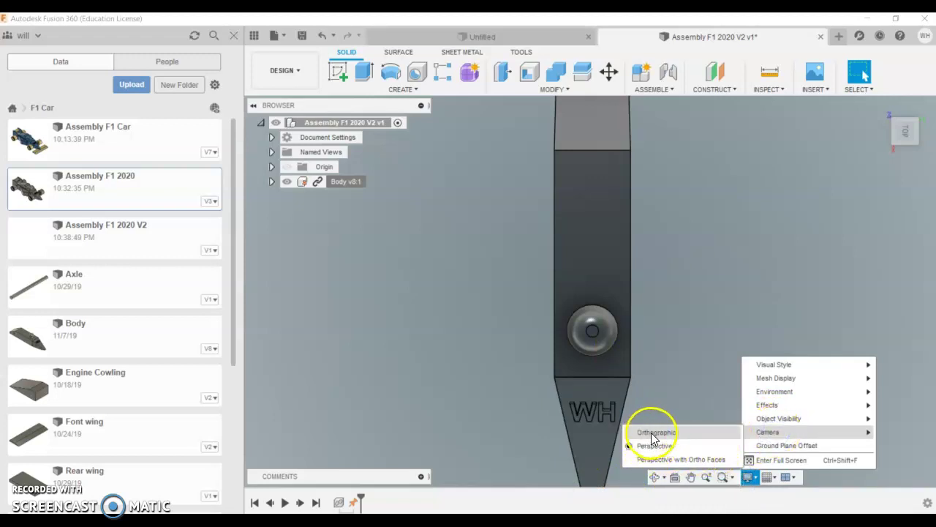
pyautogui.click(653, 434)
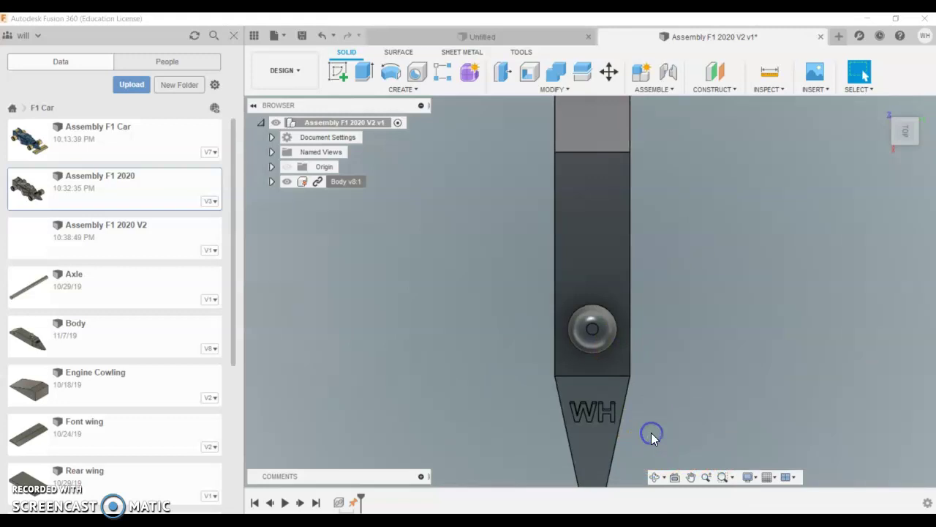
# Step: Set the current view of the body as the Top view and check the resulting Front orientation
pyautogui.rightClick(906, 135)
pyautogui.click(751, 174)
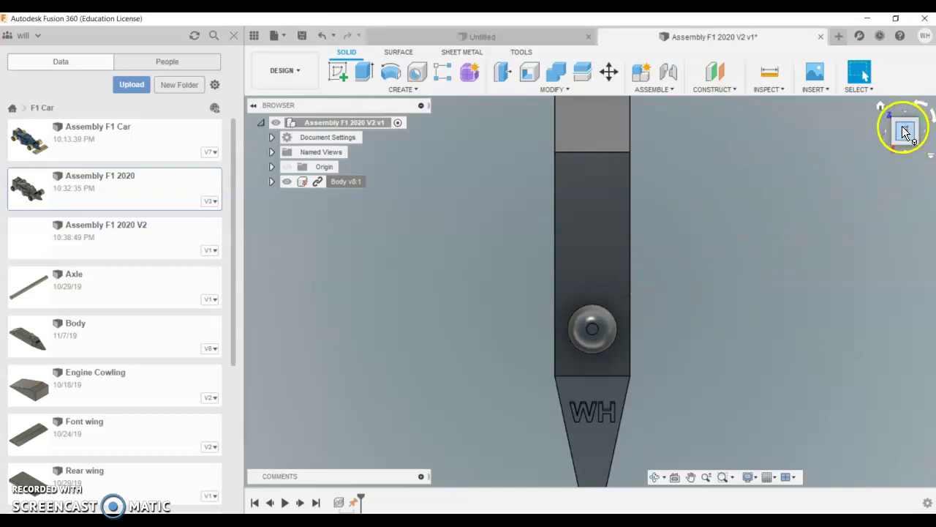
pyautogui.click(585, 268)
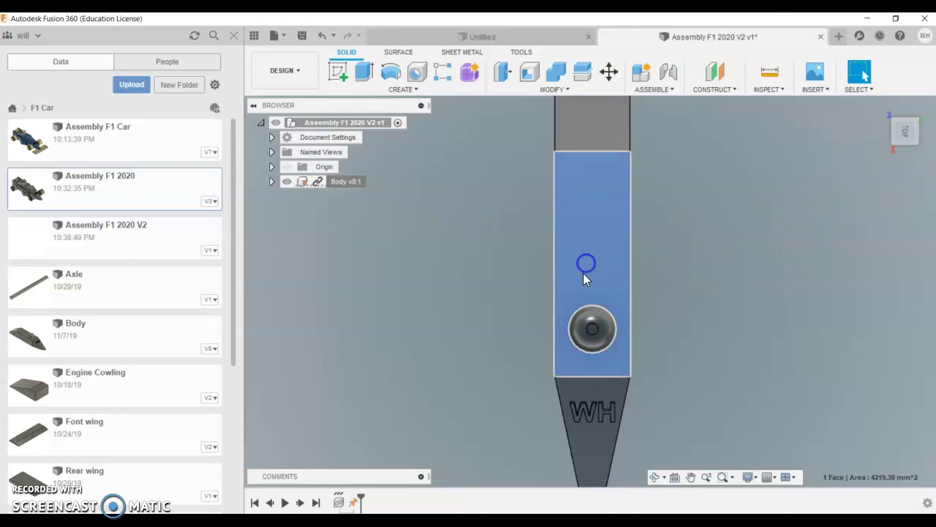
pyautogui.click(906, 138)
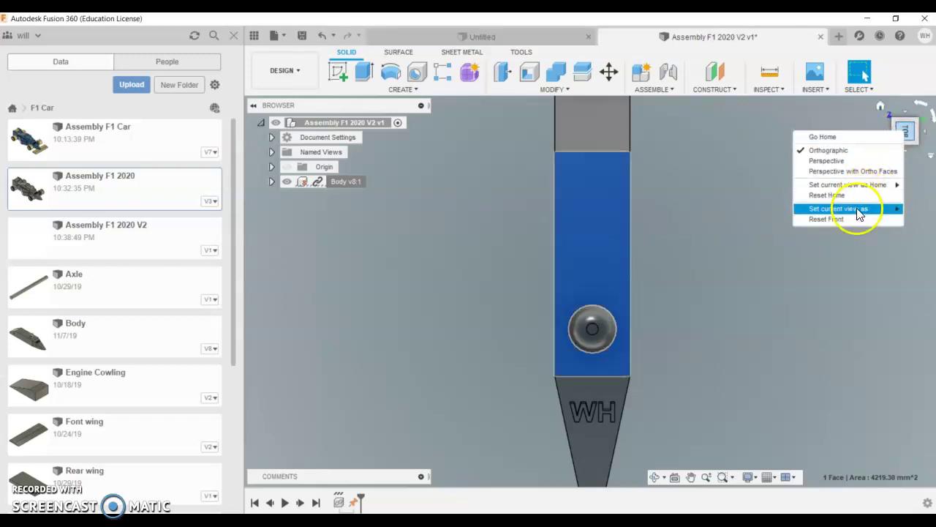
pyautogui.moveTo(860, 211)
pyautogui.click(773, 219)
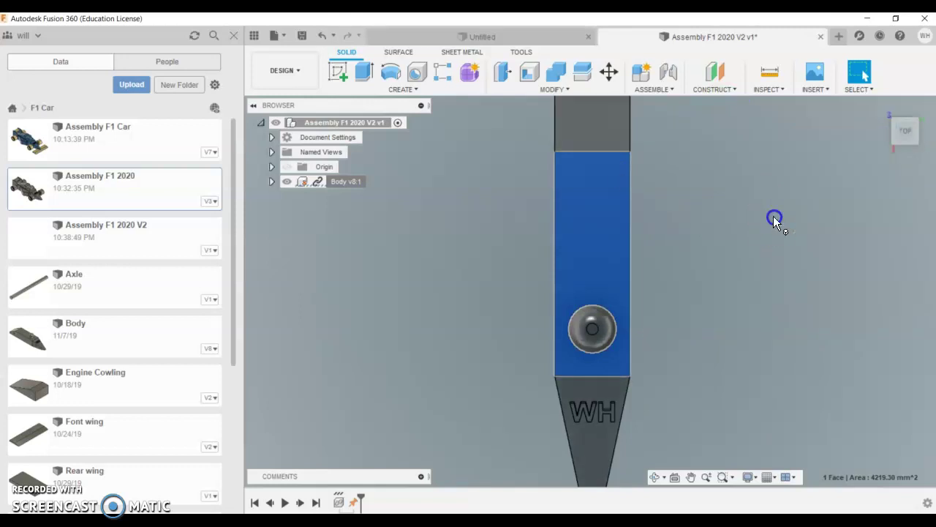
pyautogui.click(905, 150)
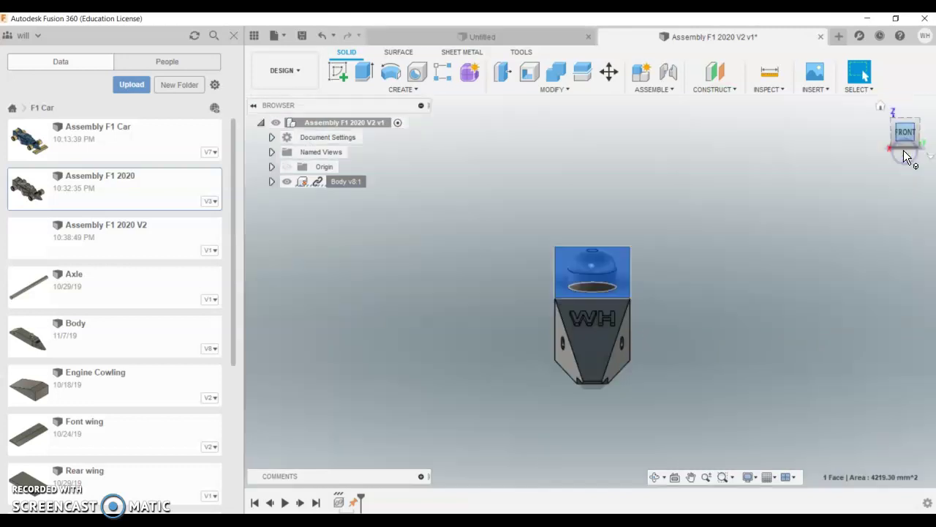
pyautogui.moveTo(912, 132); pyautogui.dragTo(932, 157)
pyautogui.click(818, 278)
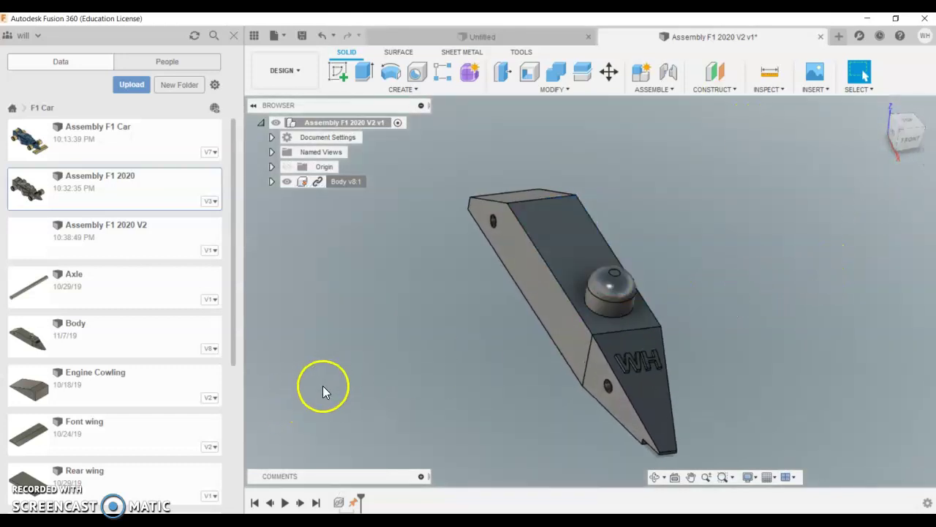
# Step: Insert a Rear Wing Fence moved -30 mm in Y, and reposition it by hand beside the rear of the body
pyautogui.scroll(-3, 103, 461)
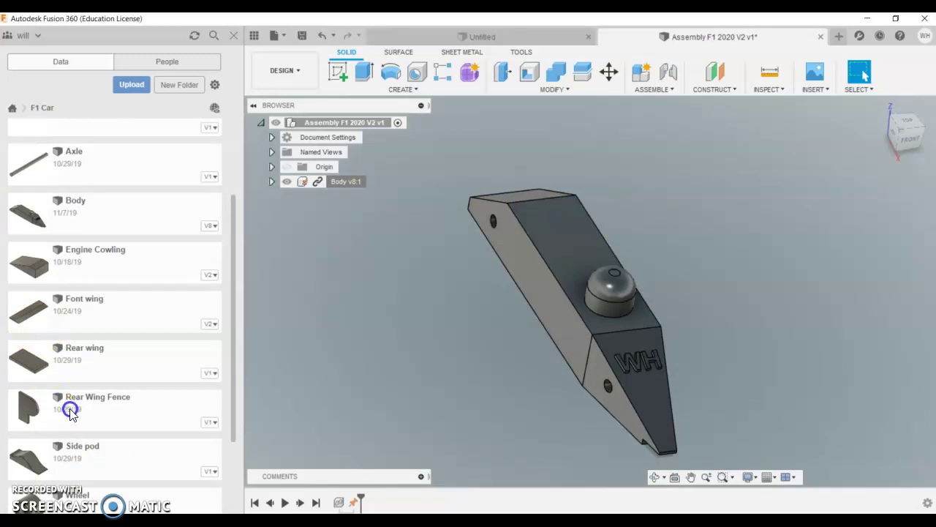
pyautogui.moveTo(70, 412); pyautogui.dragTo(378, 201)
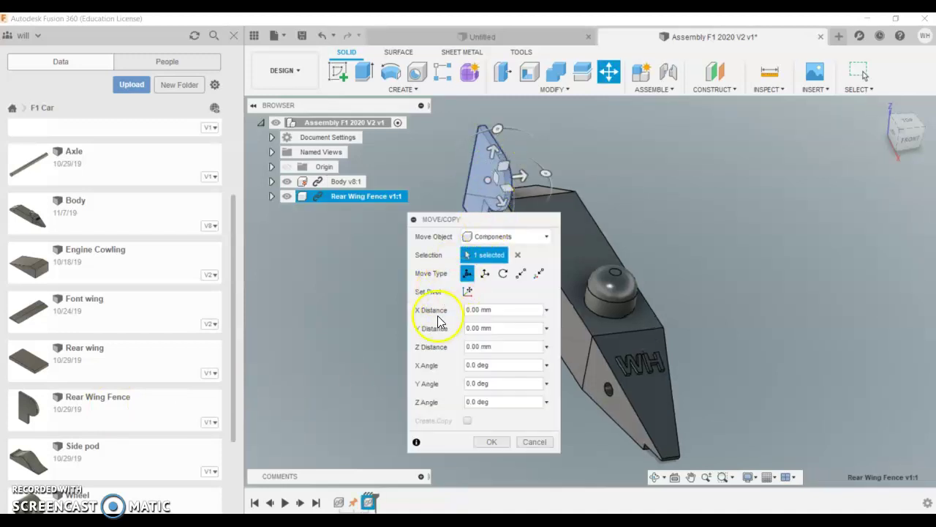
pyautogui.click(493, 443)
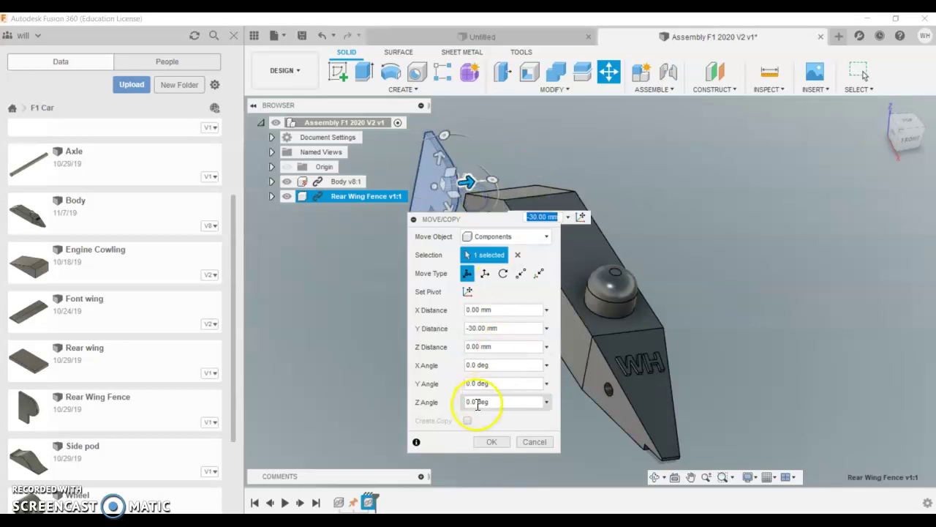
pyautogui.click(489, 441)
pyautogui.moveTo(443, 198)
pyautogui.mouseDown()
pyautogui.moveTo(477, 246)
pyautogui.moveTo(498, 226)
pyautogui.moveTo(802, 203)
pyautogui.moveTo(634, 203)
pyautogui.moveTo(408, 244)
pyautogui.moveTo(454, 195)
pyautogui.mouseUp()
pyautogui.click(521, 279)
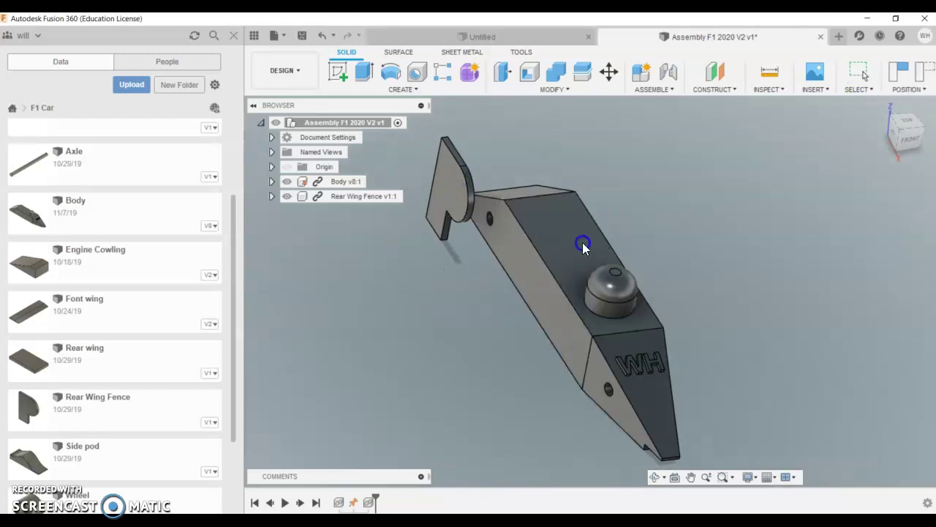
pyautogui.moveTo(604, 238); pyautogui.dragTo(562, 235)
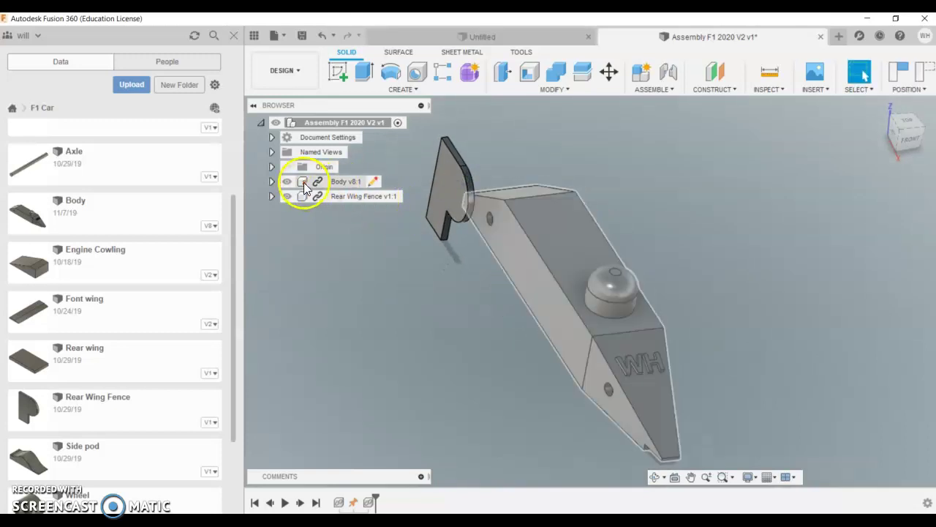
# Step: Start a joint, capturing the moved position, and snap Component 1 to the bottom rear corner of the fence's inner face
pyautogui.click(670, 81)
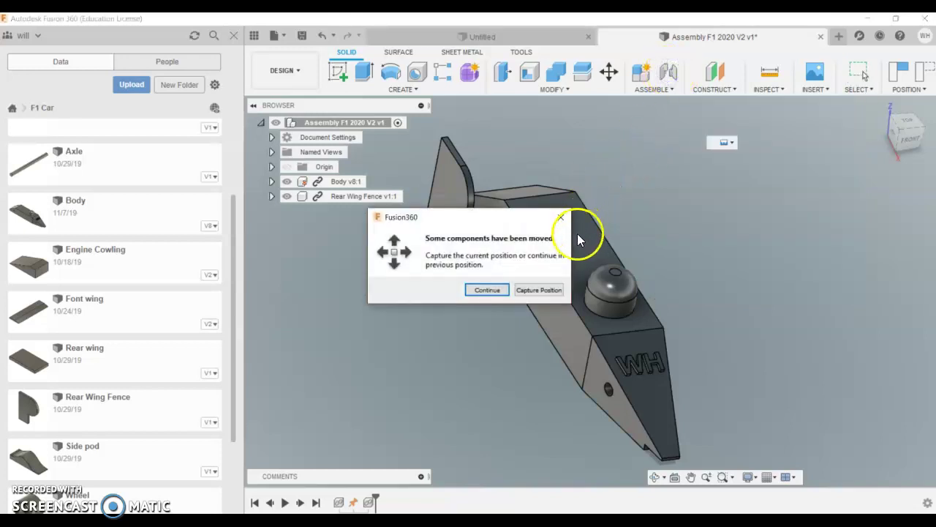
pyautogui.click(538, 290)
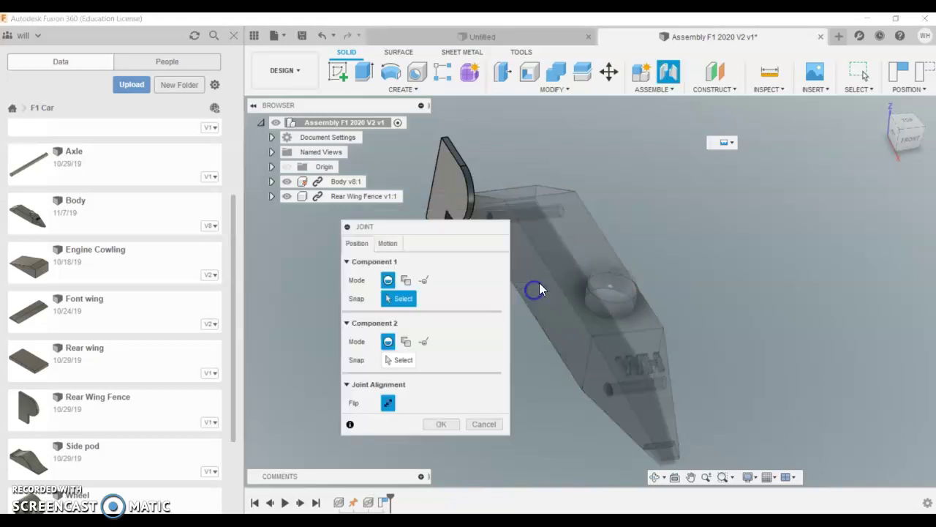
pyautogui.moveTo(480, 225); pyautogui.dragTo(385, 254)
pyautogui.keyDown('shift'); pyautogui.moveTo(621, 227); pyautogui.dragTo(450, 215, button='middle'); pyautogui.keyUp('shift')
pyautogui.scroll(8, 775, 343)
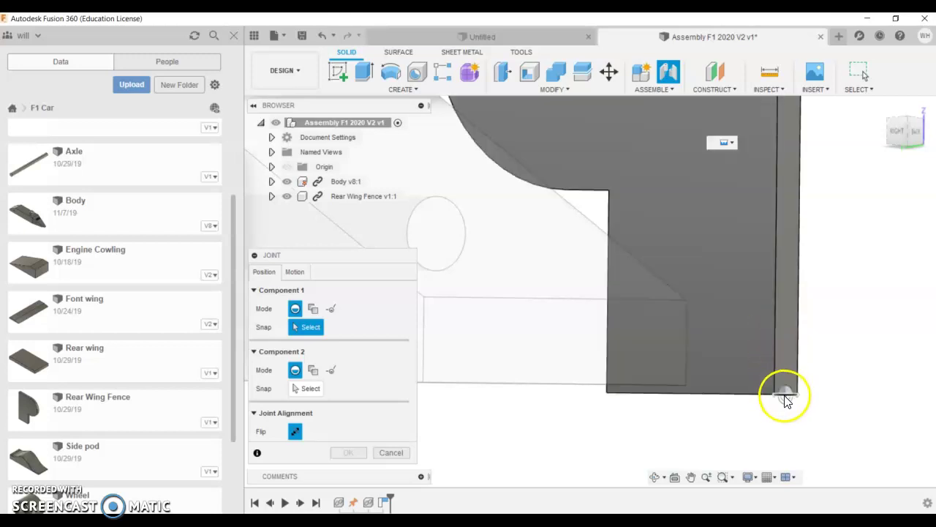
pyautogui.scroll(5, 783, 392)
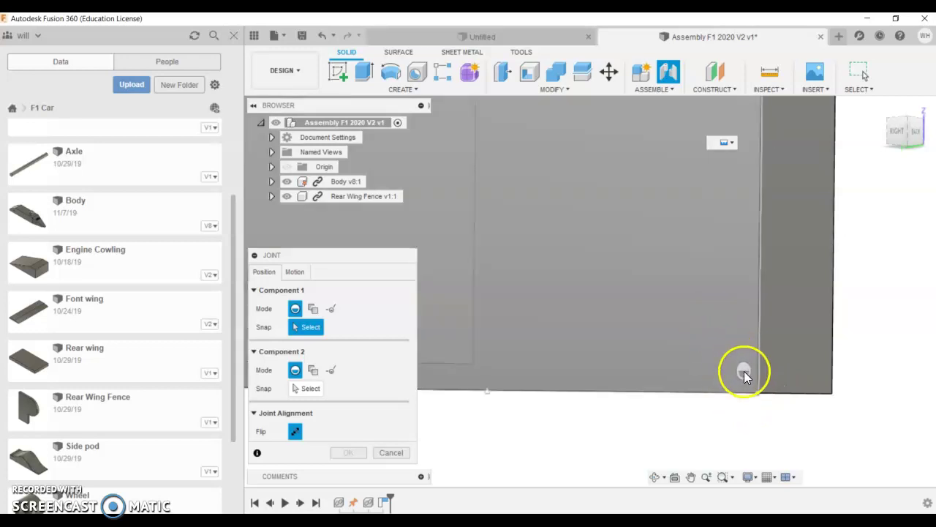
pyautogui.click(747, 383)
# Step: Snap Component 2 to the bottom rear corner of the body's adjacent side face and complete the fence joint
pyautogui.scroll(-6, 688, 375)
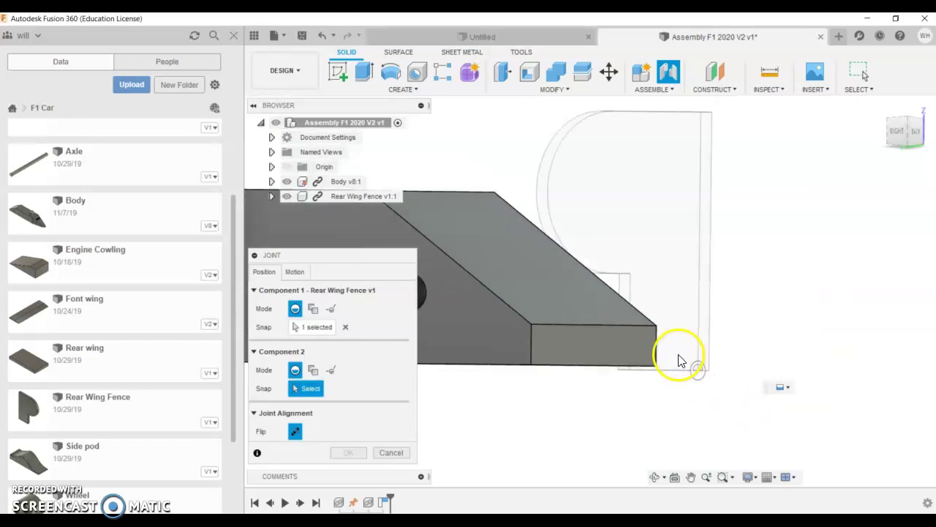
pyautogui.keyDown('shift'); pyautogui.moveTo(669, 349); pyautogui.dragTo(539, 348, button='middle'); pyautogui.keyUp('shift')
pyautogui.scroll(10, 539, 350)
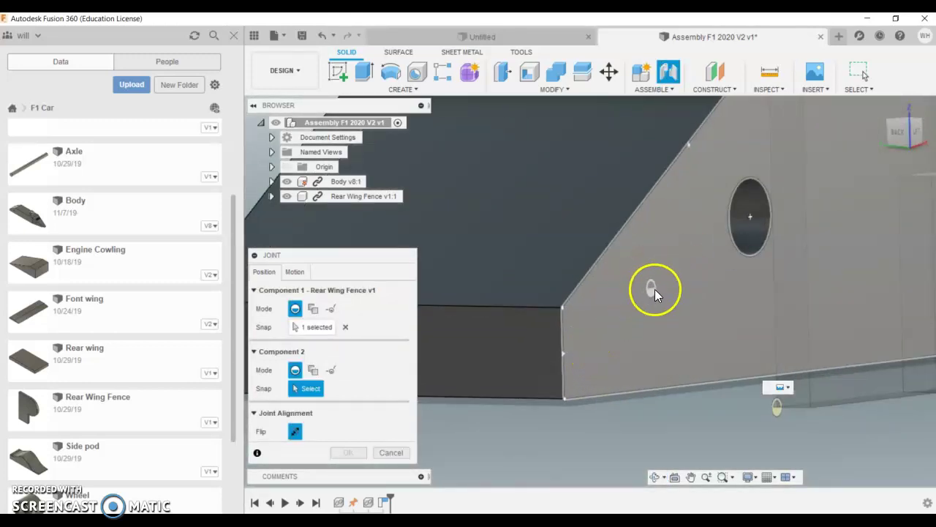
pyautogui.click(569, 388)
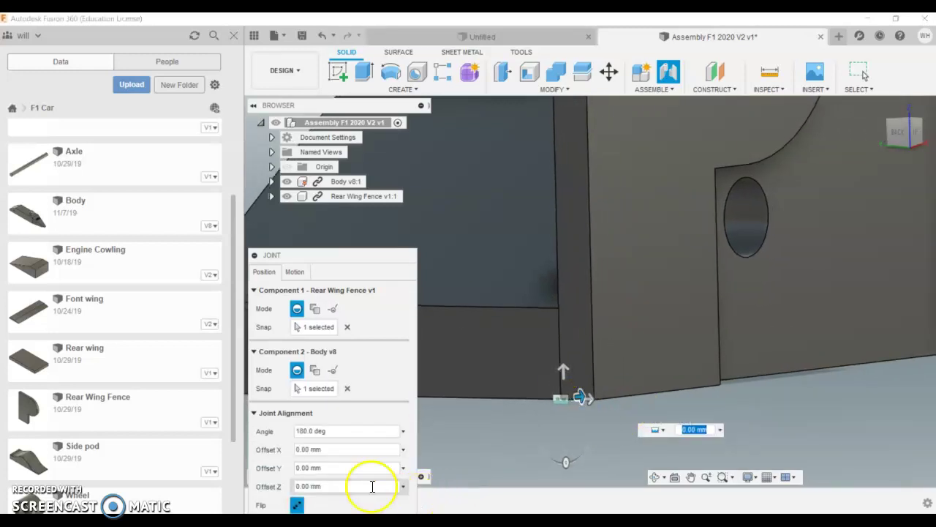
pyautogui.moveTo(351, 257); pyautogui.dragTo(367, 211)
pyautogui.click(364, 482)
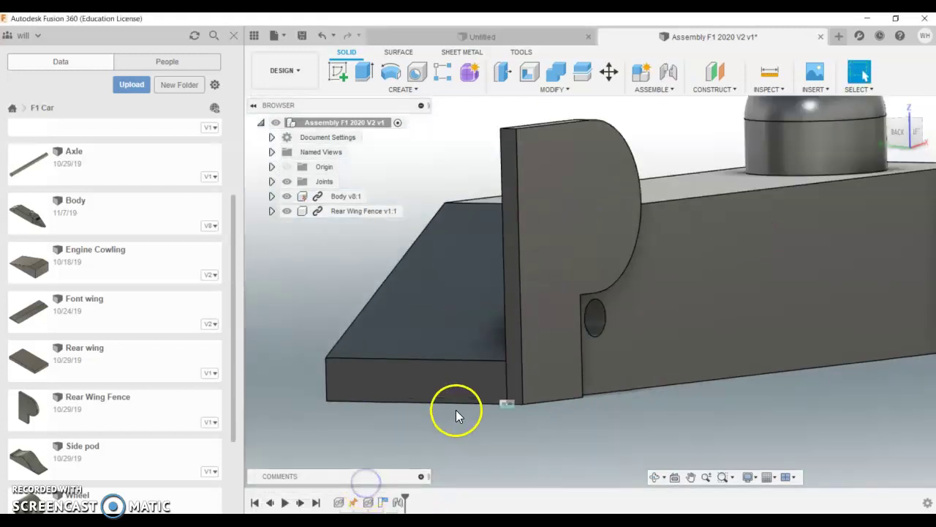
# Step: Insert a second Rear Wing Fence and move it 50 mm in Y, clear of the body's other side
pyautogui.moveTo(115, 408); pyautogui.dragTo(324, 343)
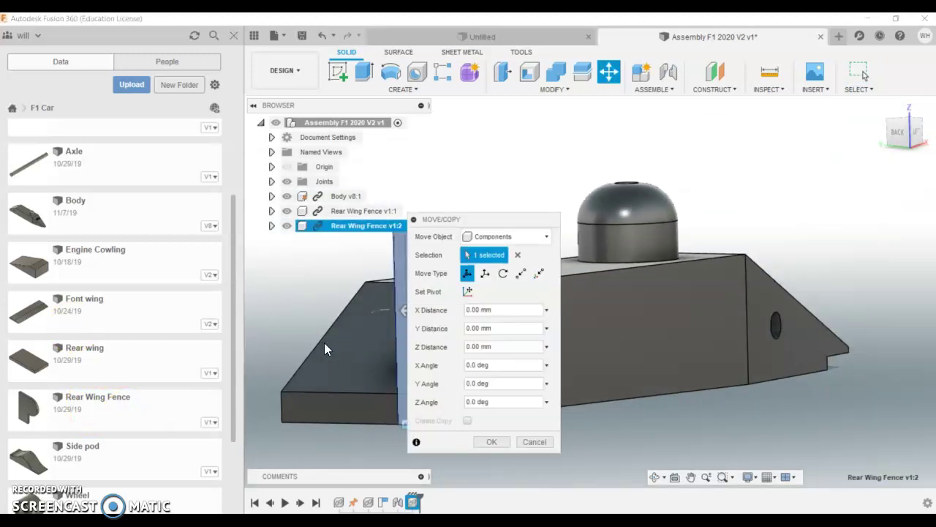
pyautogui.moveTo(481, 223); pyautogui.dragTo(561, 228)
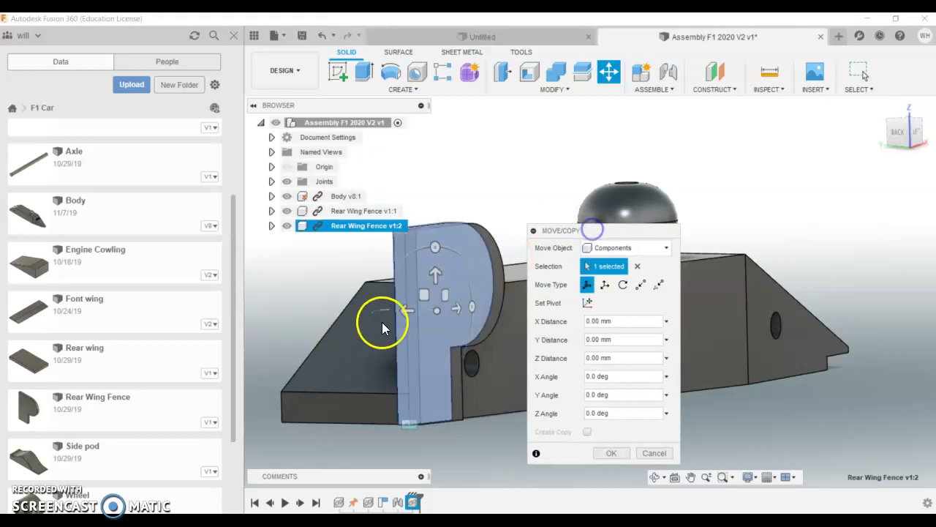
pyautogui.moveTo(406, 312); pyautogui.dragTo(247, 319)
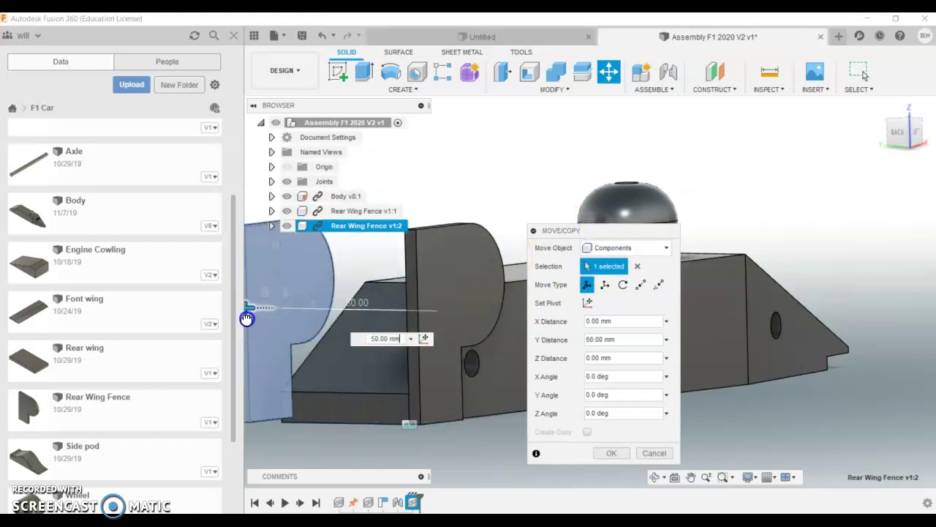
pyautogui.click(610, 456)
# Step: Start a joint and snap Component 1 to the bottom rear corner of the second fence's inner face
pyautogui.scroll(-4, 596, 403)
pyautogui.scroll(6, 366, 449)
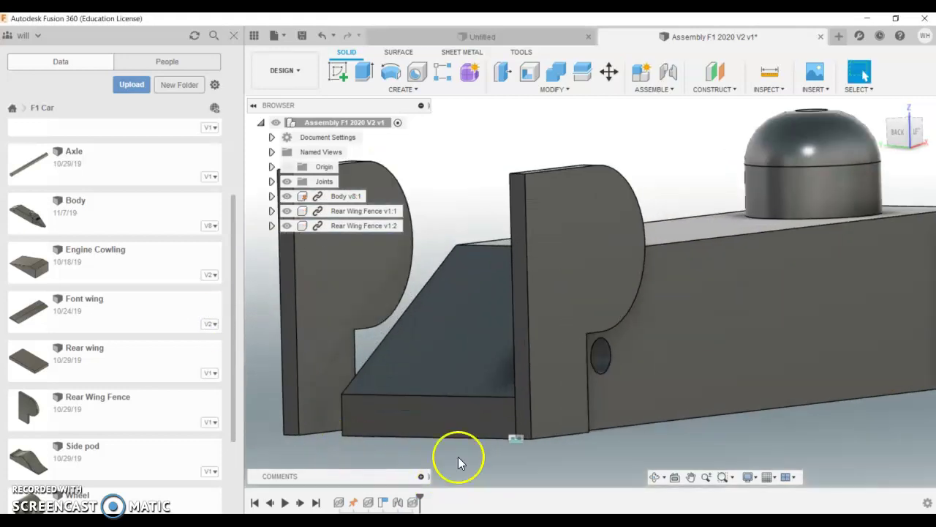
pyautogui.scroll(-3, 300, 464)
pyautogui.scroll(7, 416, 411)
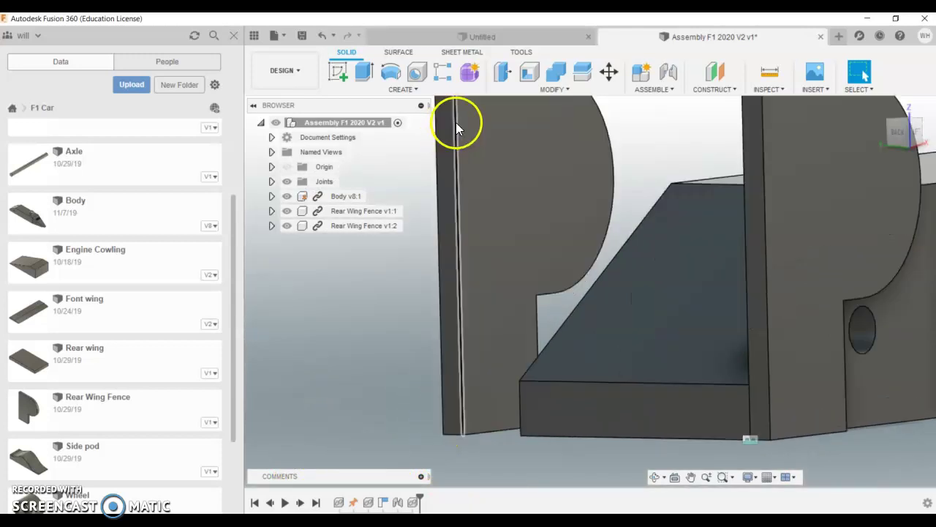
pyautogui.click(668, 71)
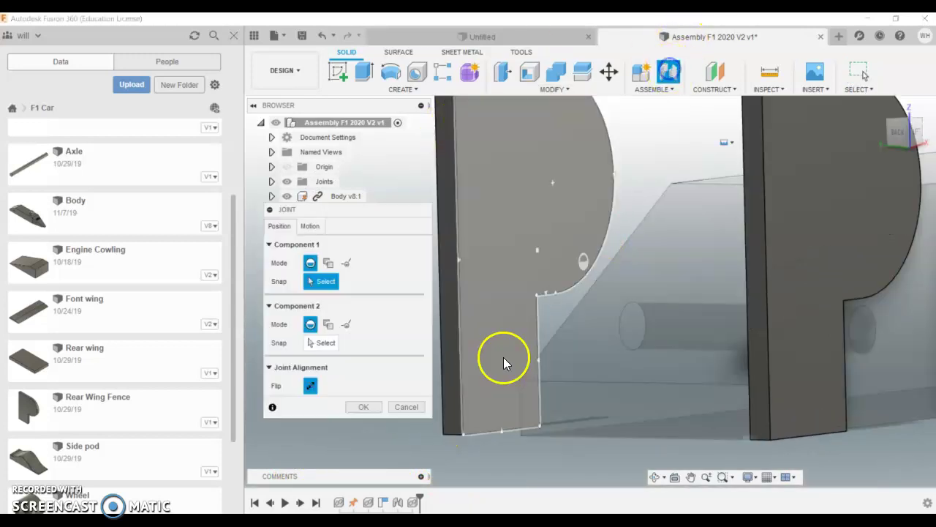
pyautogui.click(472, 425)
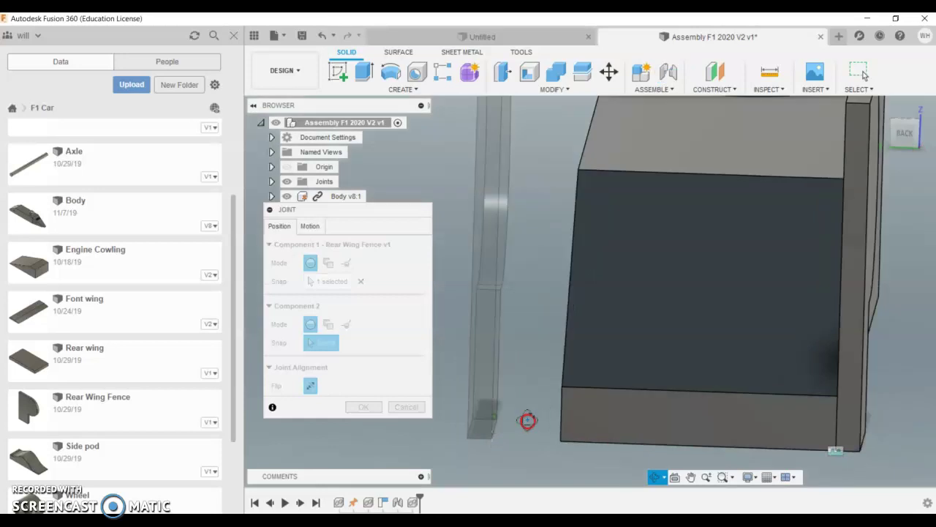
# Step: Snap Component 2 to the bottom rear corner of the body's free side face and complete the second fence joint
pyautogui.keyDown('shift'); pyautogui.moveTo(527, 421); pyautogui.dragTo(554, 427, button='middle'); pyautogui.keyUp('shift')
pyautogui.scroll(3, 566, 430)
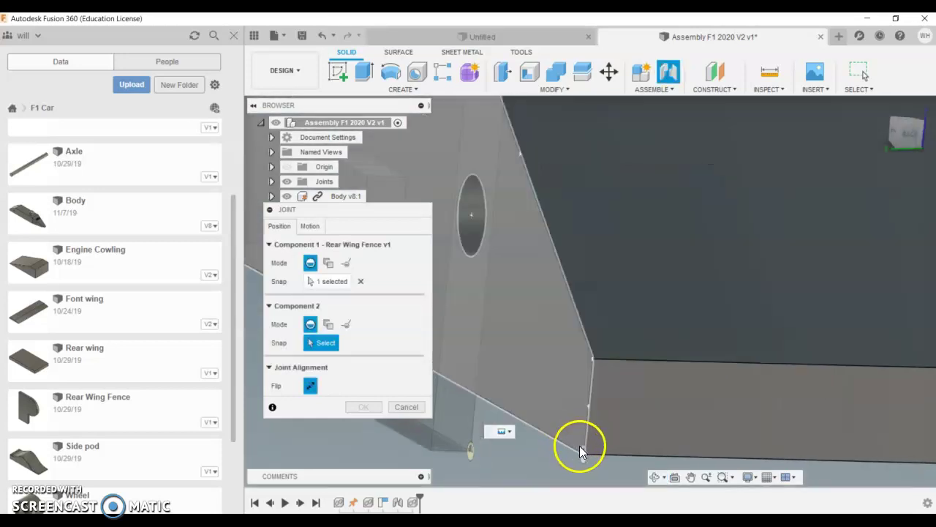
pyautogui.click(581, 447)
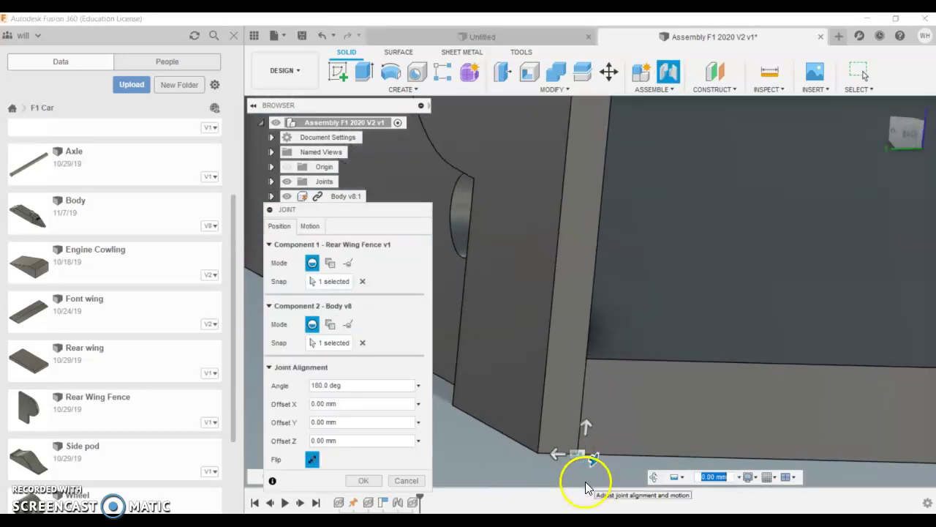
pyautogui.click(363, 481)
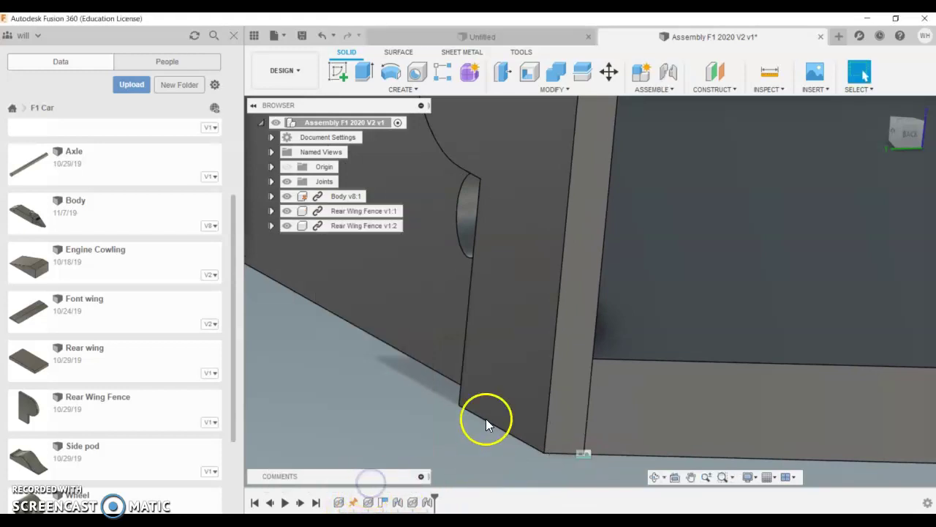
# Step: Insert a Side pod into the assembly and move it 110 mm in Y, alongside the body
pyautogui.scroll(-6, 499, 430)
pyautogui.keyDown('shift'); pyautogui.moveTo(397, 343); pyautogui.dragTo(523, 422, button='middle'); pyautogui.keyUp('shift')
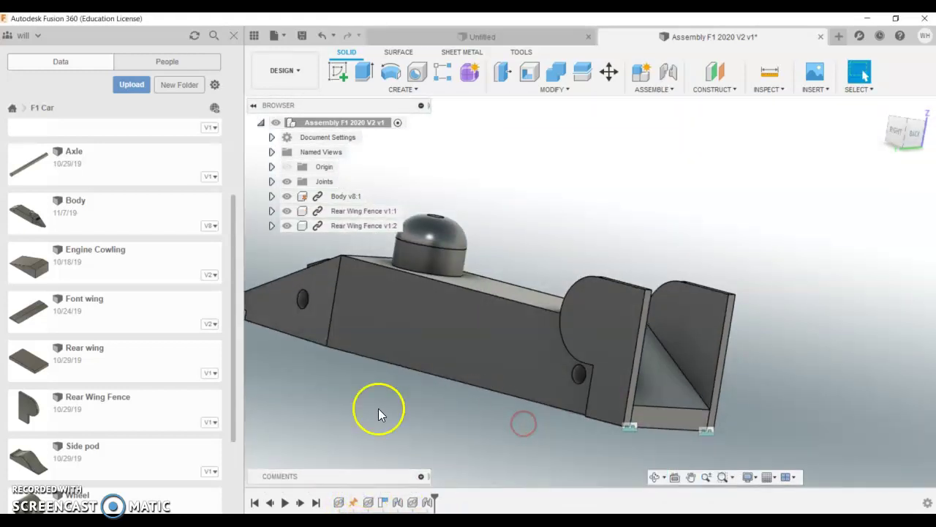
pyautogui.moveTo(57, 452); pyautogui.dragTo(354, 415)
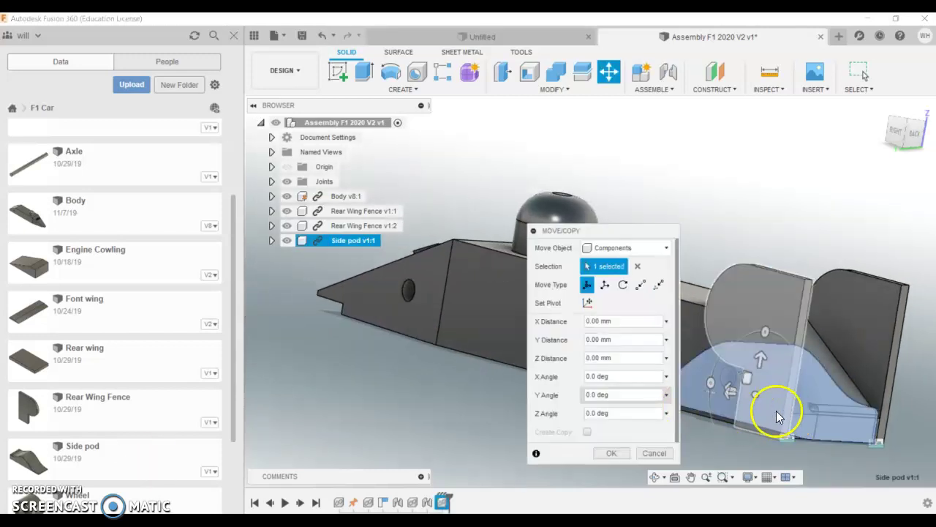
pyautogui.scroll(-3, 799, 358)
pyautogui.moveTo(627, 234); pyautogui.dragTo(488, 259)
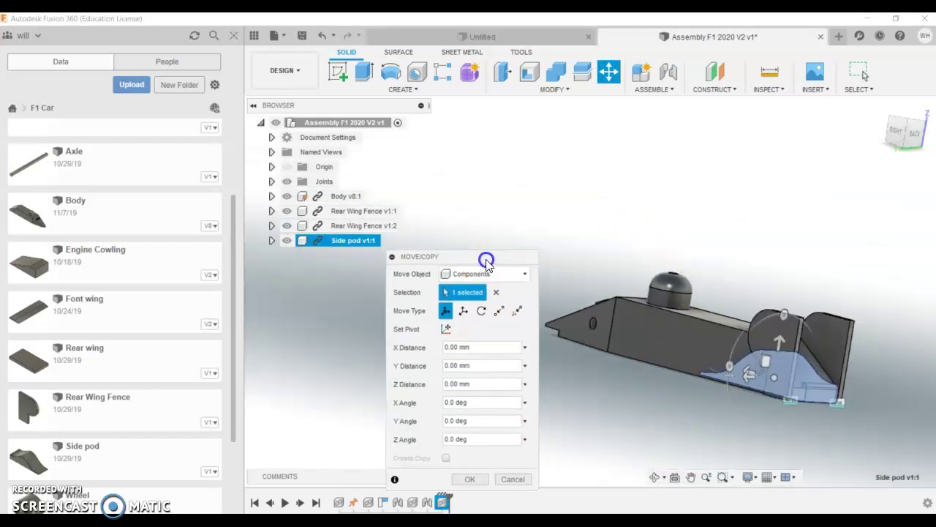
pyautogui.moveTo(748, 375); pyautogui.dragTo(617, 391)
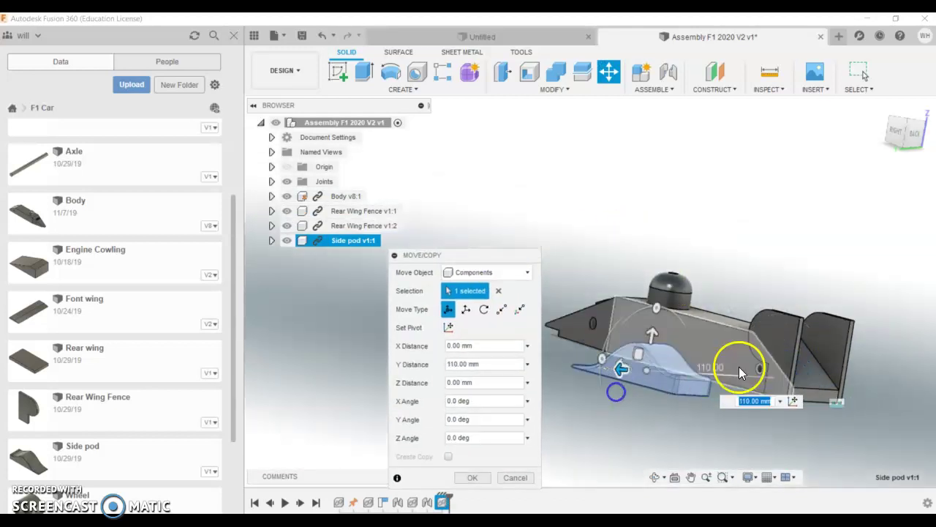
# Step: Rotate the side pod by hand until it is turned over with its flat side towards the body, and accept the placement
pyautogui.scroll(-2, 699, 386)
pyautogui.scroll(5, 665, 384)
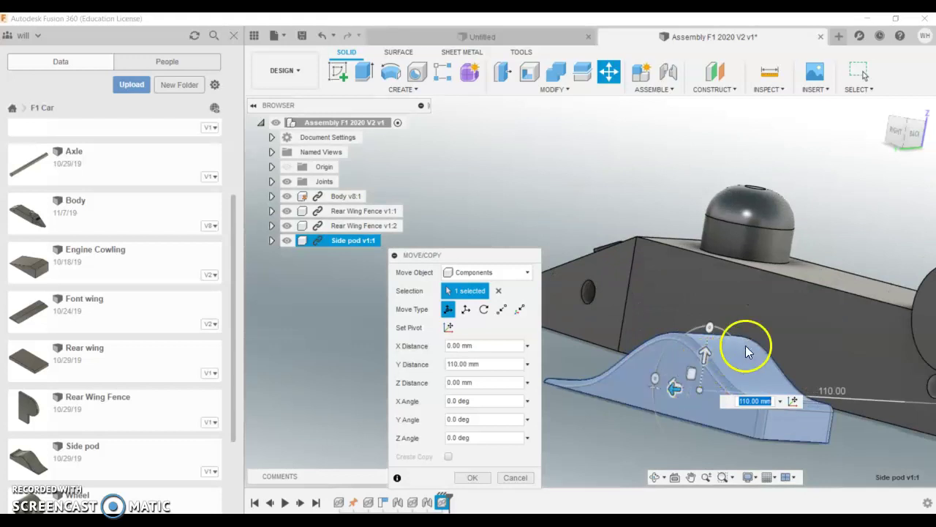
pyautogui.scroll(3, 761, 350)
pyautogui.keyDown('shift'); pyautogui.moveTo(785, 354); pyautogui.dragTo(770, 373, button='middle'); pyautogui.keyUp('shift')
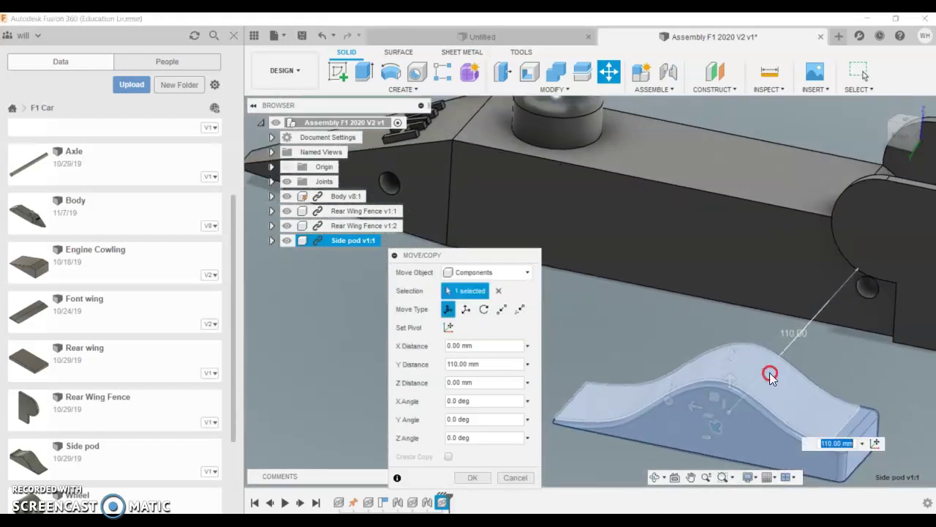
pyautogui.scroll(-3, 769, 373)
pyautogui.scroll(2, 744, 415)
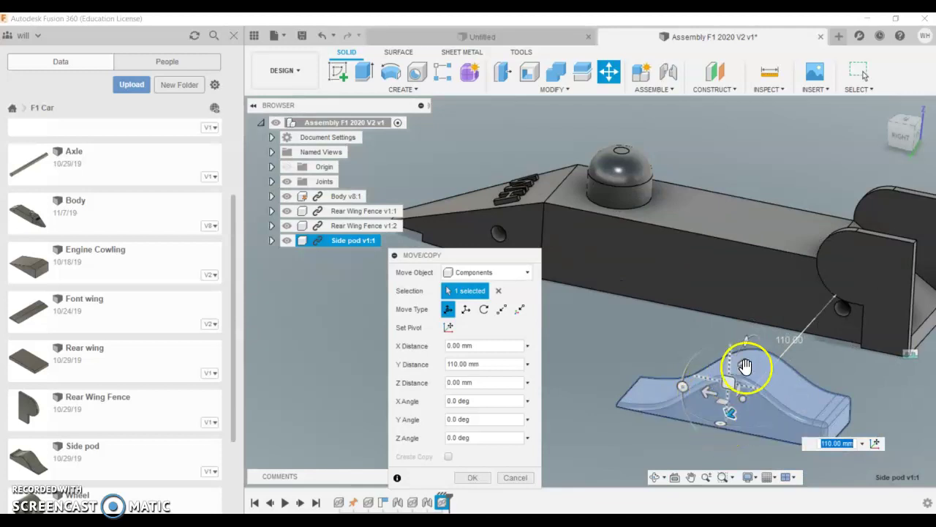
pyautogui.moveTo(749, 341); pyautogui.dragTo(749, 407)
pyautogui.moveTo(683, 387)
pyautogui.mouseDown()
pyautogui.moveTo(684, 399)
pyautogui.moveTo(686, 390)
pyautogui.mouseUp()
pyautogui.keyDown('shift'); pyautogui.moveTo(683, 386); pyautogui.dragTo(756, 423, button='middle'); pyautogui.keyUp('shift')
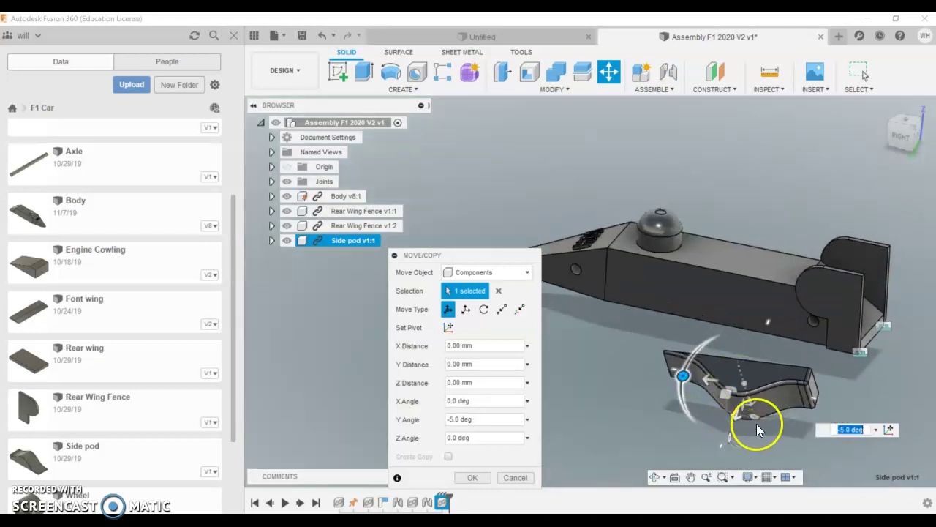
pyautogui.moveTo(756, 416); pyautogui.dragTo(764, 349)
pyautogui.click(473, 477)
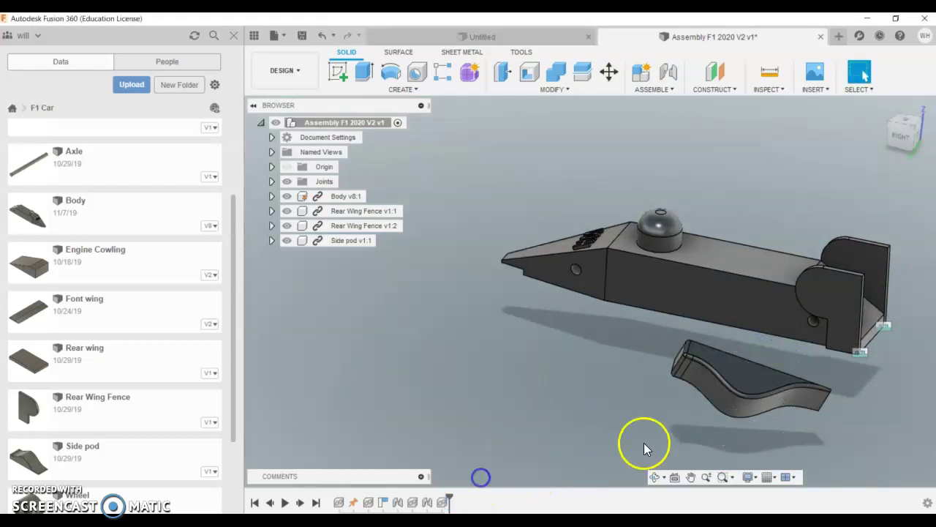
# Step: Start a joint from the midpoint of the side pod's straight lower edge to the midpoint of the body's bottom side edge
pyautogui.scroll(-3, 648, 436)
pyautogui.scroll(5, 659, 421)
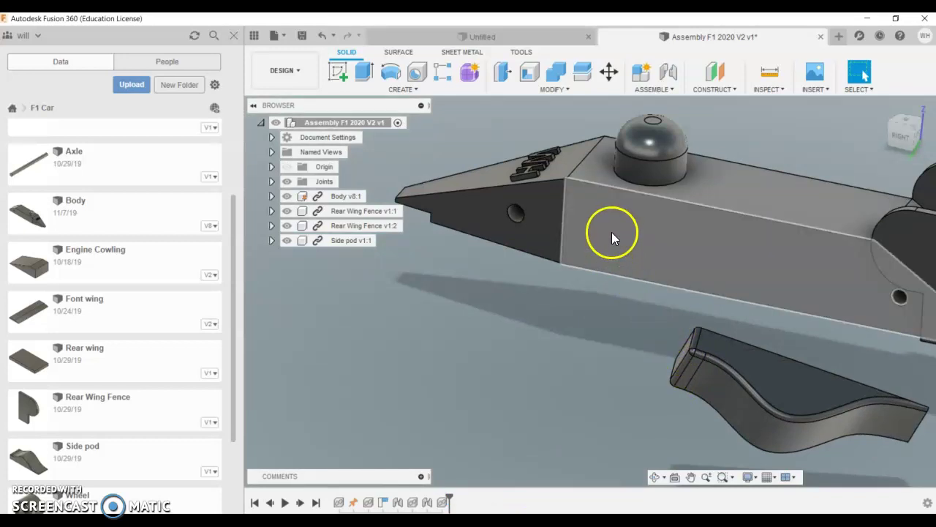
pyautogui.click(668, 73)
pyautogui.scroll(-3, 656, 285)
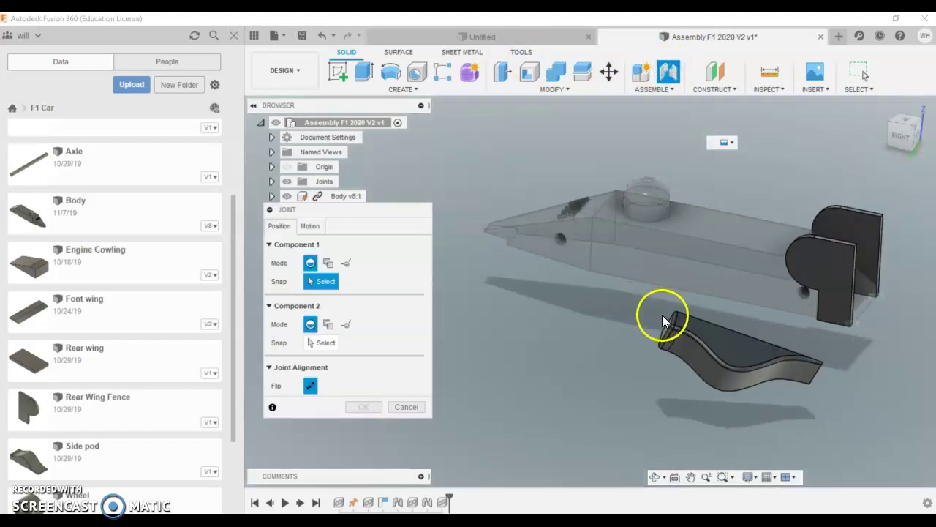
pyautogui.keyDown('shift'); pyautogui.moveTo(663, 317); pyautogui.dragTo(715, 234, button='middle'); pyautogui.keyUp('shift')
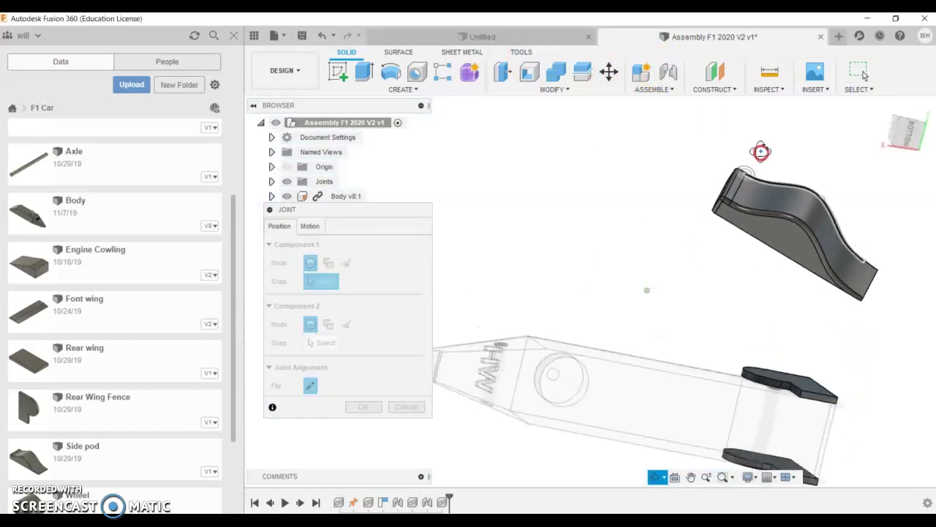
pyautogui.scroll(2, 779, 257)
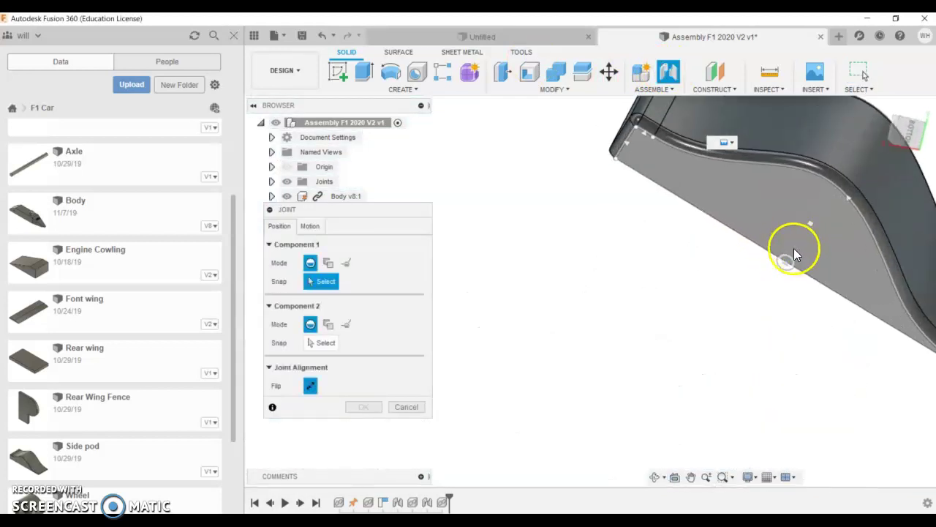
pyautogui.click(791, 256)
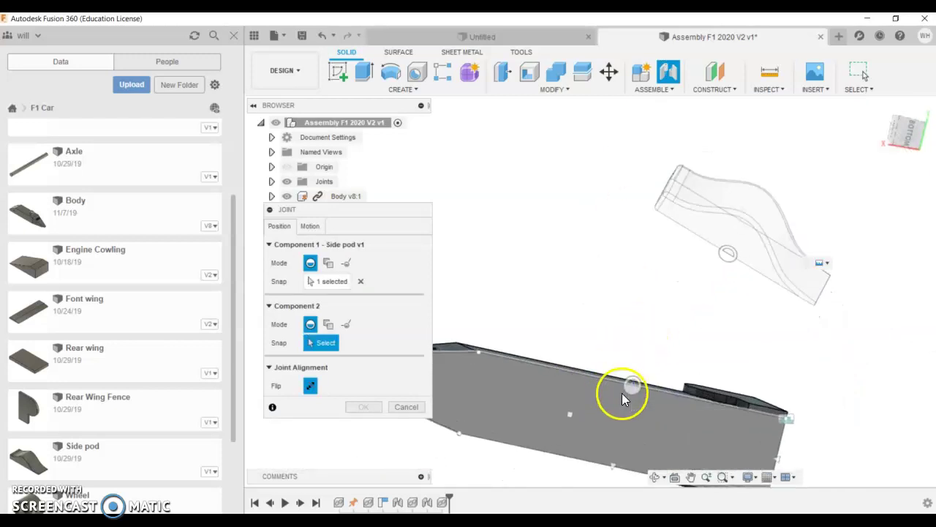
pyautogui.click(642, 387)
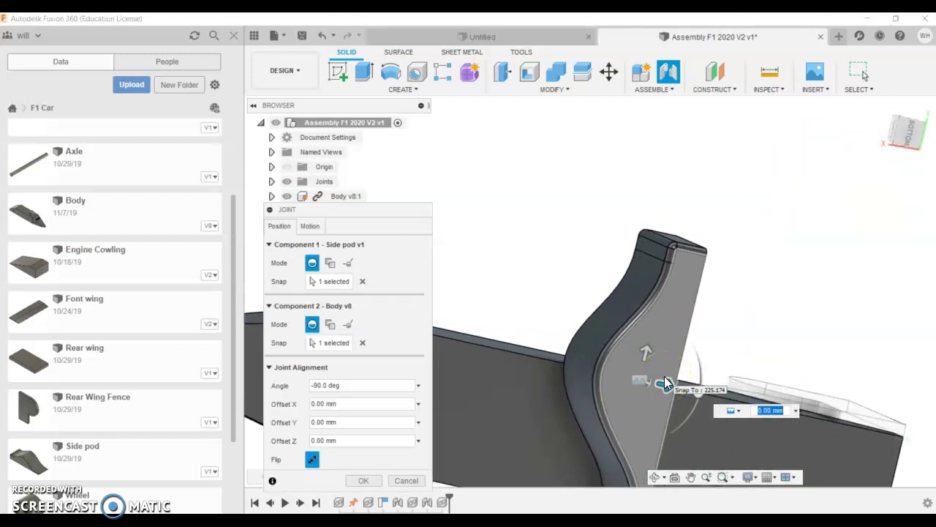
pyautogui.click(648, 399)
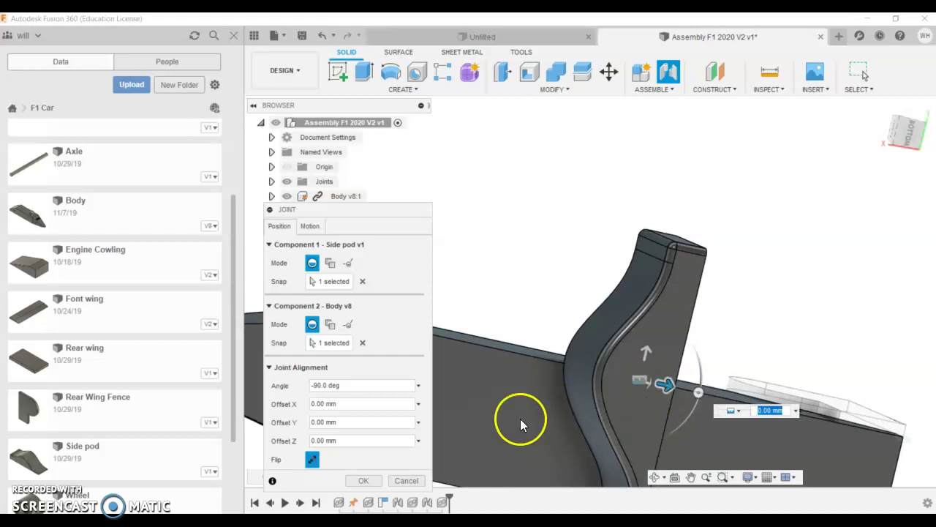
# Step: Flip the side pod's joint alignment, set its angle to 0 deg and complete the joint
pyautogui.click(312, 460)
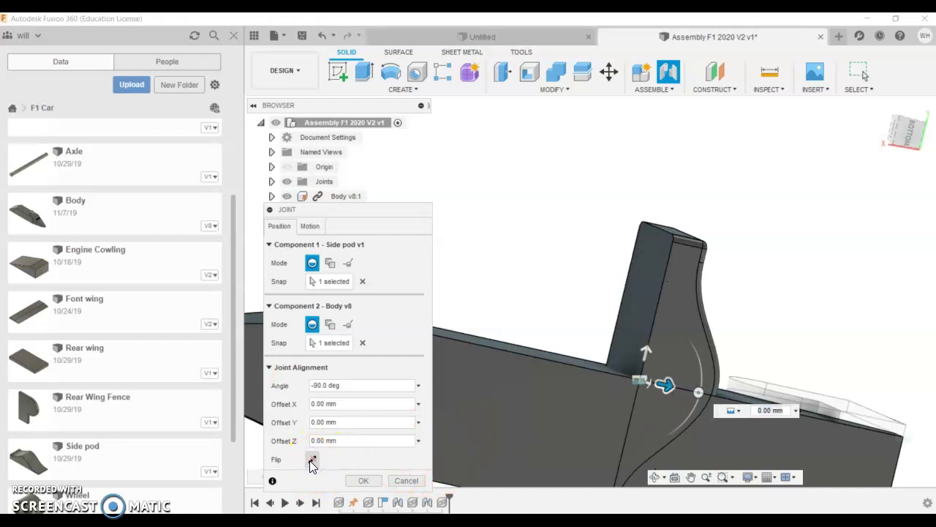
pyautogui.moveTo(699, 393); pyautogui.dragTo(657, 303)
pyautogui.click(764, 411)
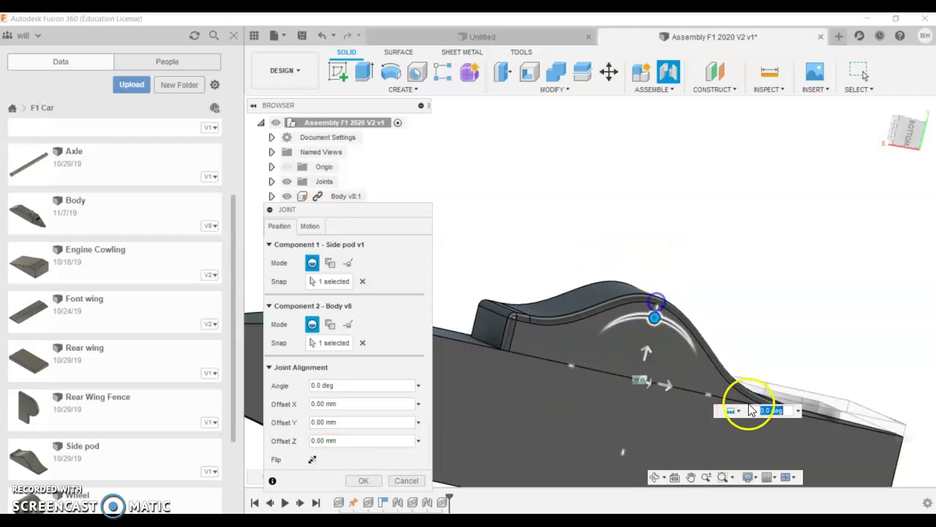
pyautogui.click(364, 480)
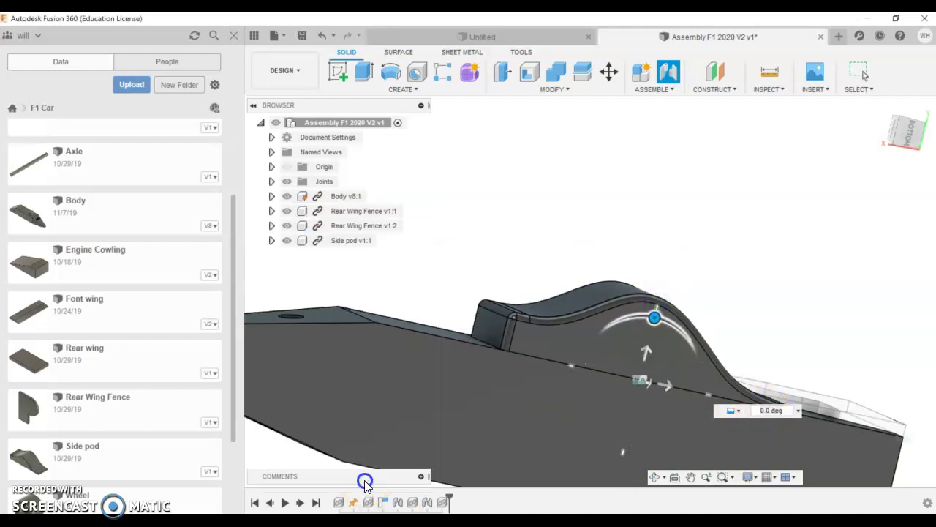
# Step: Edit the side pod's joint to an X offset of -25 mm, shifting the pod forward along the body
pyautogui.click(913, 155)
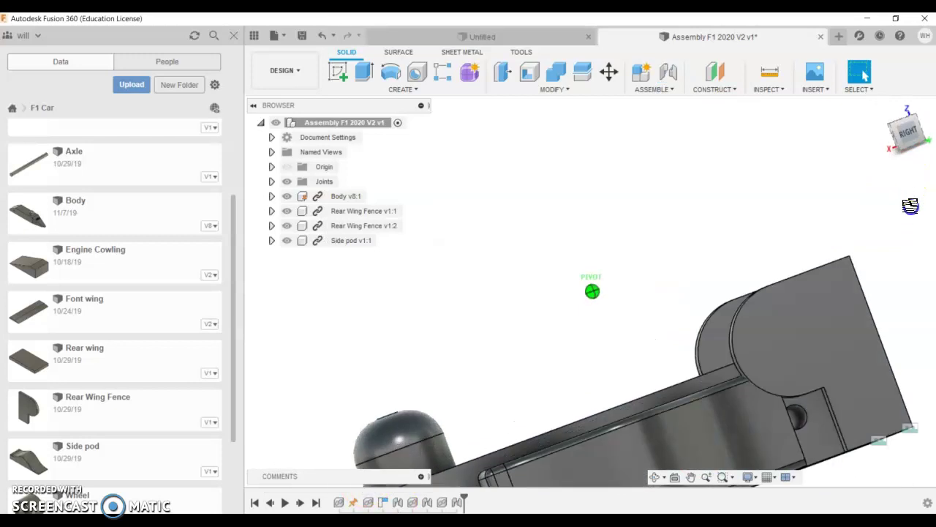
pyautogui.scroll(-5, 512, 432)
pyautogui.scroll(5, 556, 385)
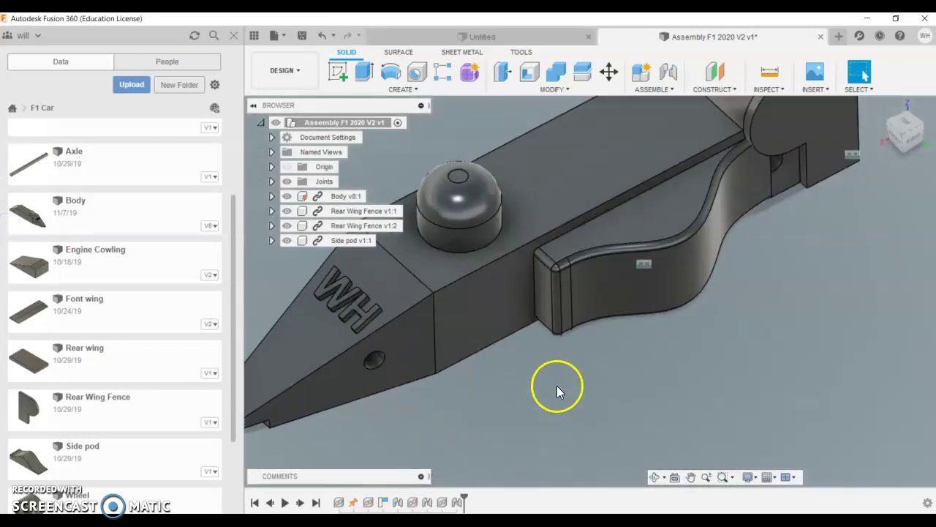
pyautogui.click(644, 267)
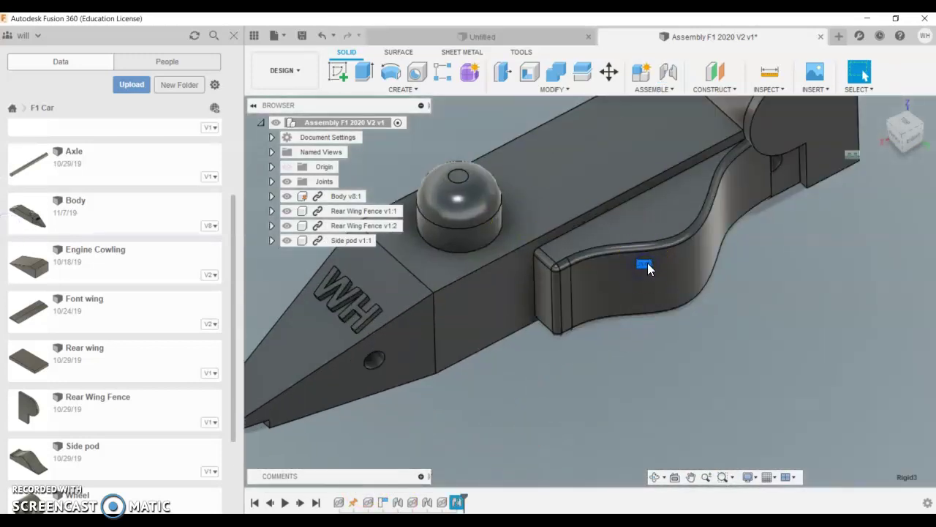
pyautogui.click(731, 196)
pyautogui.click(602, 272)
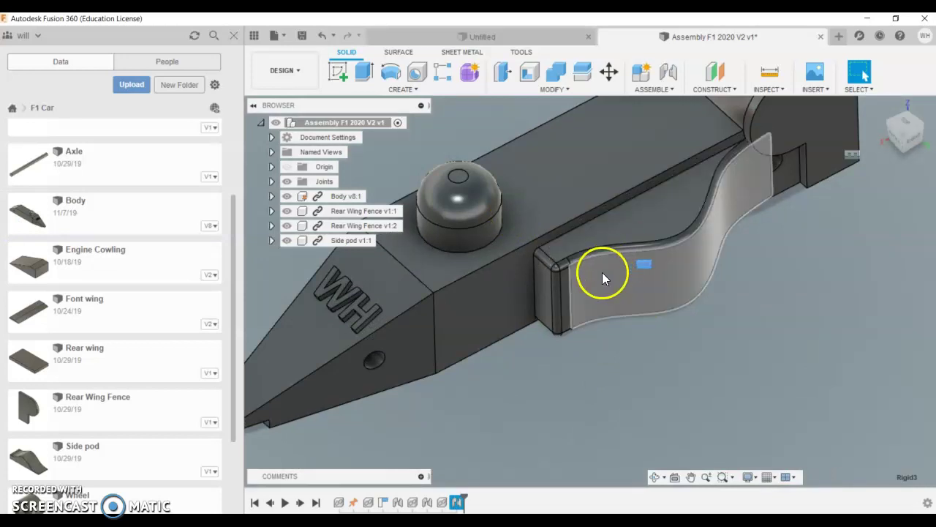
pyautogui.rightClick(458, 503)
pyautogui.click(487, 395)
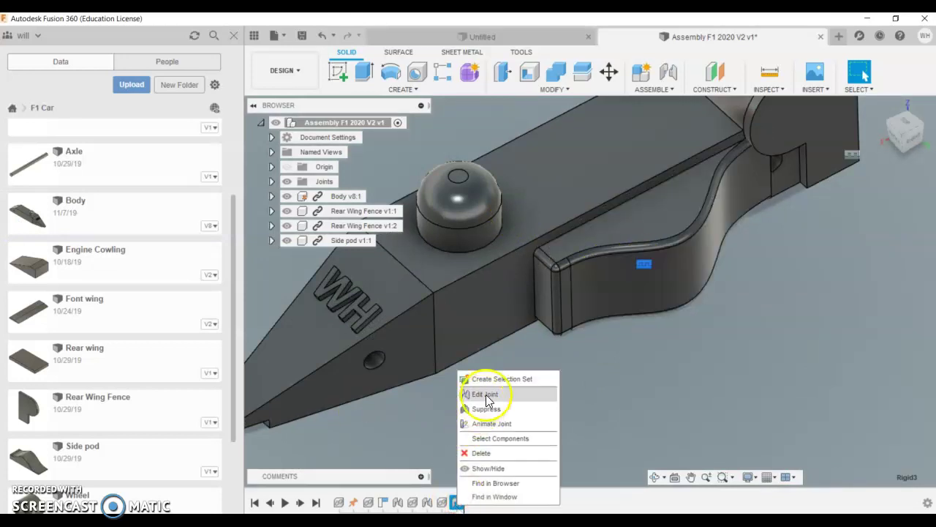
pyautogui.rightClick(644, 268)
pyautogui.click(618, 333)
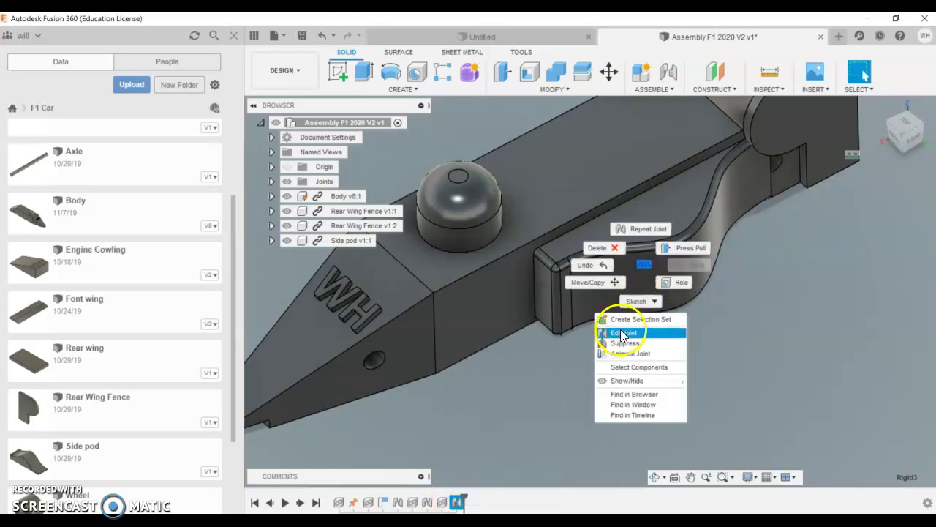
pyautogui.click(621, 334)
pyautogui.moveTo(661, 258); pyautogui.dragTo(606, 285)
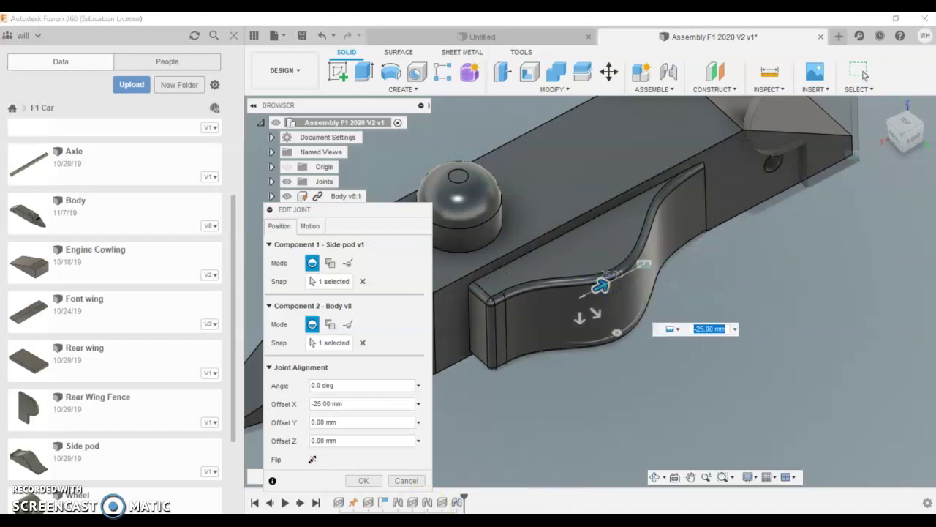
pyautogui.click(358, 482)
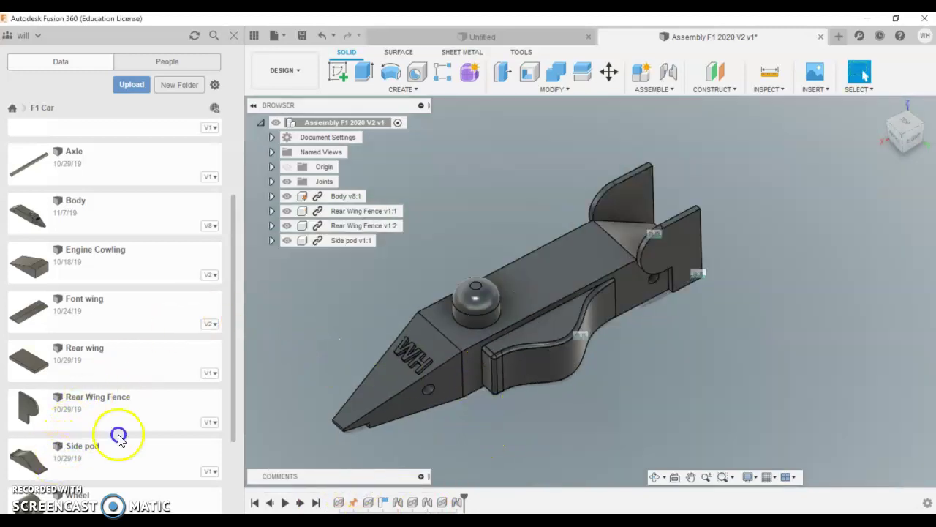
# Step: Insert a second Side pod, place it on the body's opposite side and rotate it -165 deg about Z
pyautogui.moveTo(119, 437); pyautogui.dragTo(360, 280)
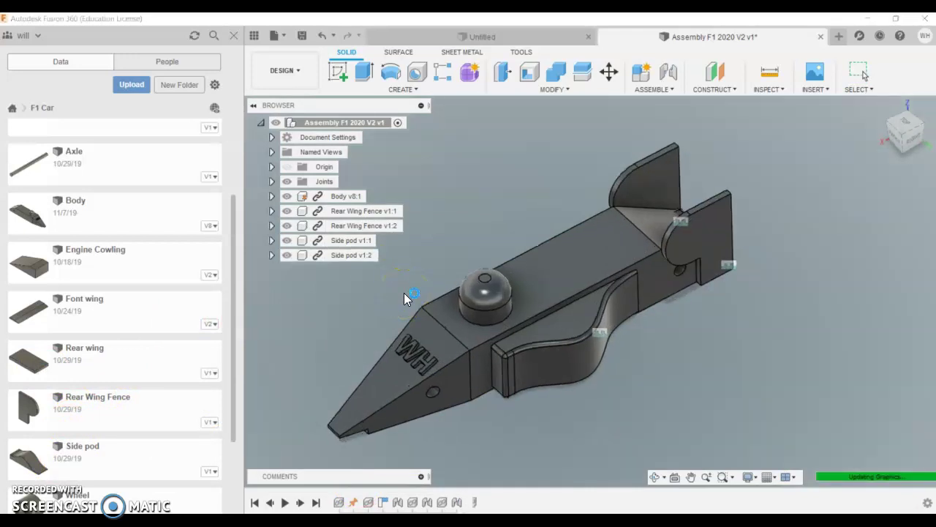
pyautogui.click(623, 267)
pyautogui.moveTo(694, 231); pyautogui.dragTo(477, 184)
pyautogui.moveTo(516, 218); pyautogui.dragTo(359, 126)
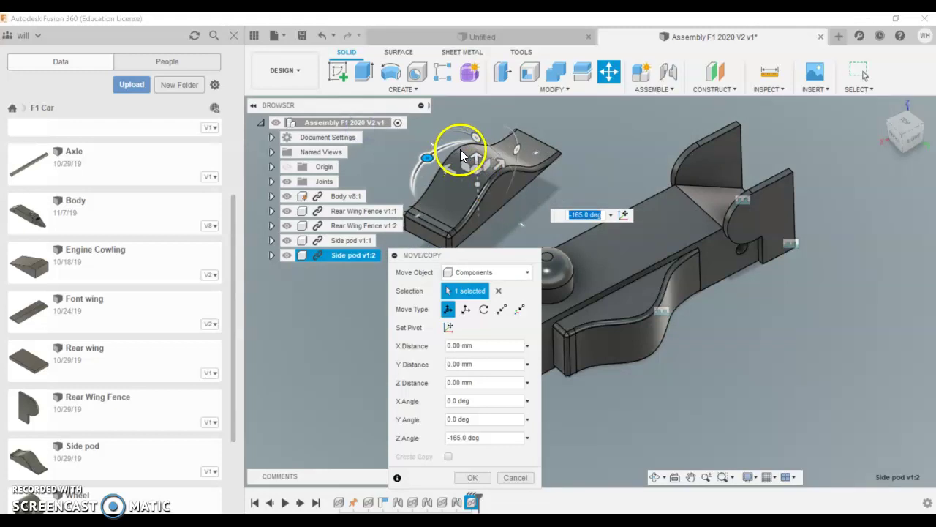
# Step: Rotate the second side pod -85 deg about X to turn its flat side towards the body, and accept the placement
pyautogui.moveTo(471, 151); pyautogui.dragTo(445, 149)
pyautogui.scroll(-4, 628, 295)
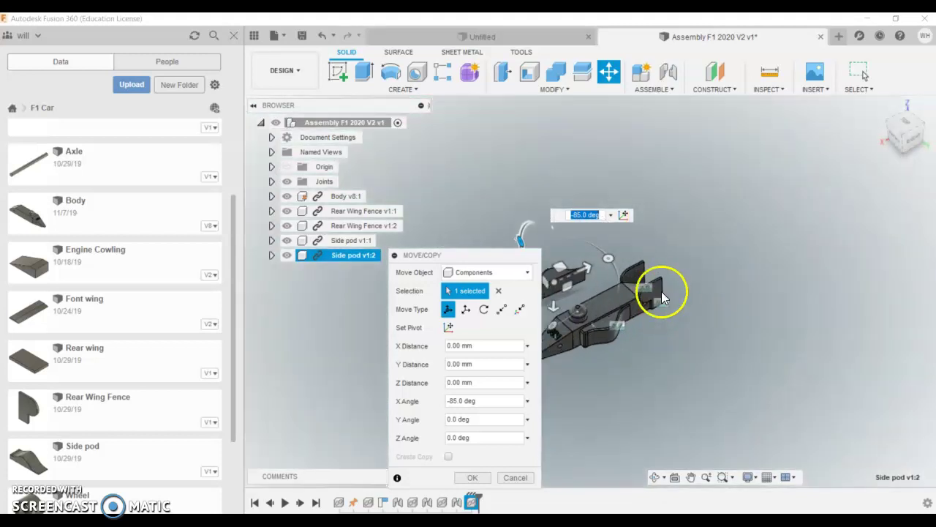
pyautogui.click(896, 158)
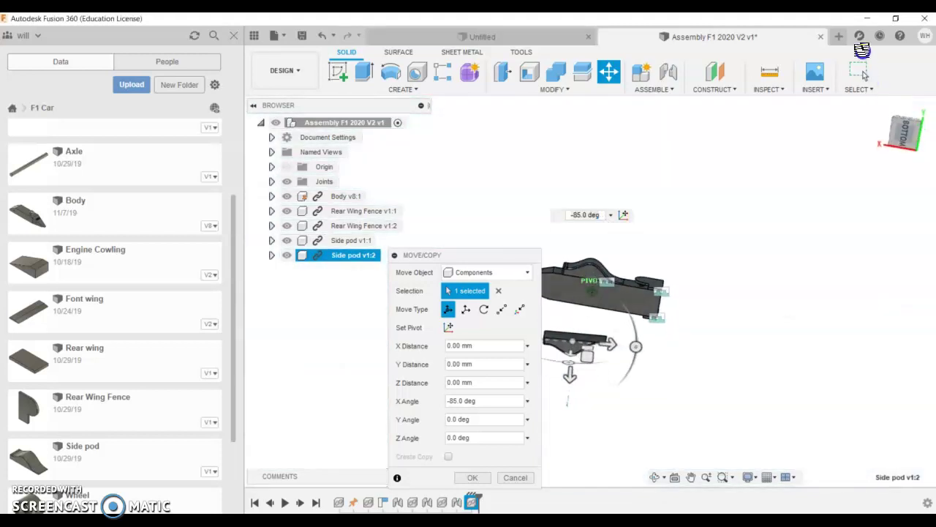
pyautogui.click(476, 480)
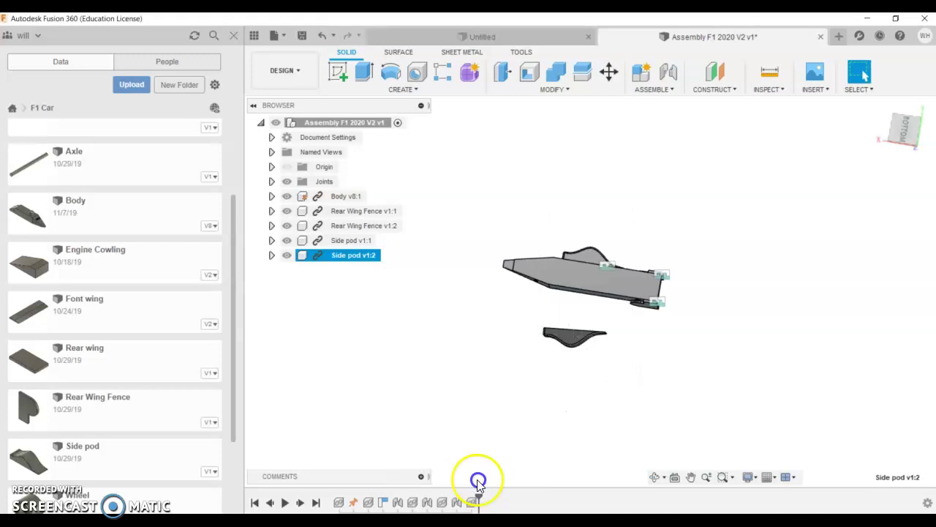
# Step: Start a joint from the midpoint of the second side pod's straight edge to the midpoint of the body's free bottom side edge
pyautogui.click(668, 76)
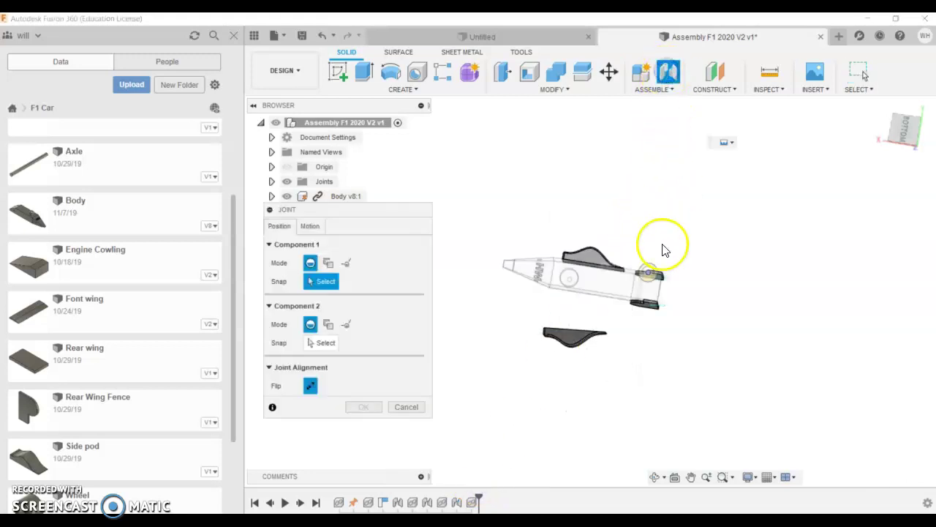
pyautogui.scroll(6, 573, 317)
pyautogui.click(568, 353)
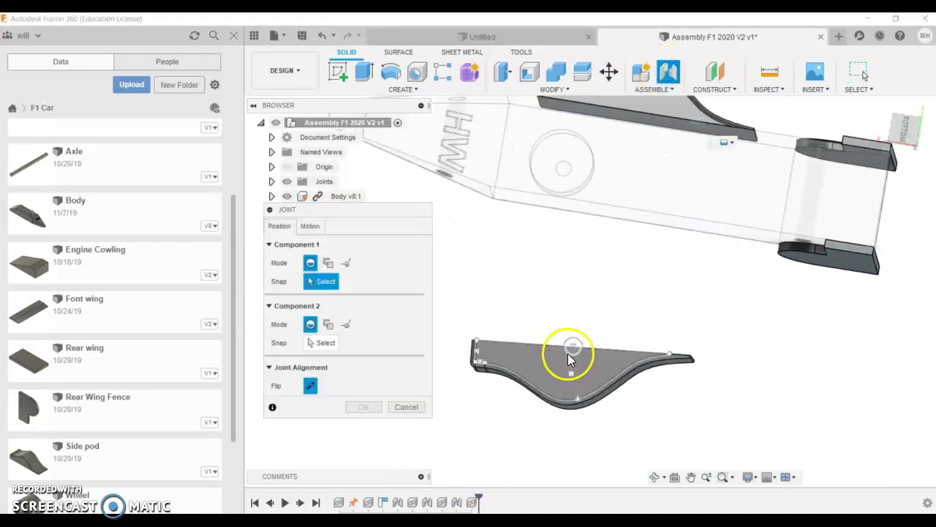
pyautogui.click(662, 199)
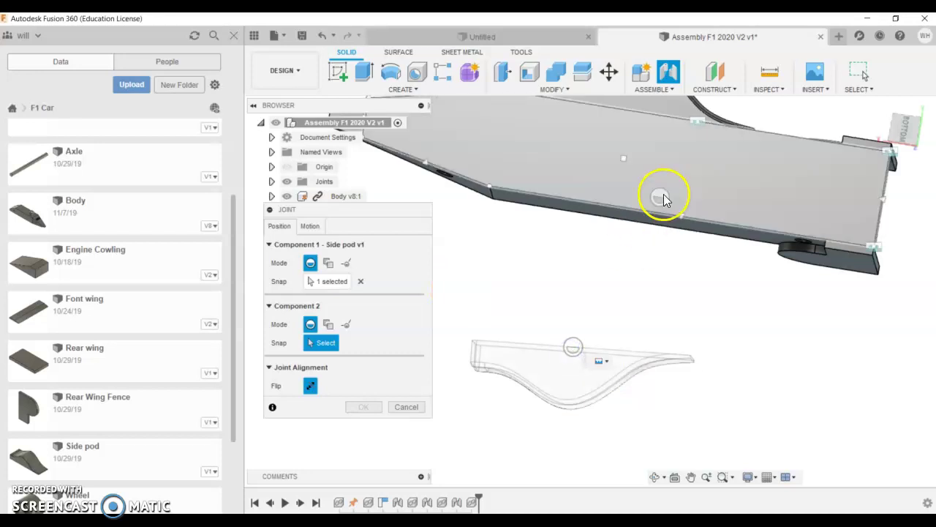
pyautogui.click(684, 214)
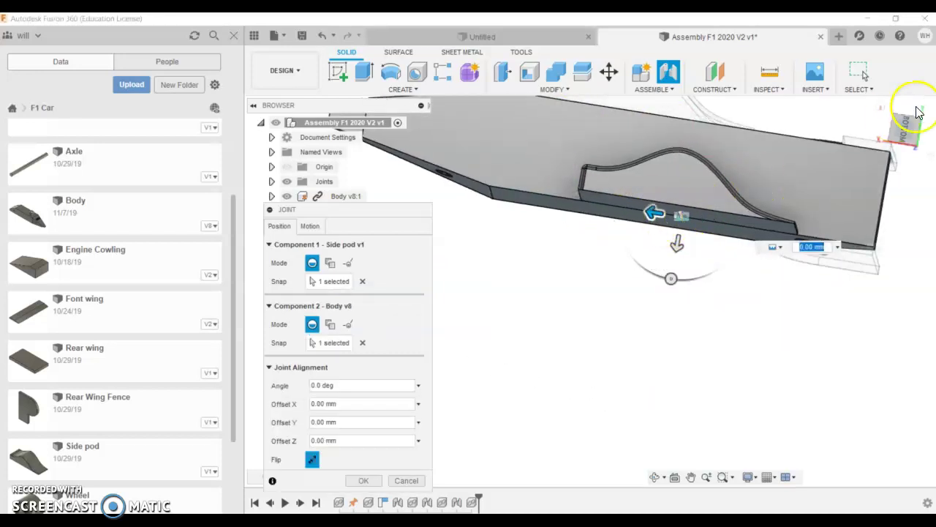
# Step: Flip the second side pod's joint alignment, set its X offset to 25 mm and complete the joint
pyautogui.moveTo(909, 130)
pyautogui.mouseDown()
pyautogui.moveTo(828, 136)
pyautogui.moveTo(893, 123)
pyautogui.moveTo(841, 196)
pyautogui.moveTo(753, 170)
pyautogui.moveTo(855, 168)
pyautogui.mouseUp()
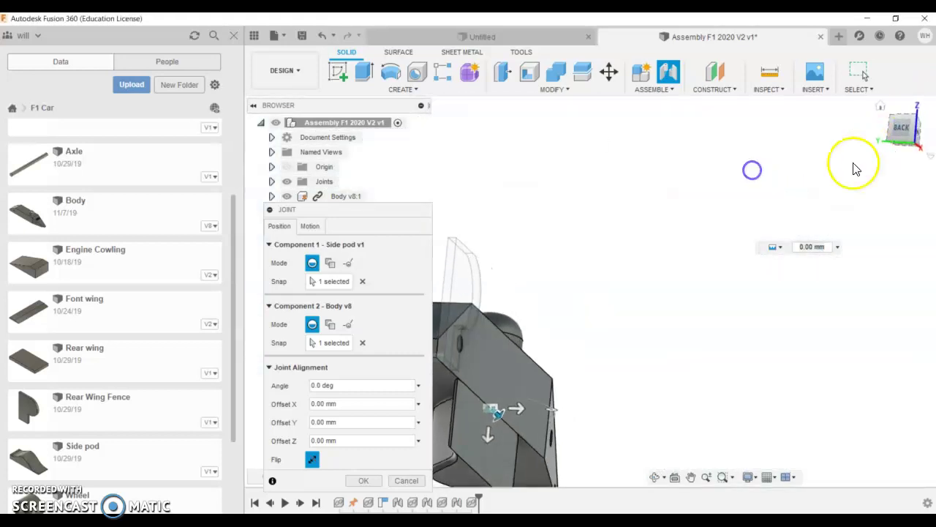
pyautogui.scroll(-4, 761, 220)
pyautogui.scroll(2, 704, 295)
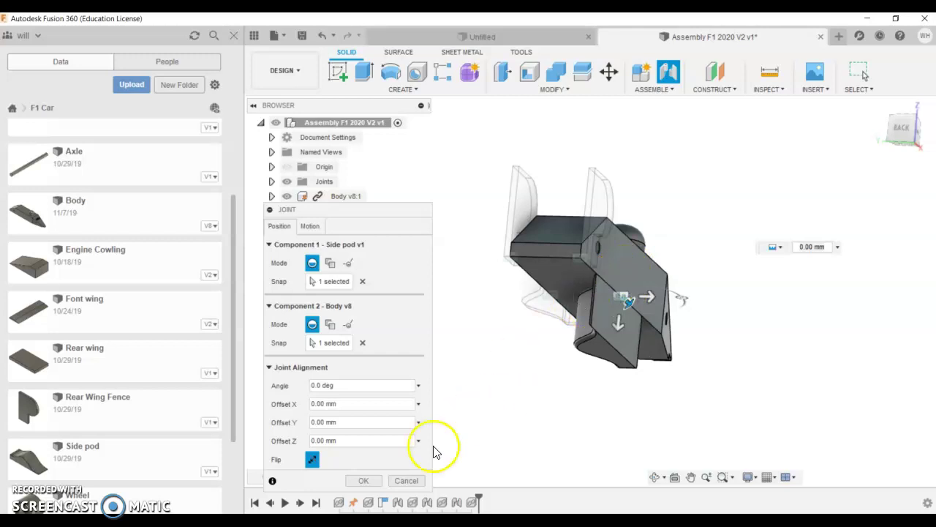
pyautogui.click(312, 460)
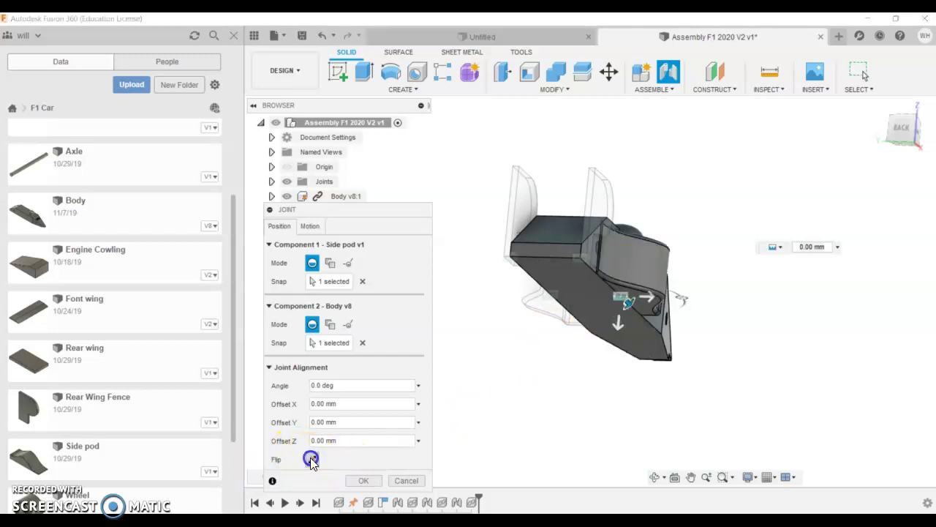
pyautogui.moveTo(629, 301); pyautogui.dragTo(637, 313)
pyautogui.scroll(8, 640, 313)
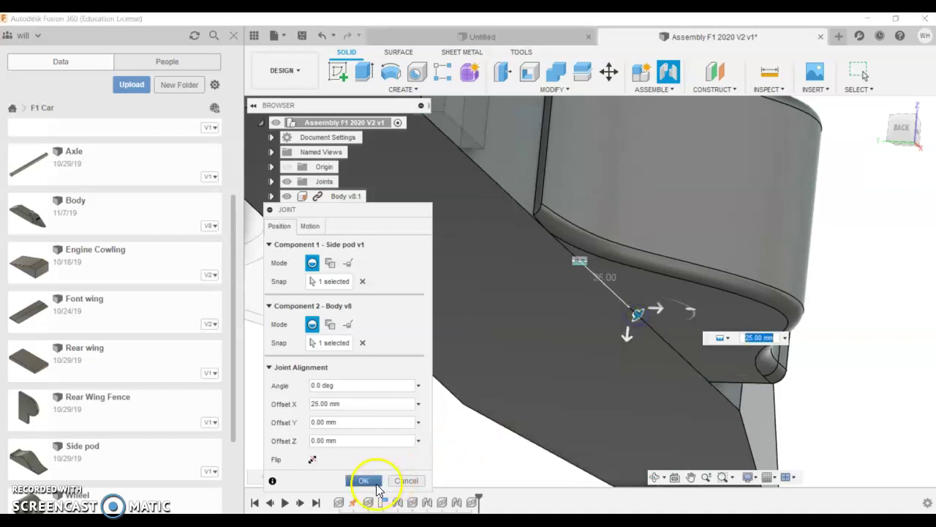
pyautogui.click(363, 480)
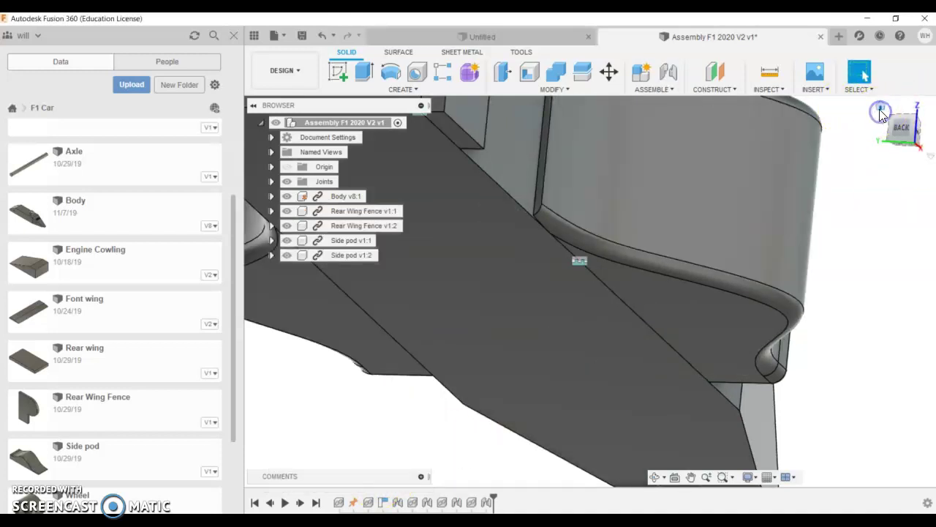
# Step: Insert the Rear wing part and raise it 65 mm in Z above the wing fences
pyautogui.click(880, 112)
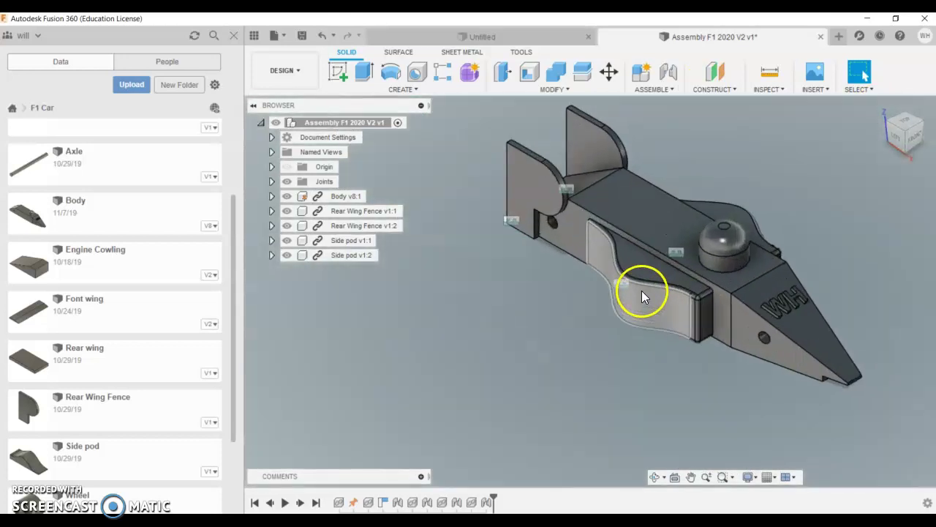
pyautogui.scroll(2, 804, 236)
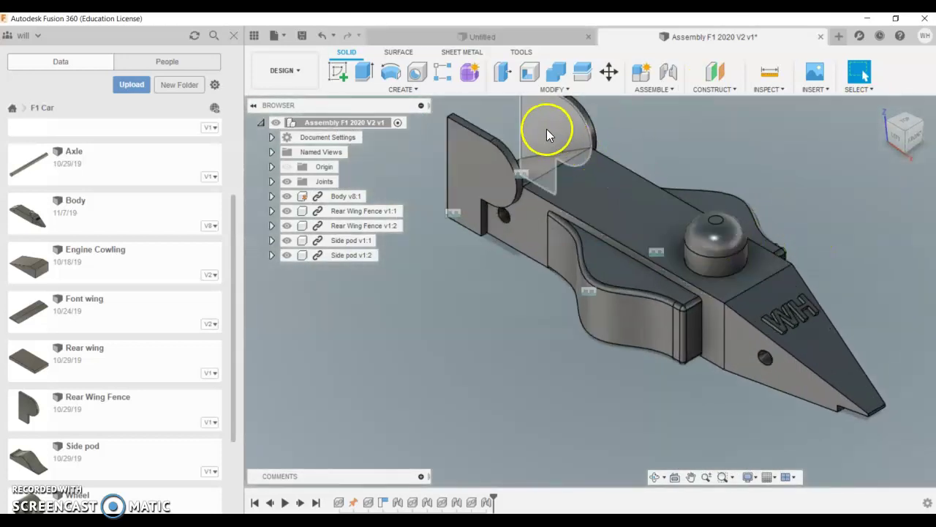
pyautogui.moveTo(119, 360); pyautogui.dragTo(380, 279)
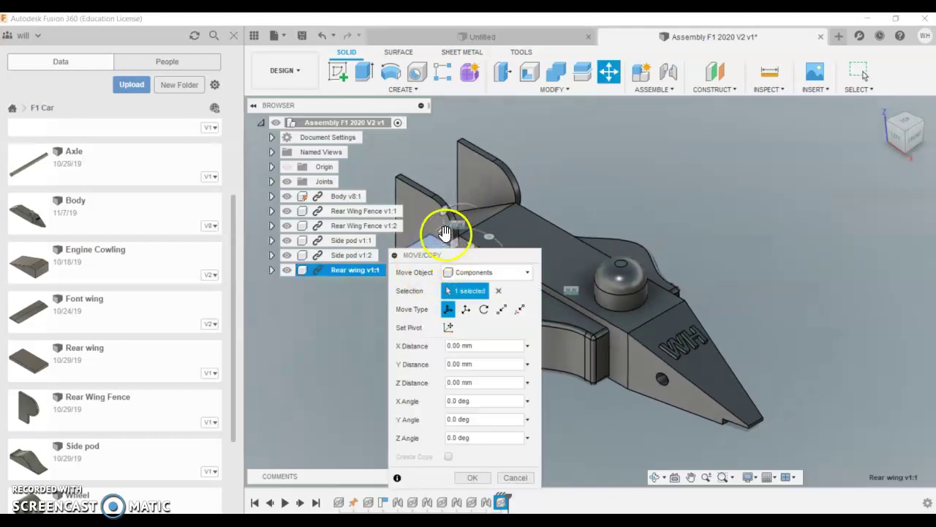
pyautogui.moveTo(445, 229); pyautogui.dragTo(443, 126)
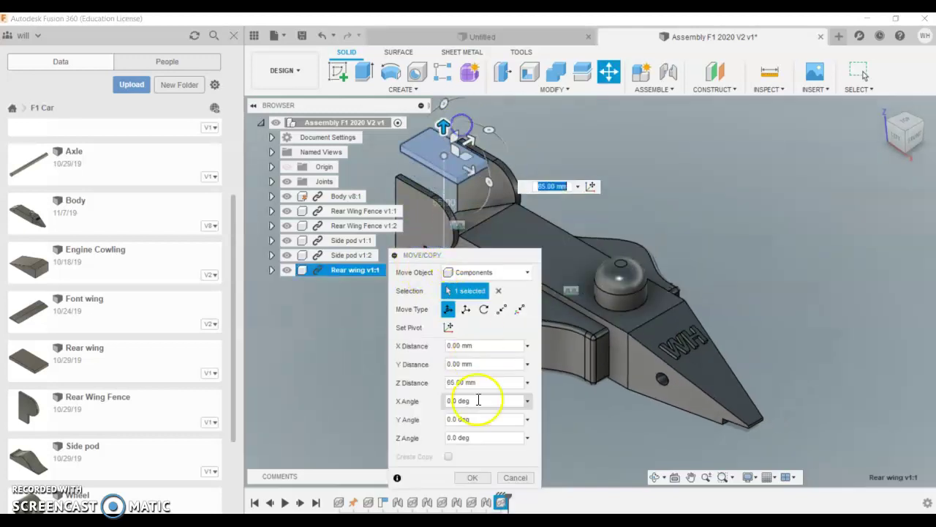
pyautogui.click(470, 476)
# Step: Start a joint from the rear wing's end face to the midpoint of the far wing fence's inner top edge
pyautogui.scroll(4, 477, 179)
pyautogui.scroll(-4, 490, 191)
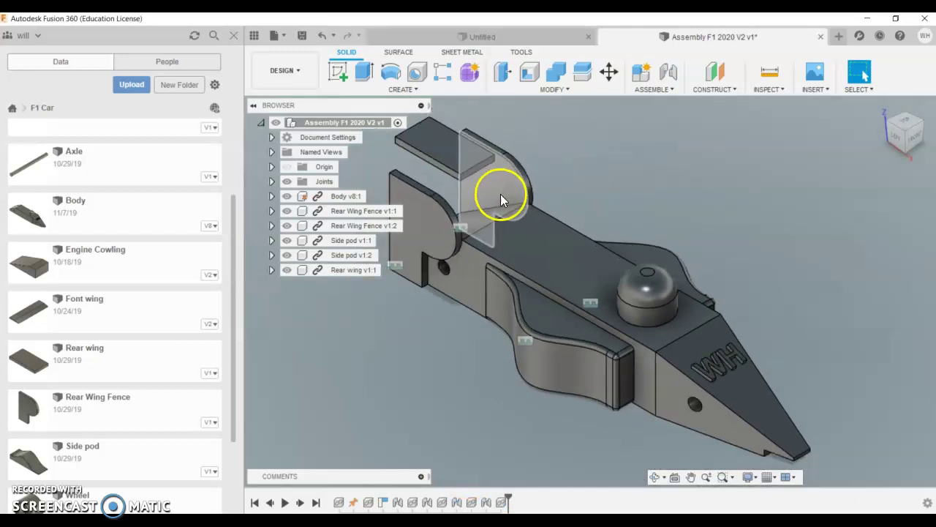
pyautogui.scroll(7, 472, 130)
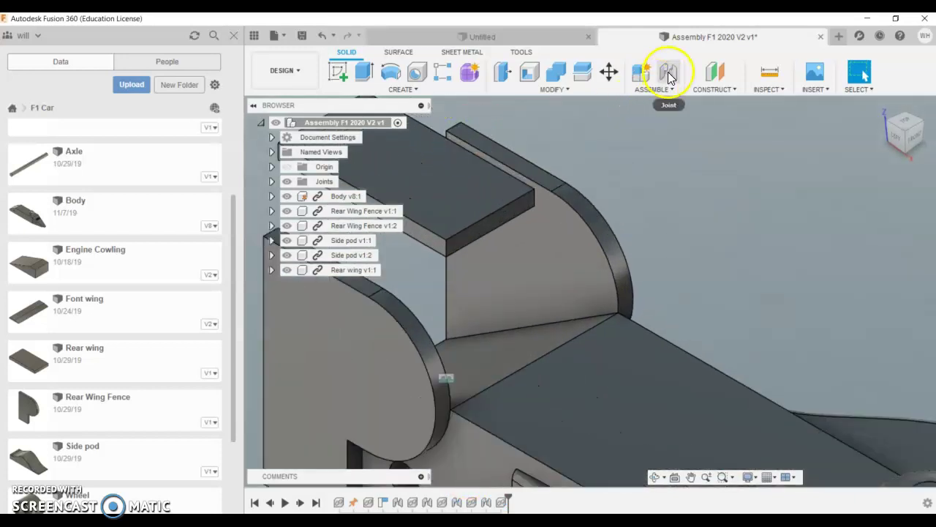
pyautogui.click(668, 76)
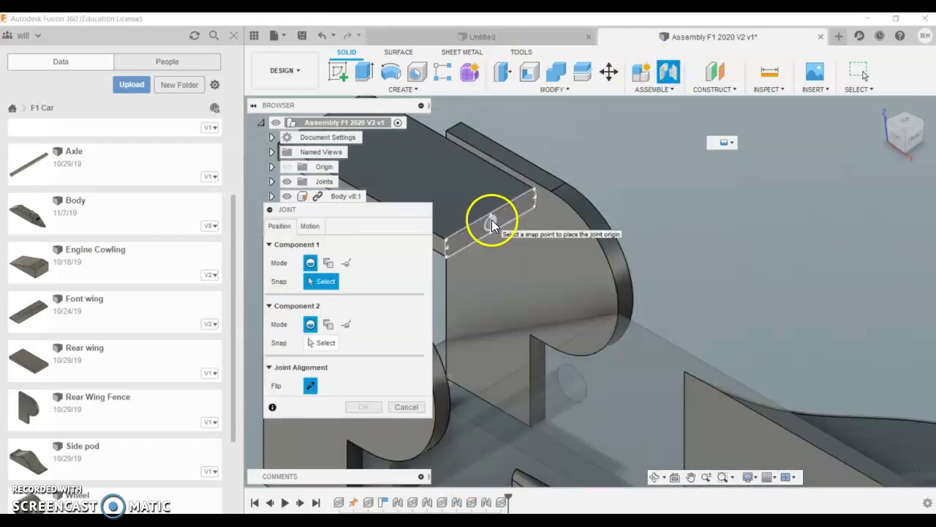
pyautogui.scroll(3, 492, 219)
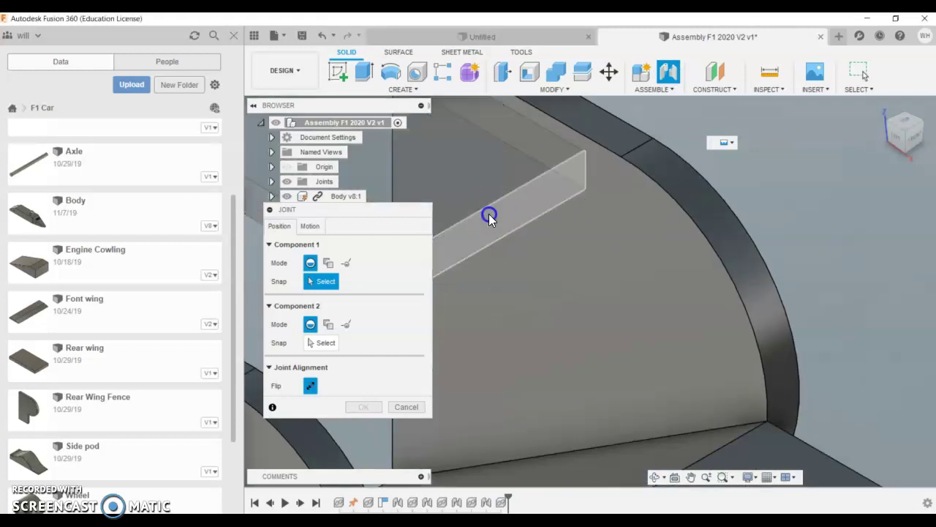
pyautogui.click(489, 214)
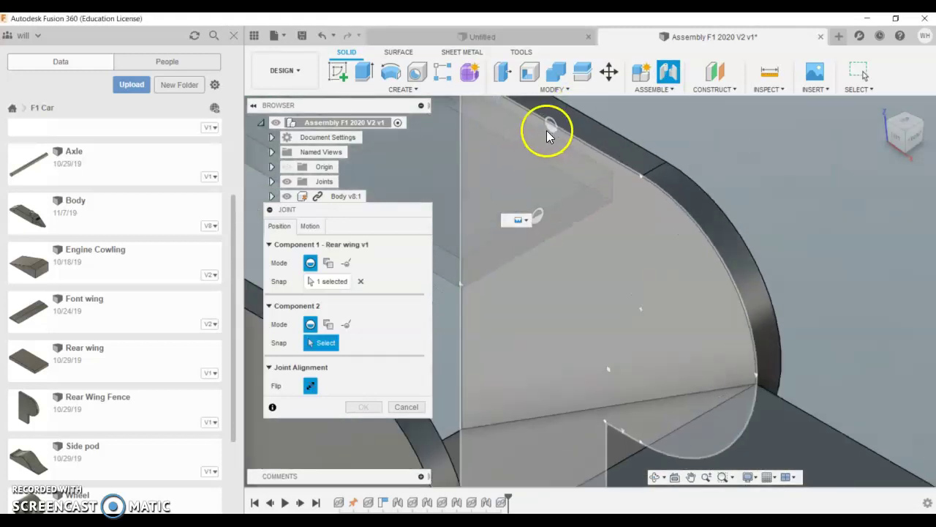
pyautogui.scroll(2, 549, 129)
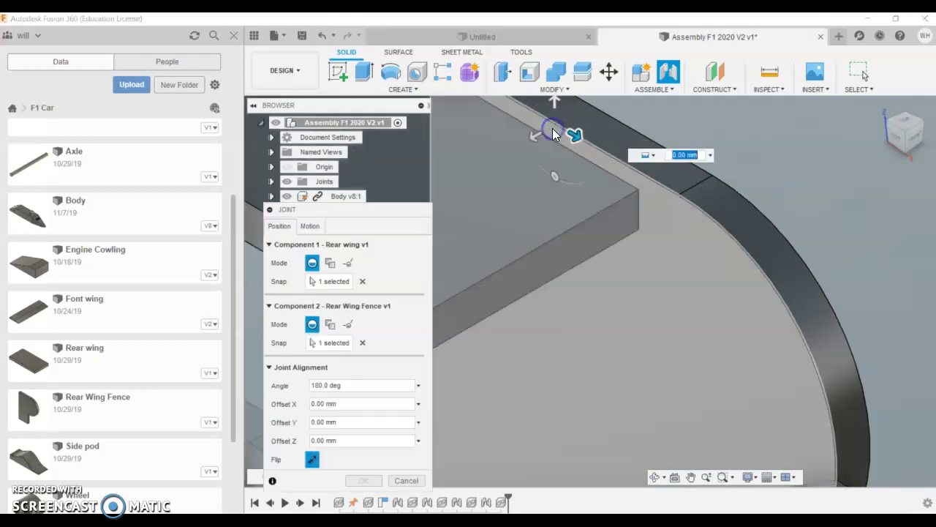
# Step: Set the rear wing joint's Y offset to -5 mm and its angle to 165 deg, and complete the joint
pyautogui.scroll(-3, 798, 175)
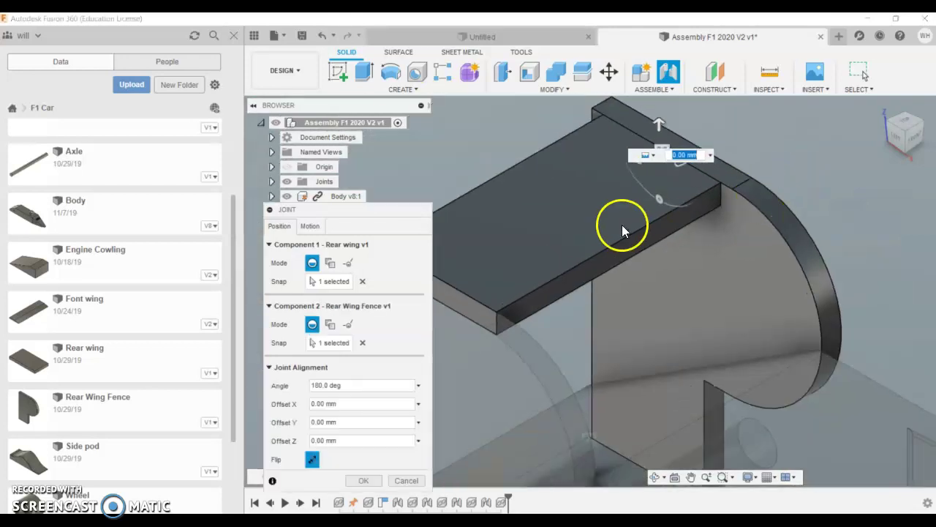
pyautogui.scroll(-5, 631, 215)
pyautogui.scroll(-3, 554, 207)
pyautogui.scroll(3, 592, 172)
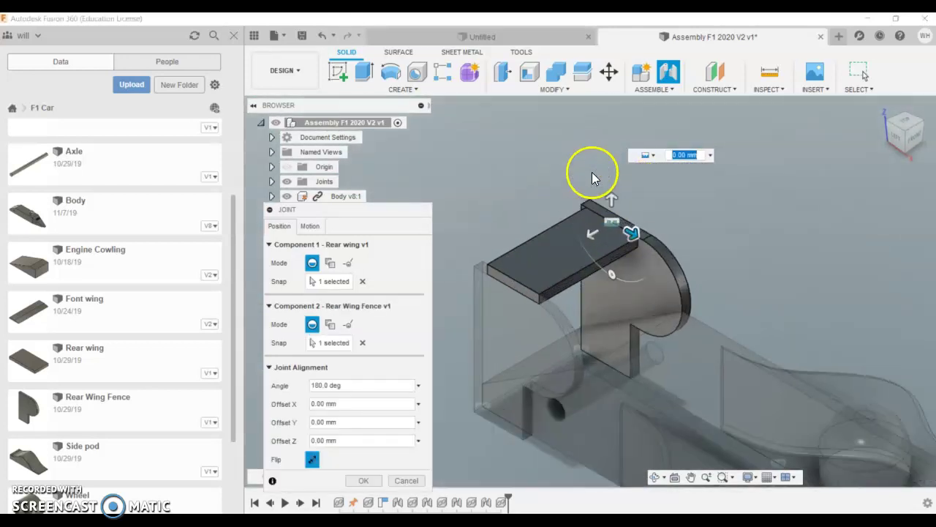
pyautogui.moveTo(610, 196)
pyautogui.mouseDown()
pyautogui.moveTo(611, 221)
pyautogui.moveTo(611, 213)
pyautogui.mouseUp()
pyautogui.click(617, 299)
pyautogui.moveTo(614, 290); pyautogui.dragTo(601, 291)
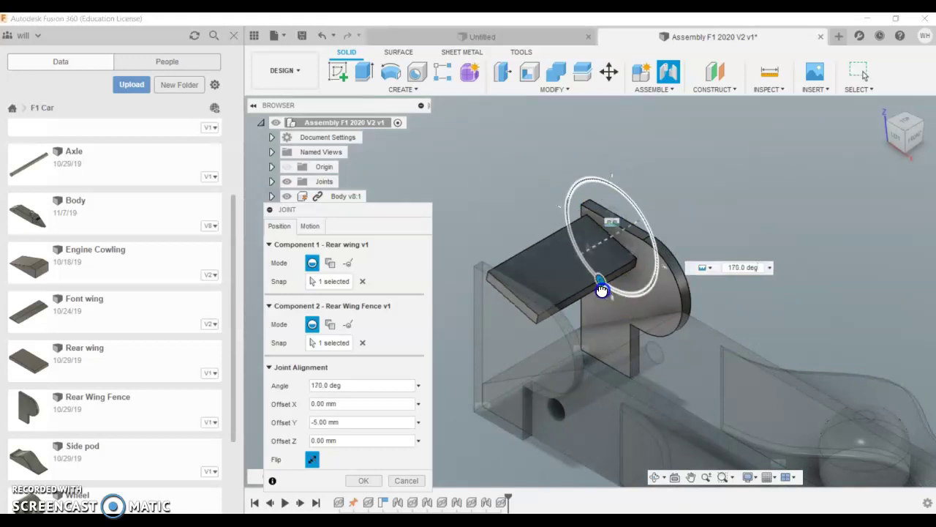
pyautogui.click(364, 483)
# Step: Open the rear wing's joint for editing, recheck its tilt angle between the fences and accept it at 165 deg
pyautogui.keyDown('shift'); pyautogui.moveTo(505, 366); pyautogui.dragTo(632, 273, button='middle'); pyautogui.keyUp('shift')
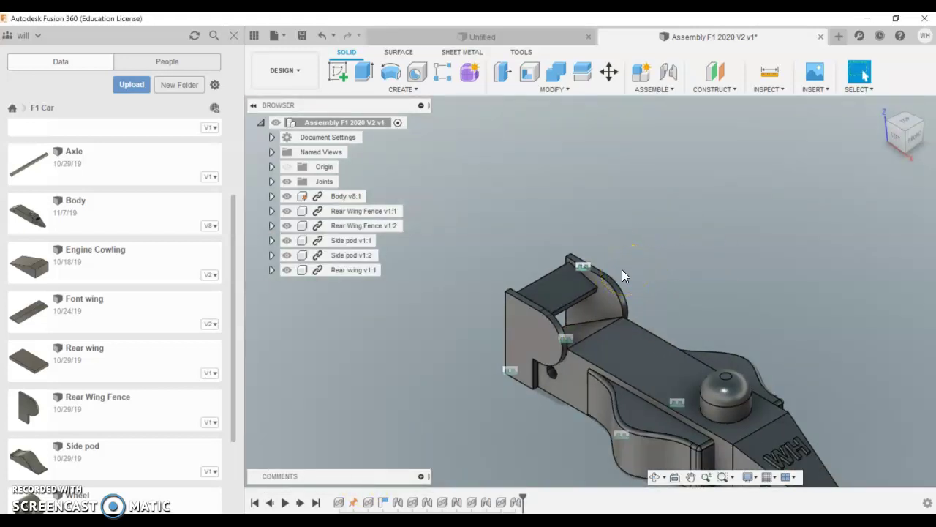
pyautogui.scroll(5, 585, 274)
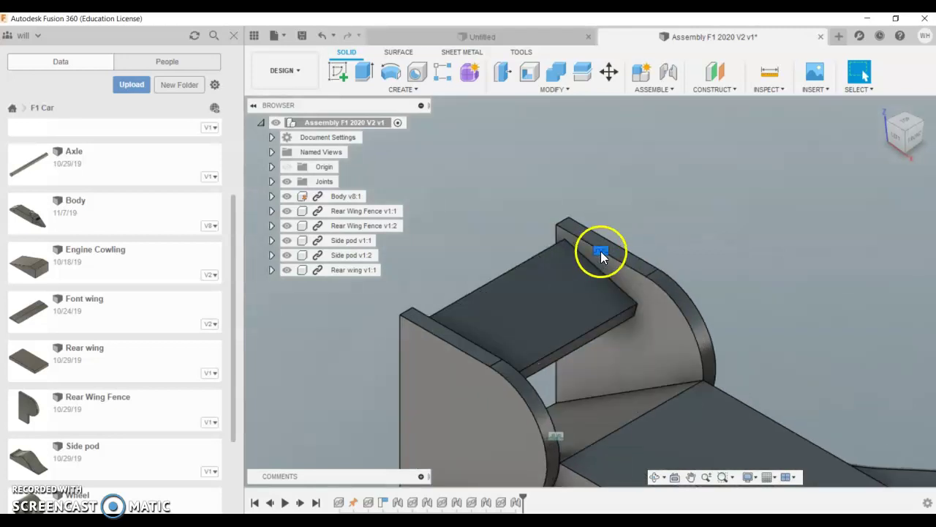
pyautogui.rightClick(601, 251)
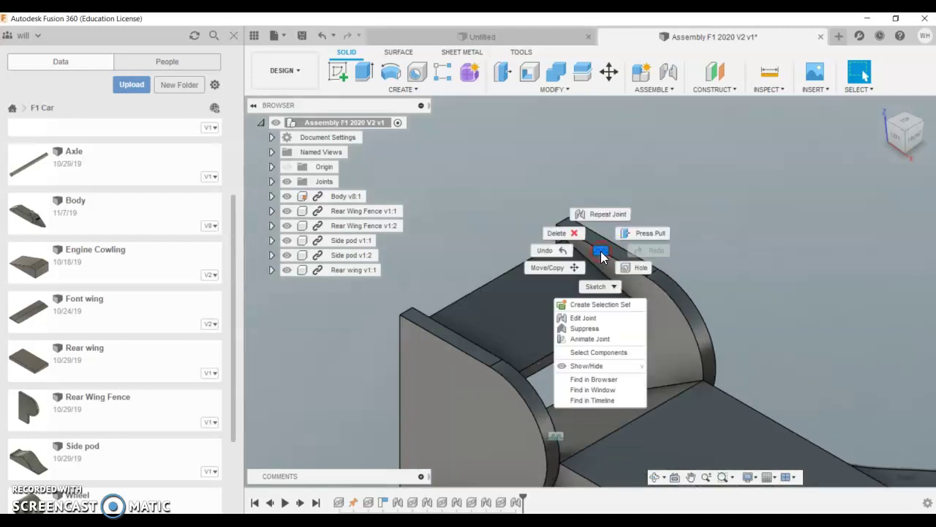
pyautogui.click(607, 322)
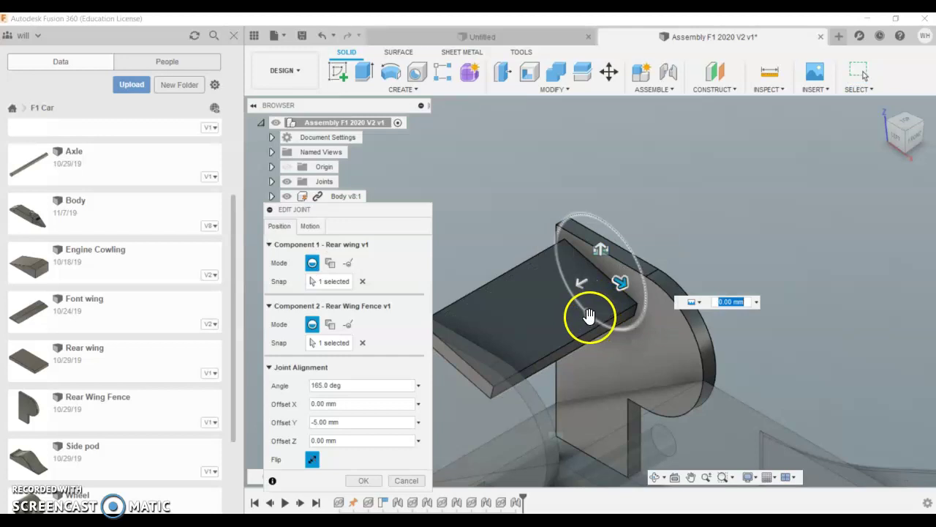
pyautogui.moveTo(589, 316)
pyautogui.mouseDown()
pyautogui.moveTo(597, 318)
pyautogui.moveTo(590, 316)
pyautogui.mouseUp()
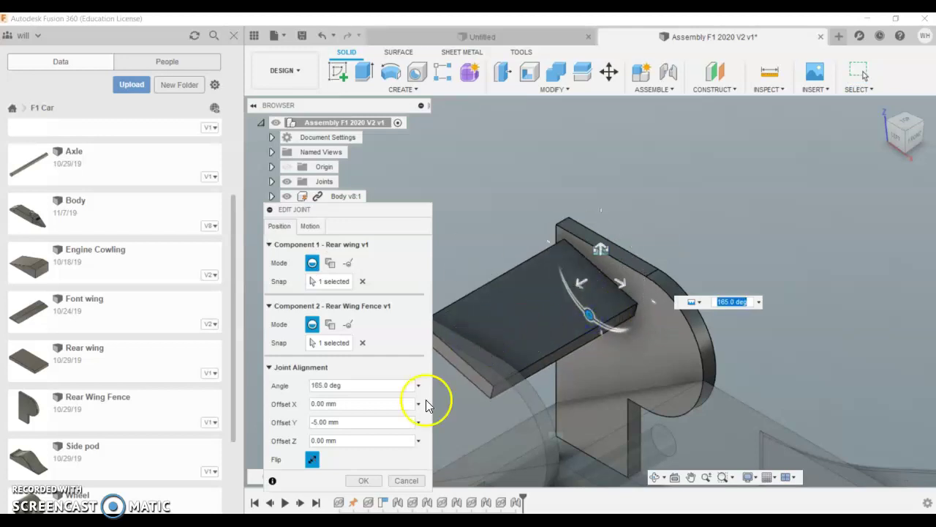
pyautogui.click(376, 480)
pyautogui.scroll(-5, 692, 325)
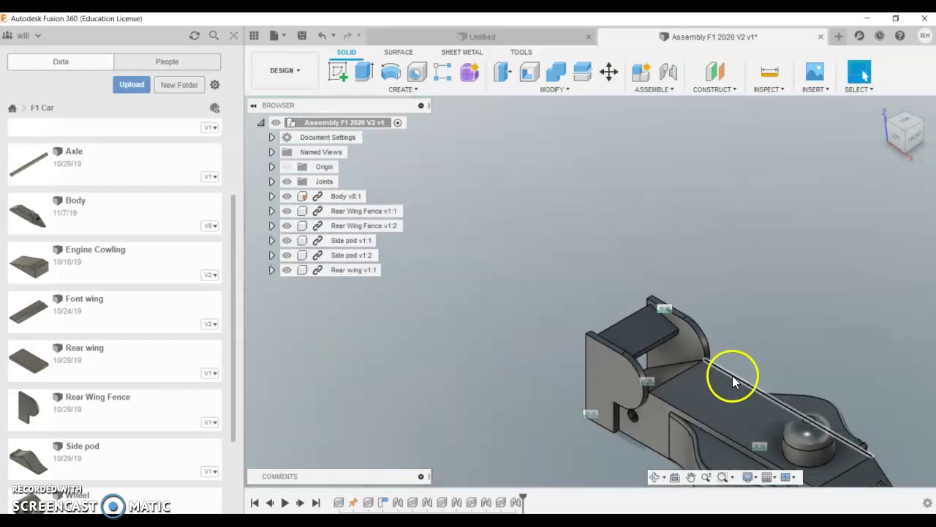
# Step: Insert the Engine Cowling part and raise it clear of the body, between the rear wing and the driver's helmet dome
pyautogui.moveTo(120, 268); pyautogui.dragTo(759, 324)
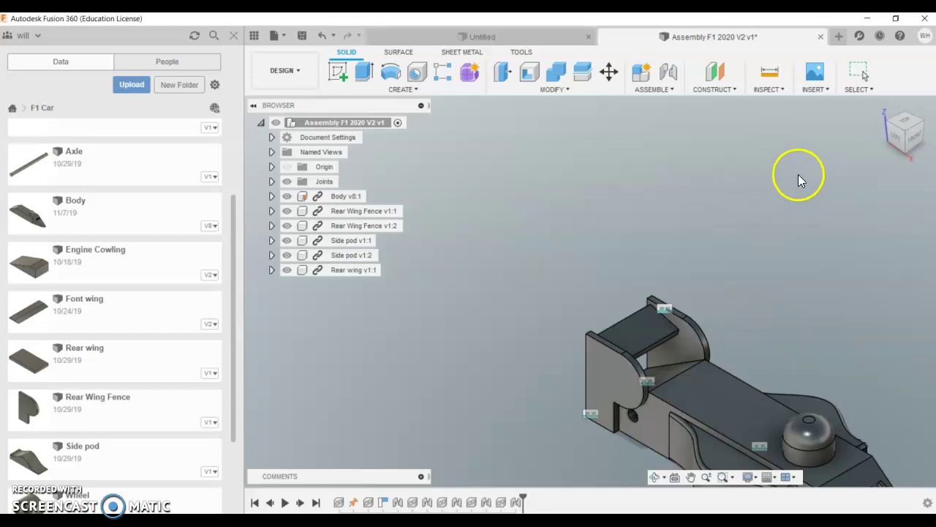
pyautogui.click(640, 142)
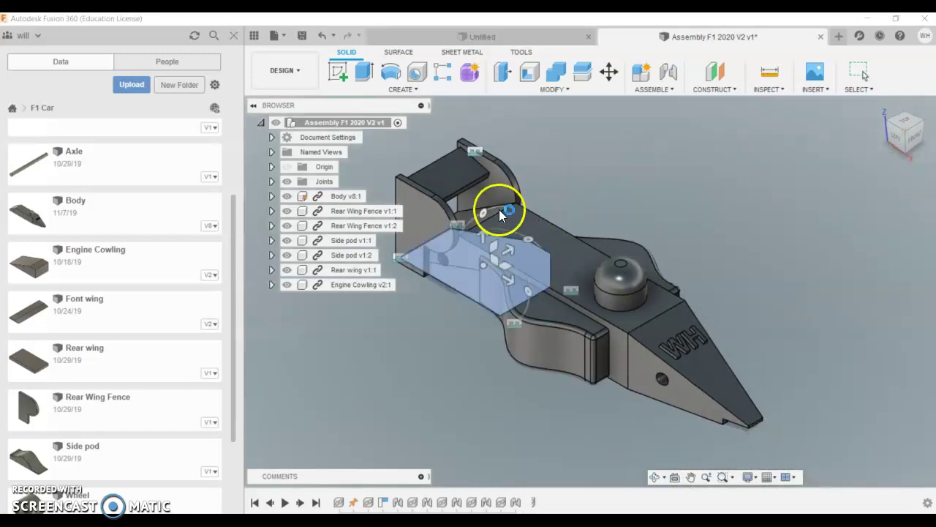
pyautogui.moveTo(485, 234); pyautogui.dragTo(600, 196)
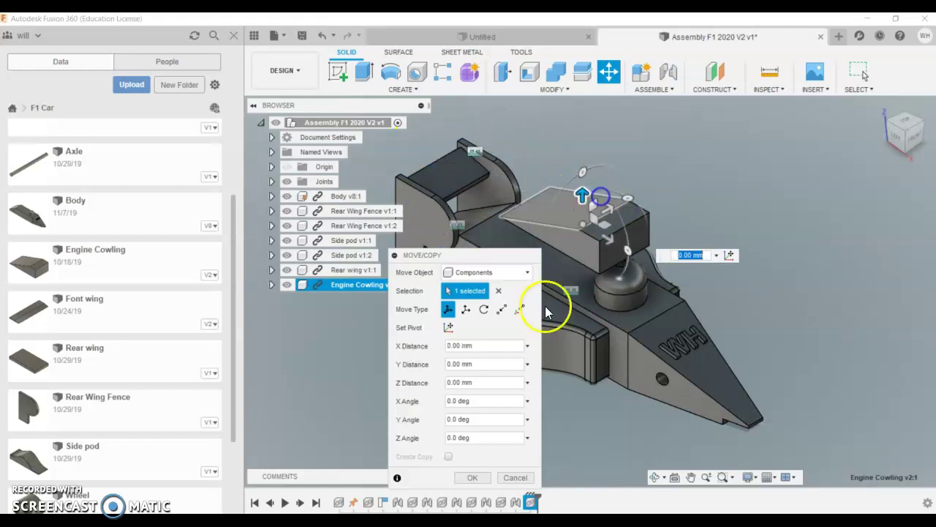
pyautogui.click(473, 477)
pyautogui.click(672, 75)
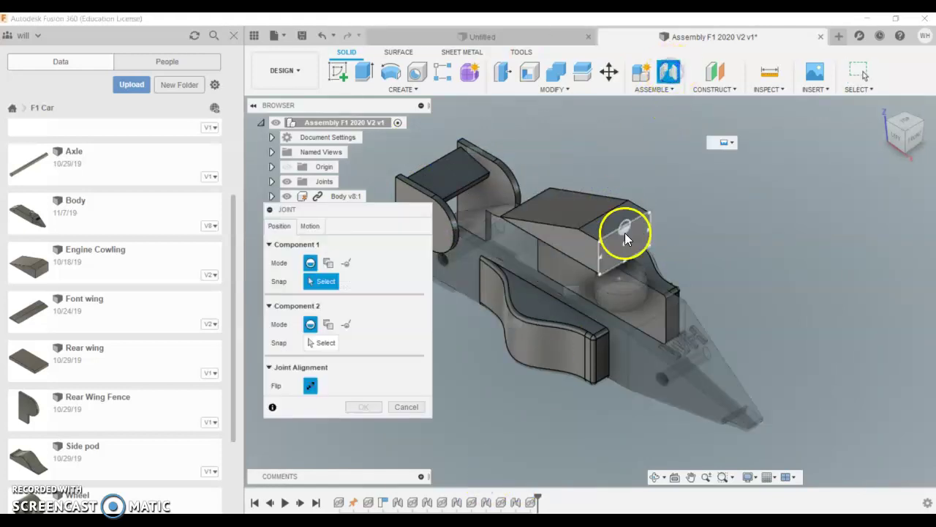
pyautogui.scroll(6, 507, 207)
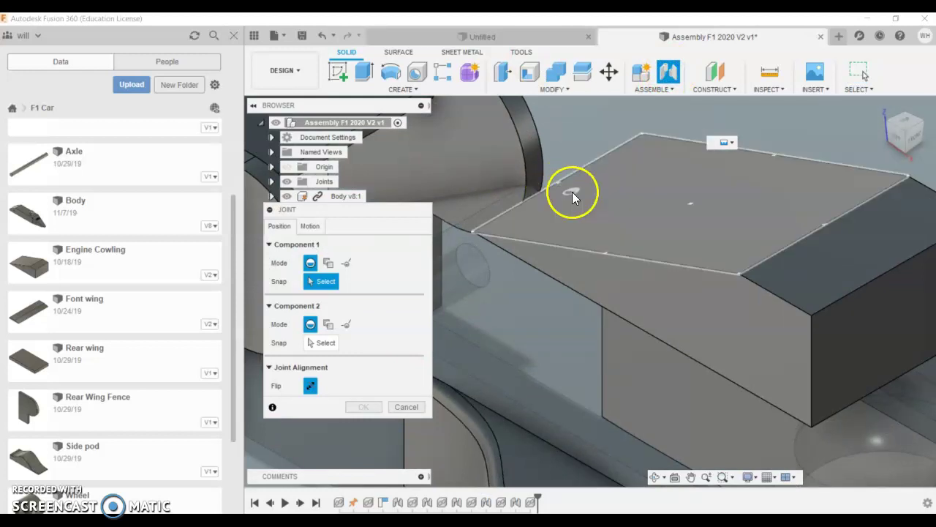
pyautogui.click(567, 187)
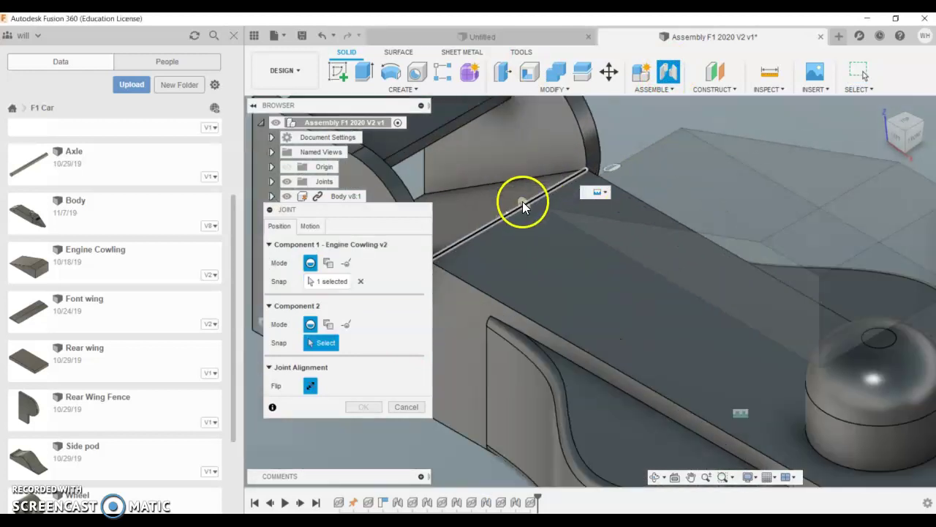
pyautogui.click(511, 220)
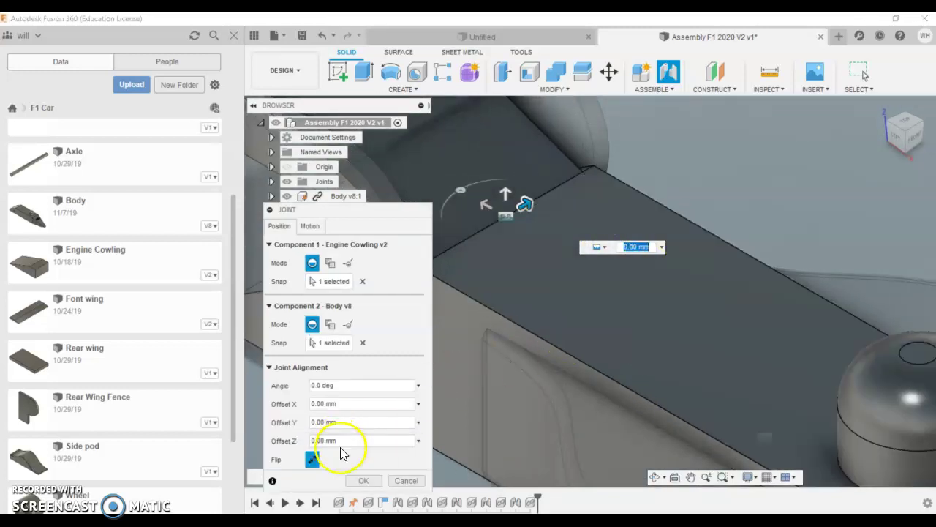
pyautogui.click(312, 459)
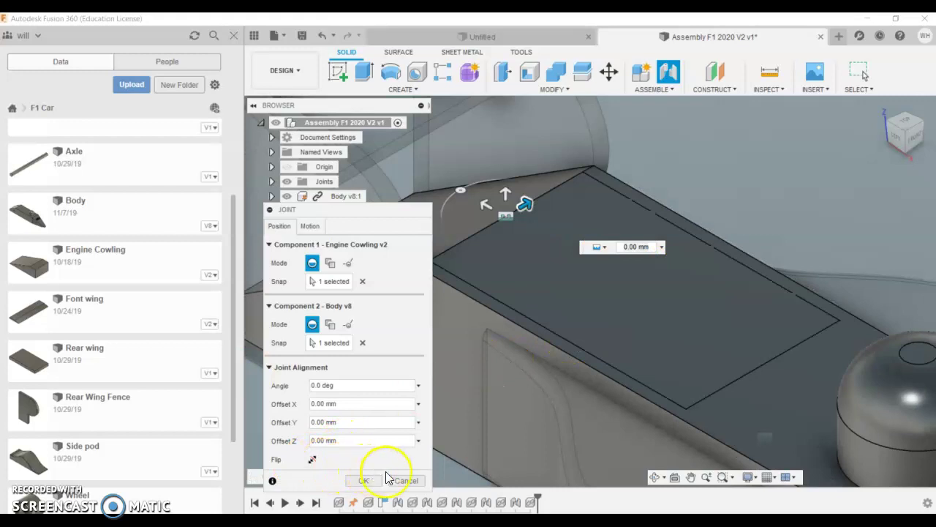
pyautogui.click(403, 483)
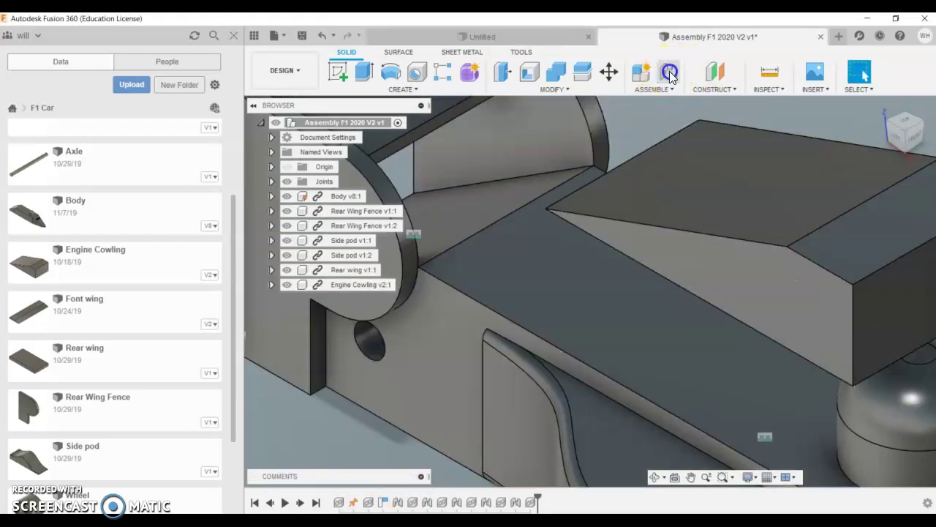
# Step: Join the midpoint of the engine cowling's rear top edge to the midpoint of the body's rear top edge, with 0 mm offsets
pyautogui.click(670, 73)
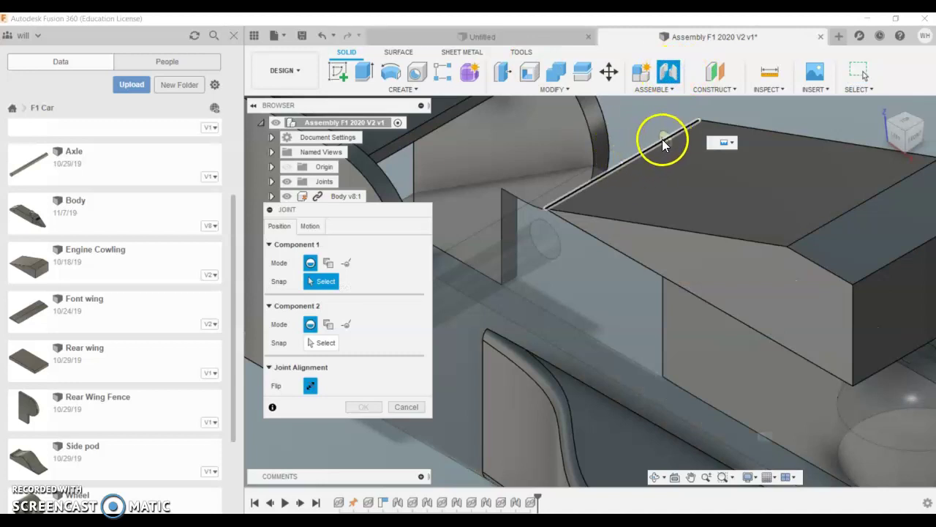
pyautogui.click(621, 162)
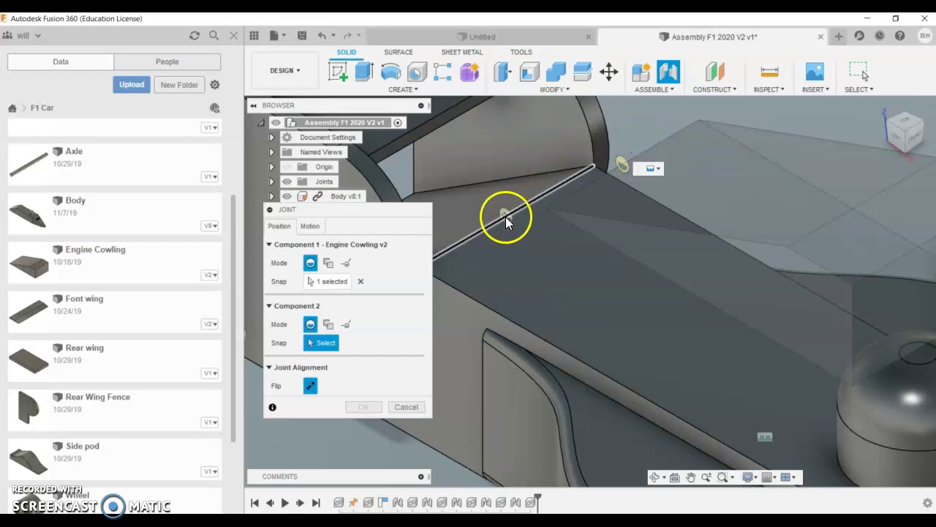
pyautogui.click(505, 217)
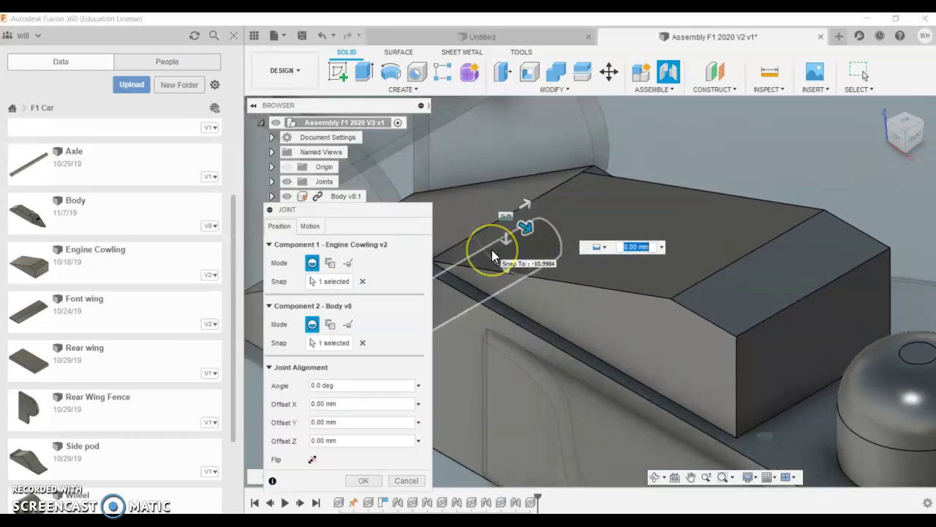
pyautogui.click(375, 481)
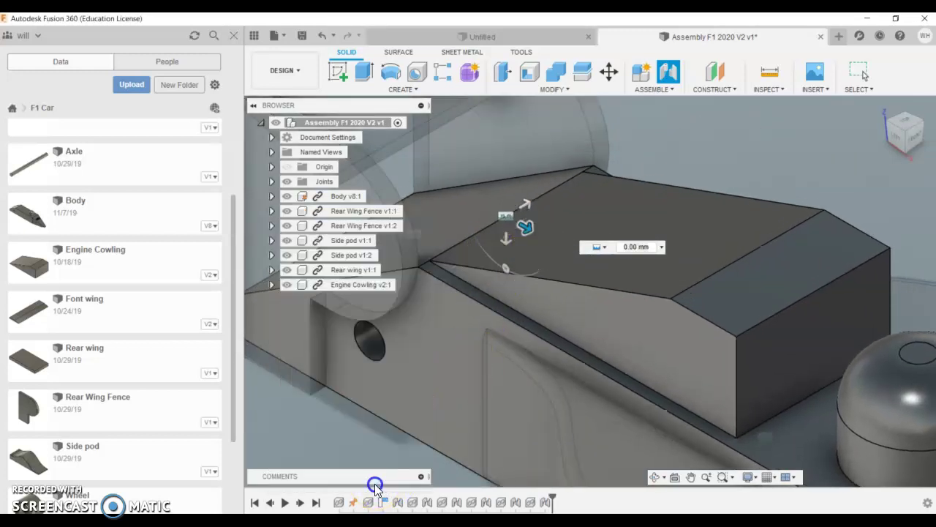
# Step: Edit the engine cowling's joint so the cowling is offset 5 mm in X, forward from the body's rear edge
pyautogui.click(906, 124)
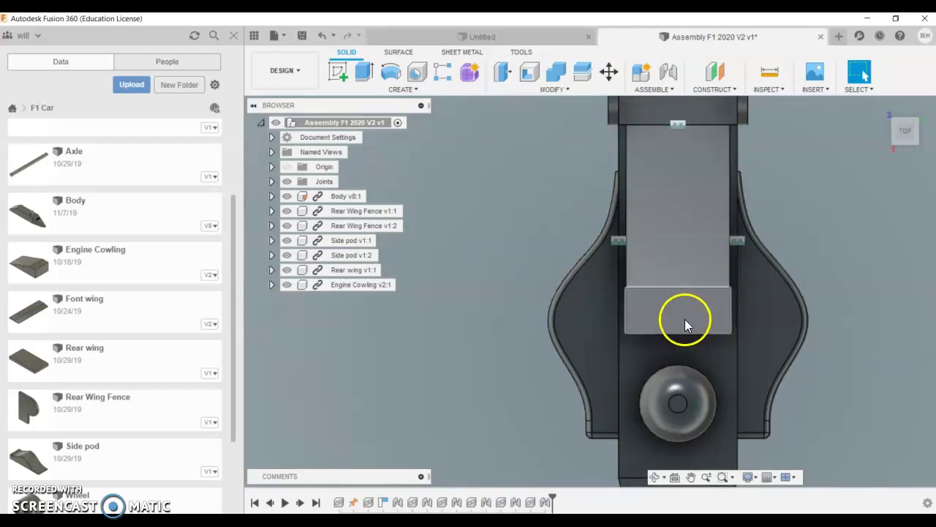
pyautogui.scroll(-3, 685, 319)
pyautogui.scroll(2, 692, 292)
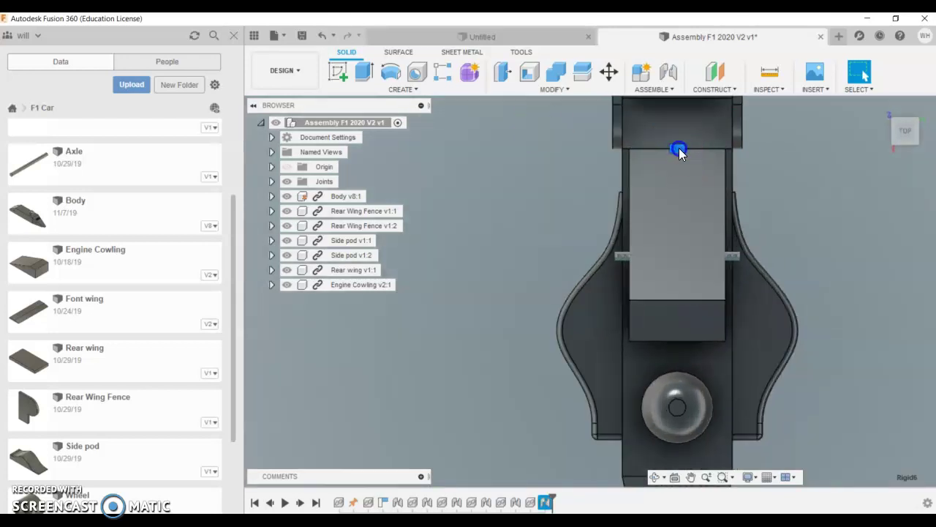
pyautogui.rightClick(679, 147)
pyautogui.click(683, 214)
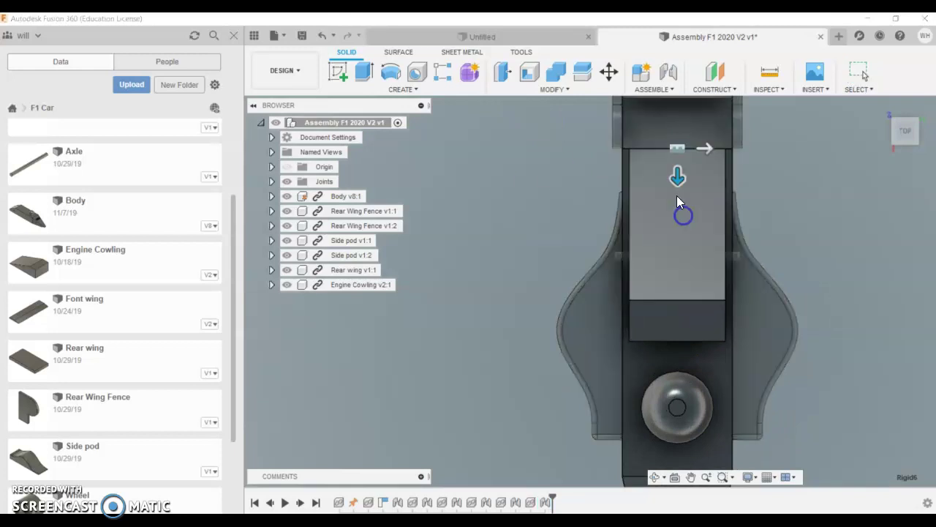
pyautogui.moveTo(679, 172); pyautogui.dragTo(678, 188)
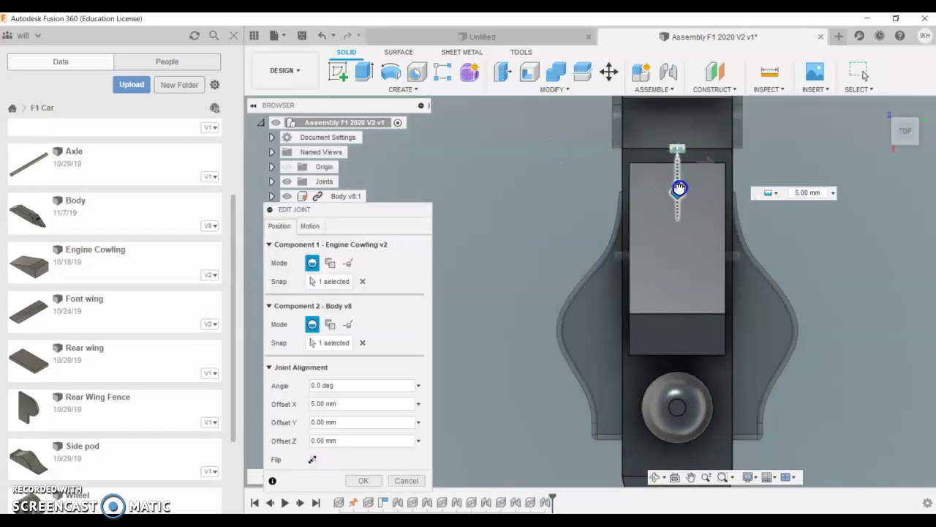
pyautogui.click(364, 480)
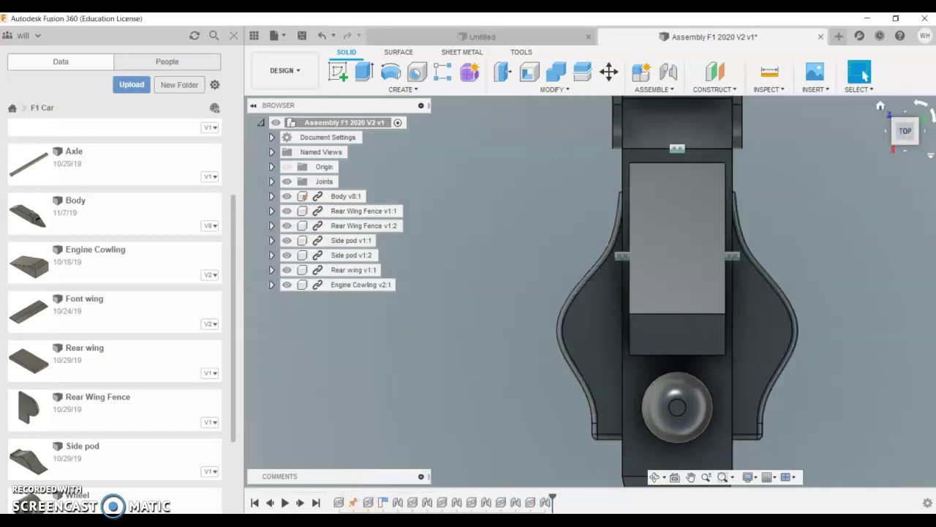
# Step: Insert the Font wing part and move it 225 mm in X so it lies at the body's nose
pyautogui.moveTo(907, 137)
pyautogui.mouseDown()
pyautogui.moveTo(916, 103)
pyautogui.moveTo(4, 89)
pyautogui.moveTo(45, 101)
pyautogui.moveTo(5, 90)
pyautogui.mouseUp()
pyautogui.scroll(-5, 782, 275)
pyautogui.scroll(2, 829, 348)
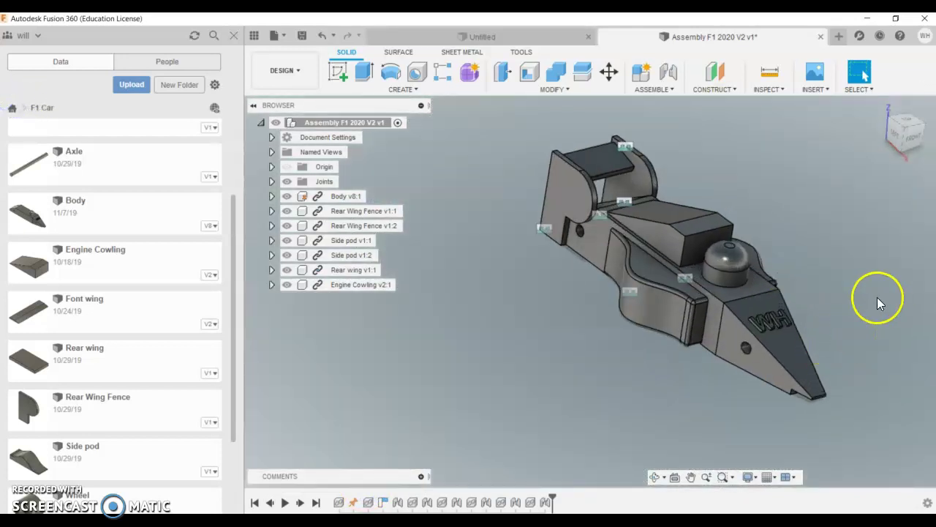
pyautogui.moveTo(69, 303); pyautogui.dragTo(545, 353)
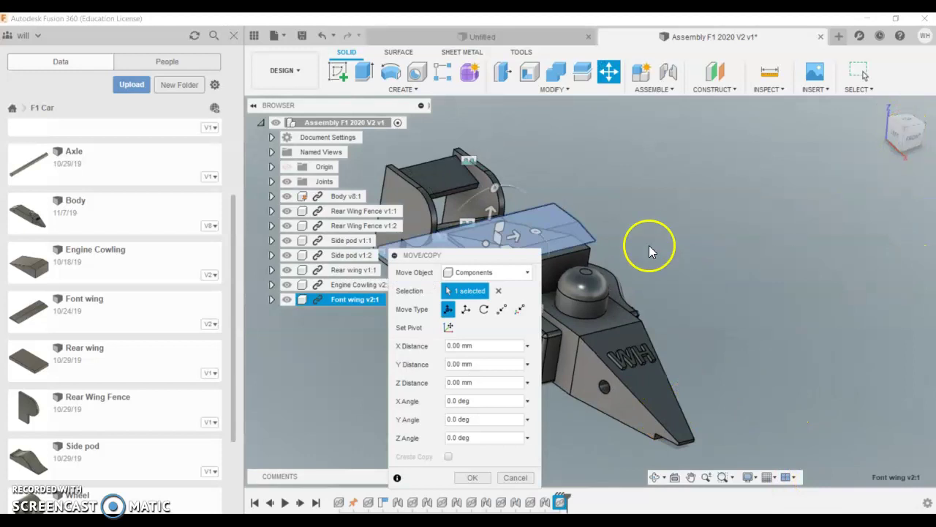
pyautogui.moveTo(504, 255); pyautogui.dragTo(878, 217)
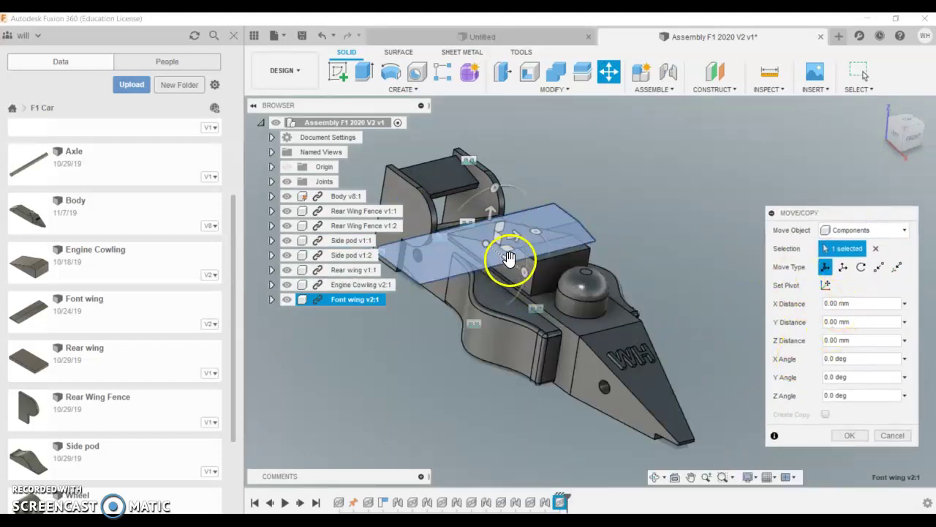
pyautogui.moveTo(510, 256); pyautogui.dragTo(782, 458)
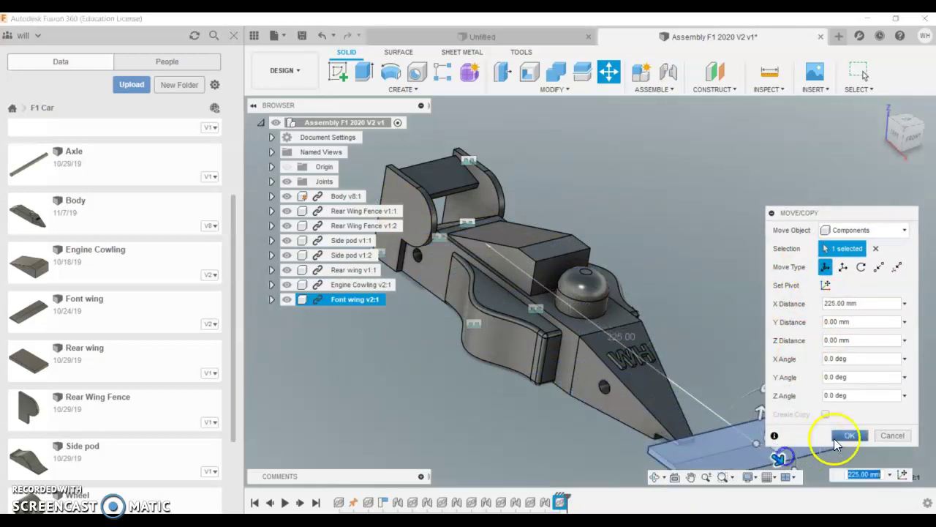
pyautogui.click(846, 438)
pyautogui.press('Escape')
# Step: Start a joint with its first snap at the midpoint of the front wing's top edge nearest the body
pyautogui.scroll(-3, 702, 333)
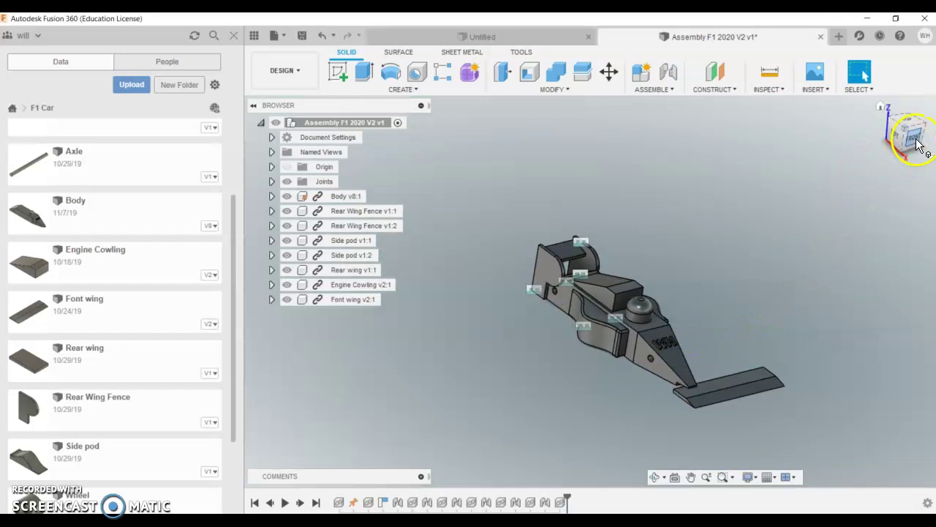
pyautogui.moveTo(912, 146)
pyautogui.mouseDown()
pyautogui.moveTo(864, 123)
pyautogui.moveTo(809, 117)
pyautogui.moveTo(700, 138)
pyautogui.mouseUp()
pyautogui.click(665, 292)
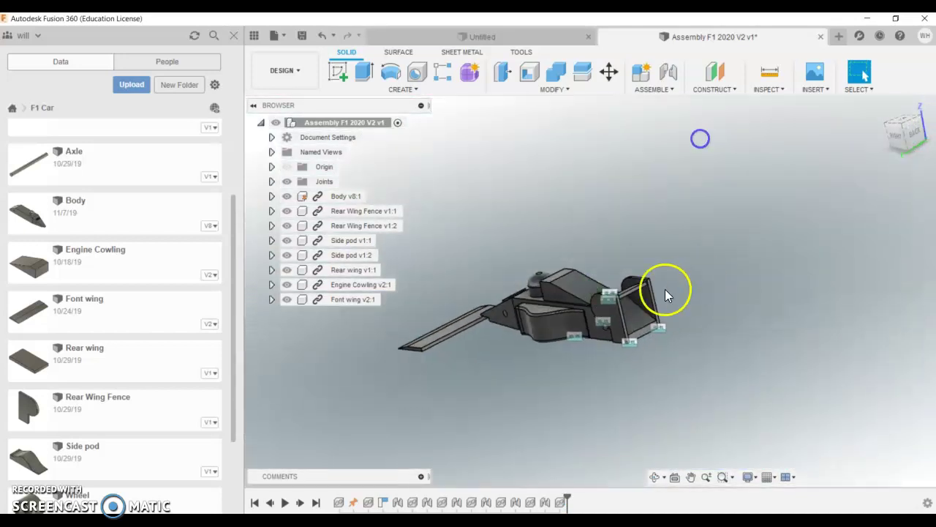
pyautogui.scroll(10, 475, 340)
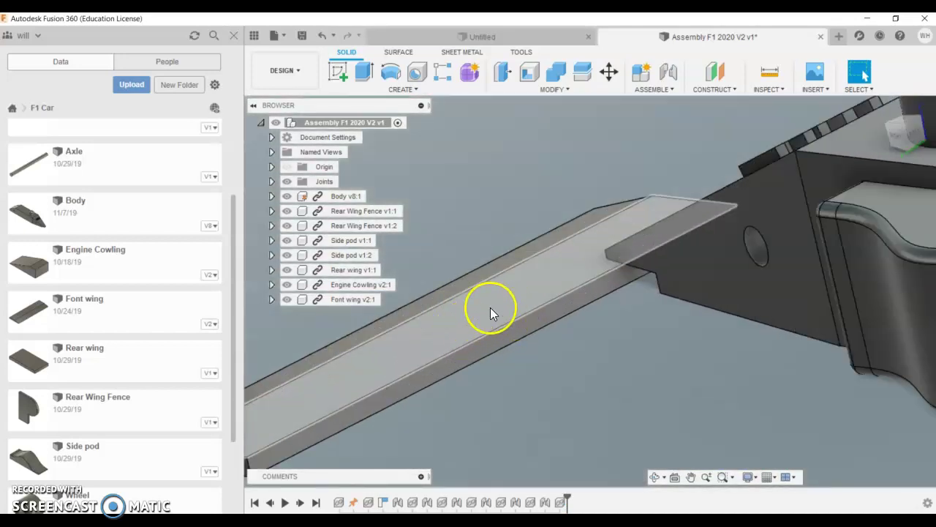
pyautogui.click(670, 73)
pyautogui.scroll(-4, 512, 293)
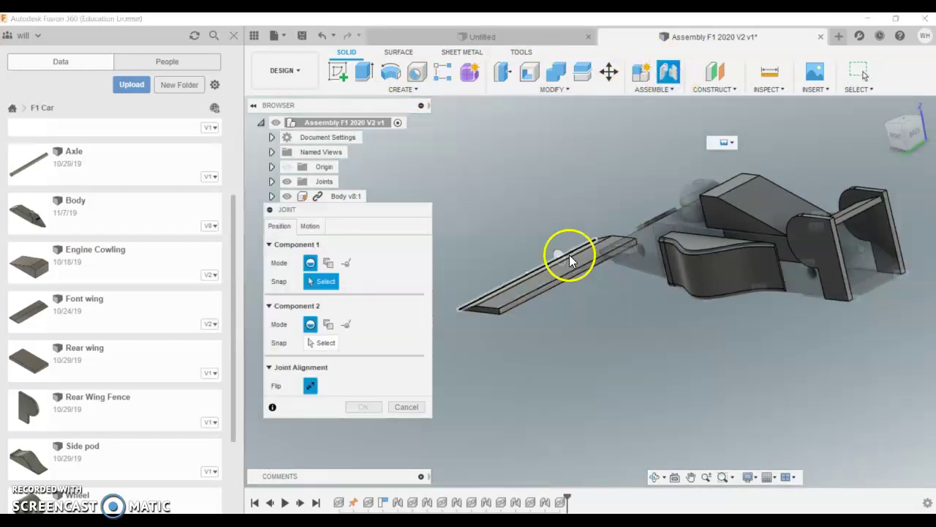
pyautogui.scroll(5, 569, 257)
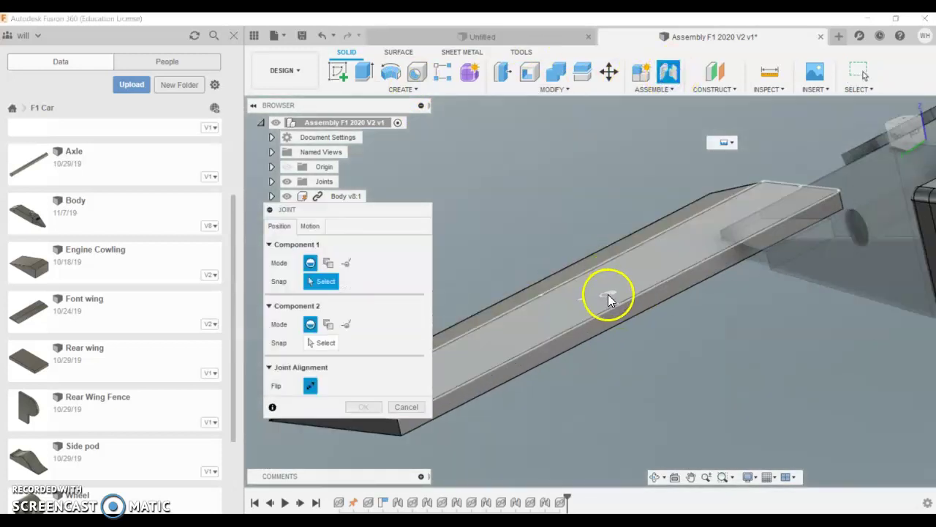
pyautogui.click(608, 294)
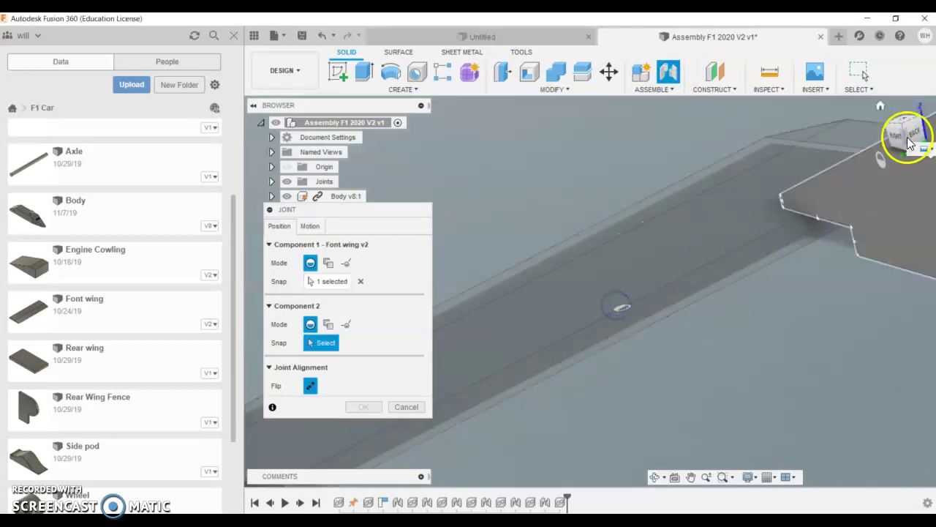
# Step: Set the joint's second snap at the midpoint of the notch's rear edge on the underside of the body's nose
pyautogui.moveTo(906, 144); pyautogui.dragTo(907, 101)
pyautogui.scroll(-6, 703, 336)
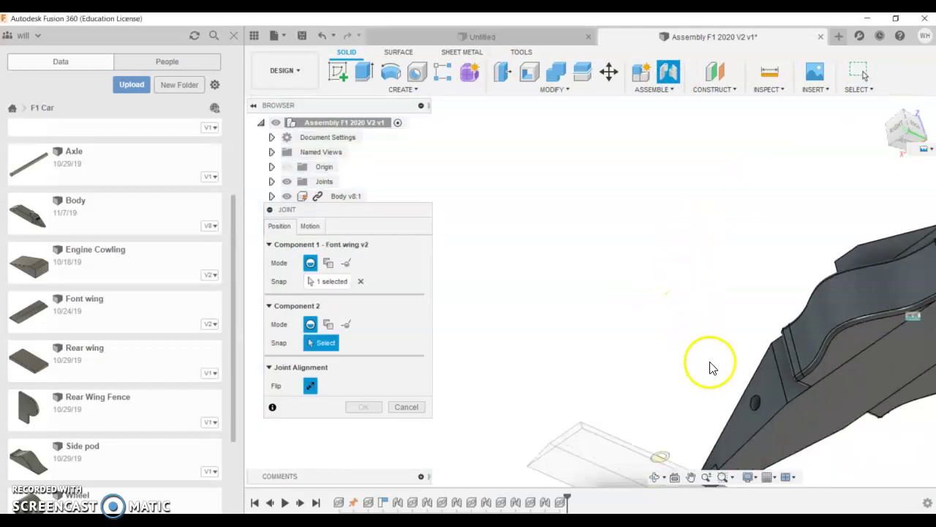
pyautogui.scroll(5, 723, 448)
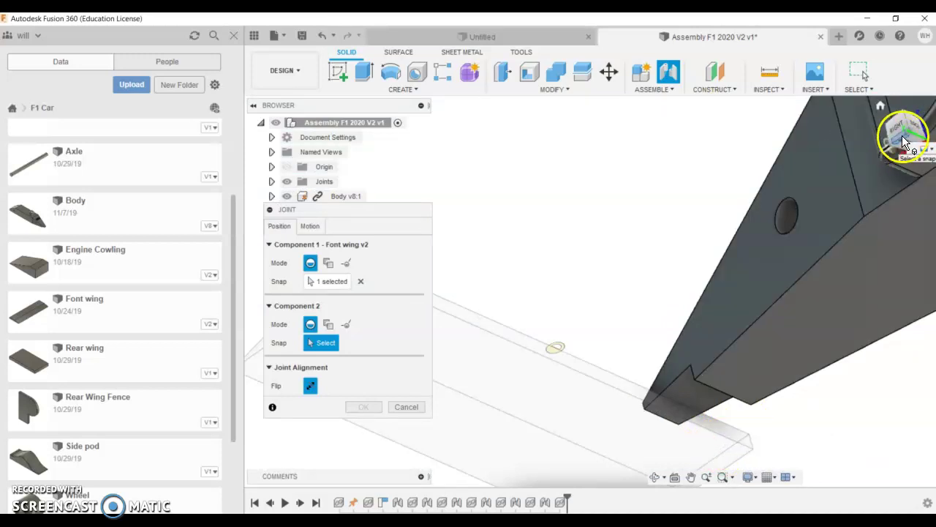
pyautogui.moveTo(904, 137); pyautogui.dragTo(909, 87)
pyautogui.scroll(-5, 713, 390)
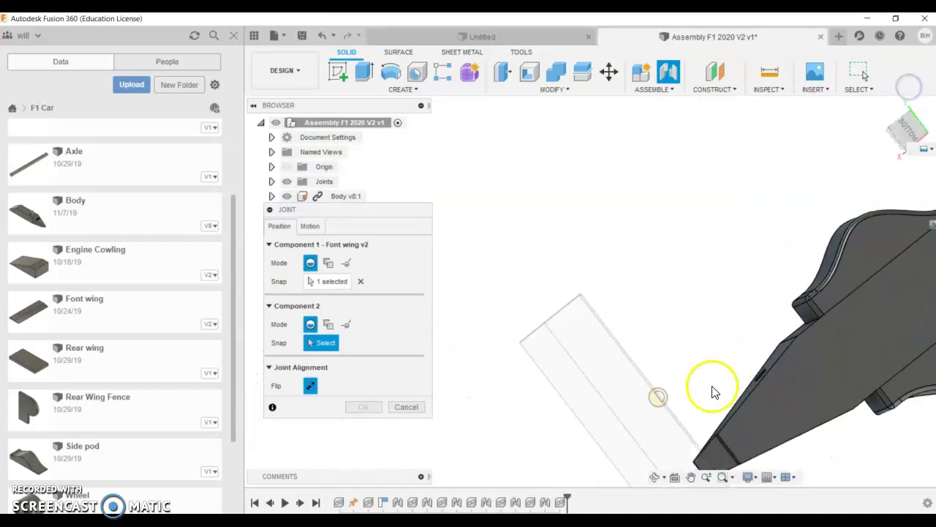
pyautogui.scroll(6, 717, 452)
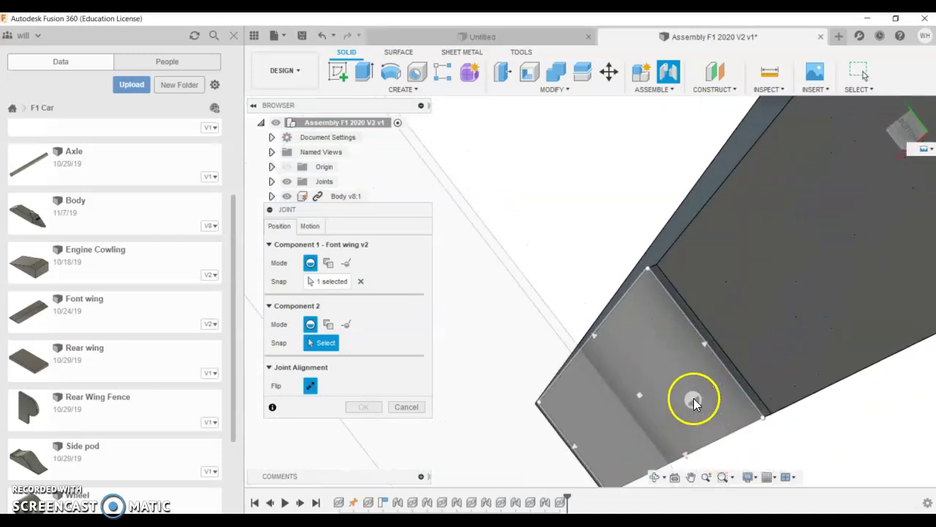
pyautogui.click(704, 349)
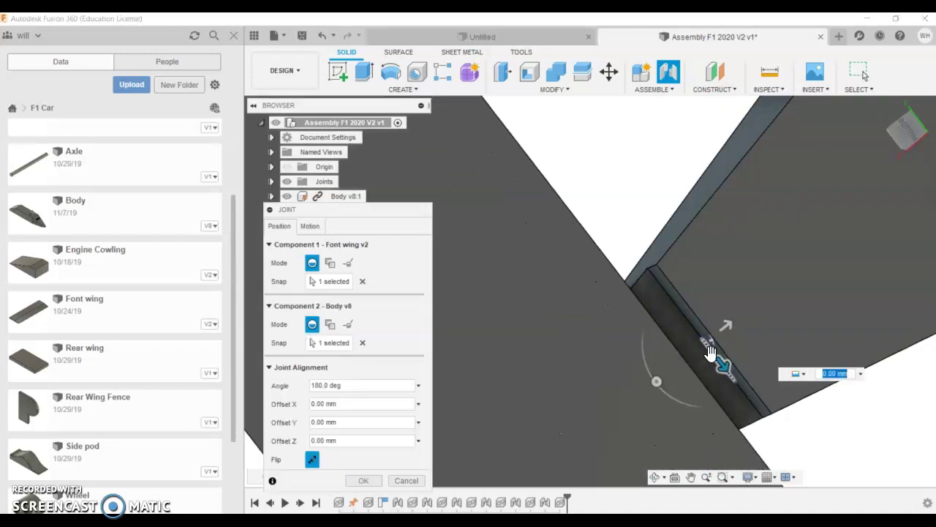
# Step: Try a -2 mm Z offset on the front wing's joint, then complete the joint with the Z offset at 0 mm
pyautogui.moveTo(914, 134); pyautogui.dragTo(726, 109)
pyautogui.keyDown('shift'); pyautogui.moveTo(726, 108); pyautogui.dragTo(895, 215, button='middle'); pyautogui.keyUp('shift')
pyautogui.scroll(-6, 743, 249)
pyautogui.scroll(-1, 736, 261)
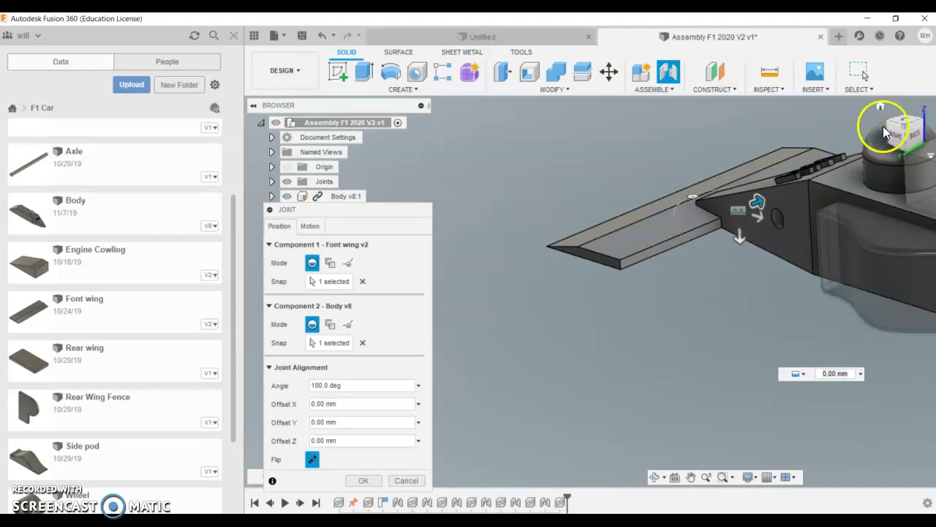
pyautogui.click(907, 125)
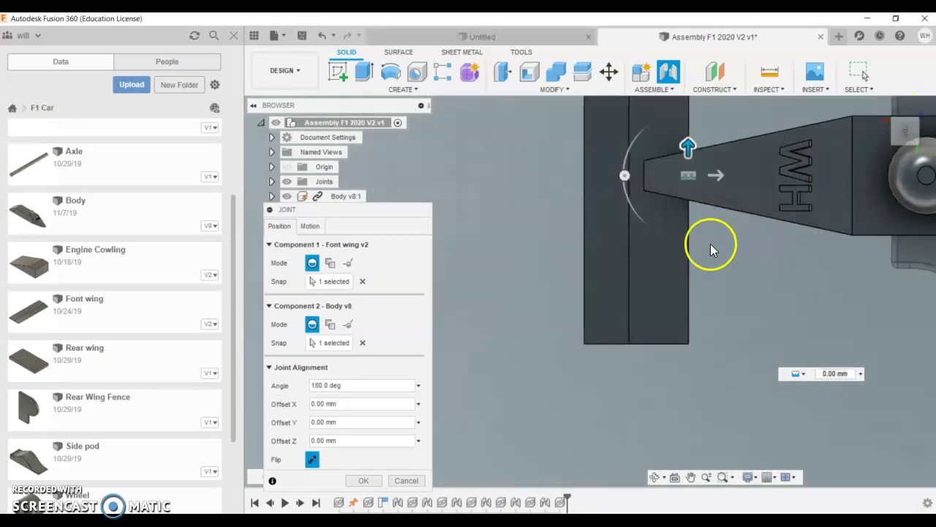
pyautogui.click(905, 134)
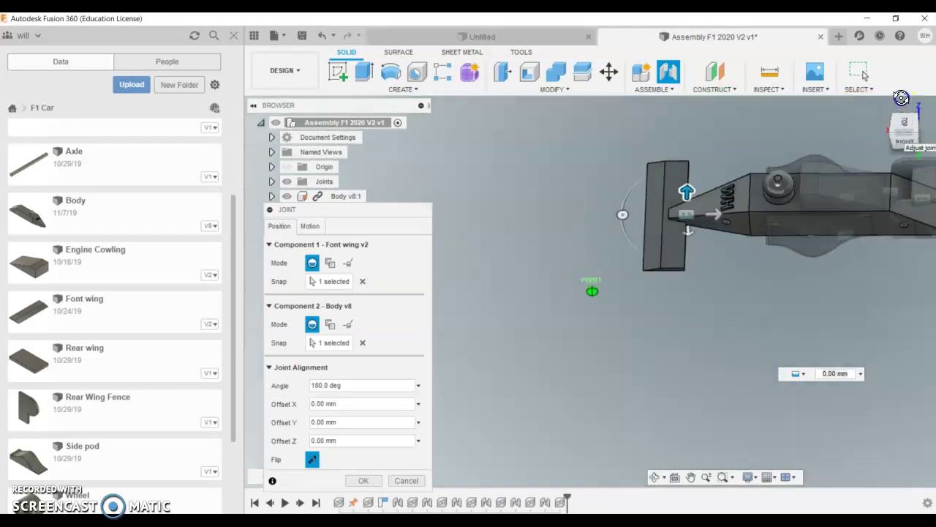
pyautogui.scroll(5, 694, 236)
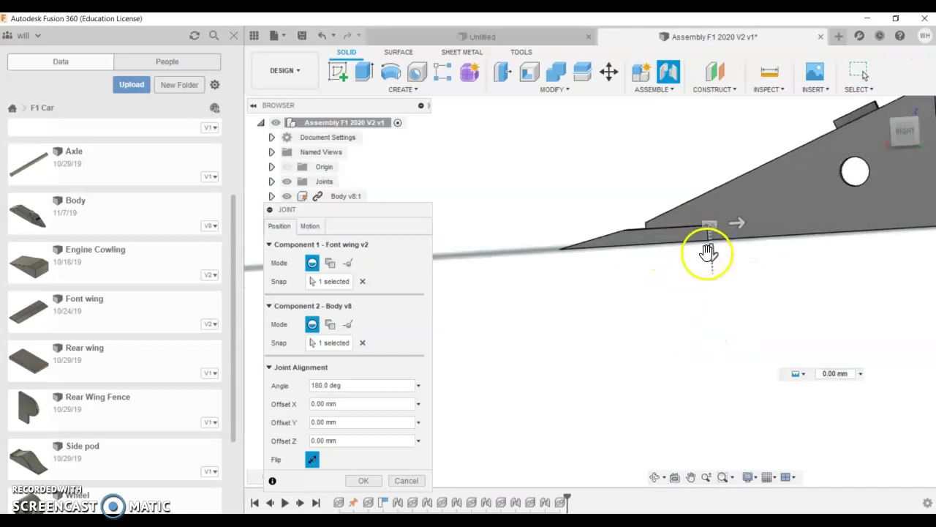
pyautogui.moveTo(711, 236)
pyautogui.mouseDown()
pyautogui.moveTo(714, 207)
pyautogui.moveTo(722, 216)
pyautogui.moveTo(710, 231)
pyautogui.mouseUp()
pyautogui.scroll(4, 705, 223)
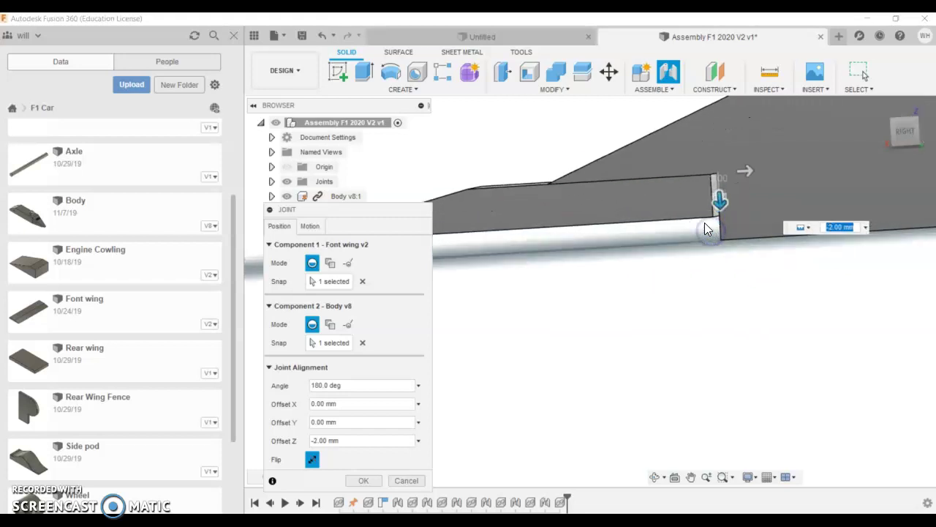
pyautogui.moveTo(725, 197); pyautogui.dragTo(734, 221)
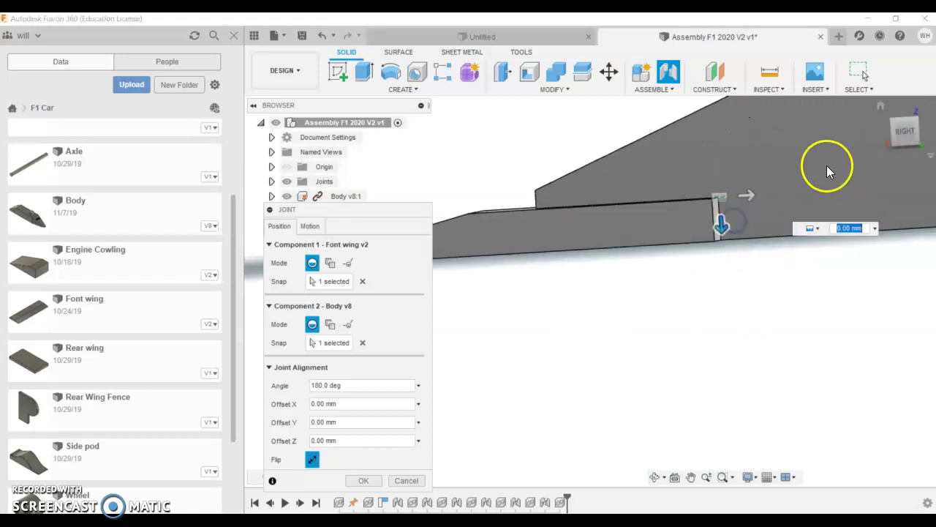
pyautogui.press('Return')
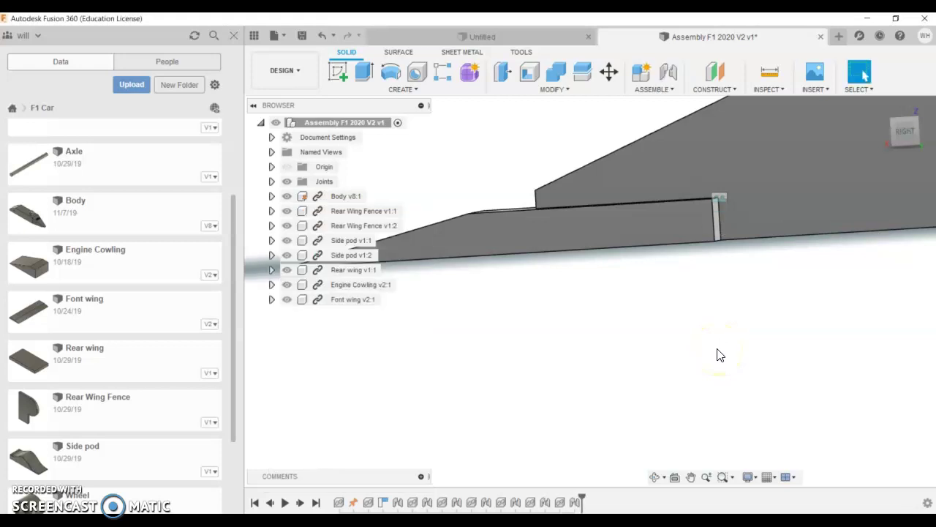
# Step: Save the car assembly as a new version with the description User Saved
pyautogui.scroll(-4, 666, 380)
pyautogui.scroll(-3, 441, 363)
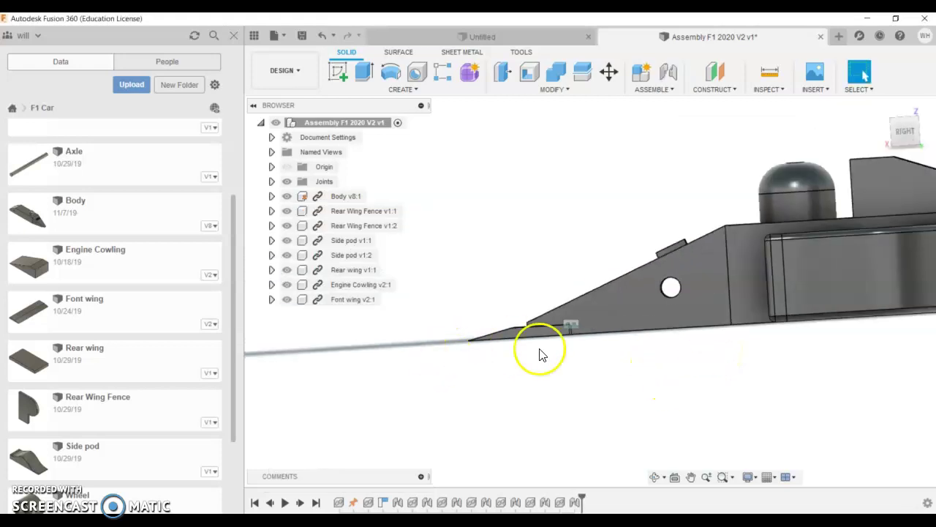
pyautogui.scroll(-4, 702, 293)
pyautogui.scroll(2, 841, 296)
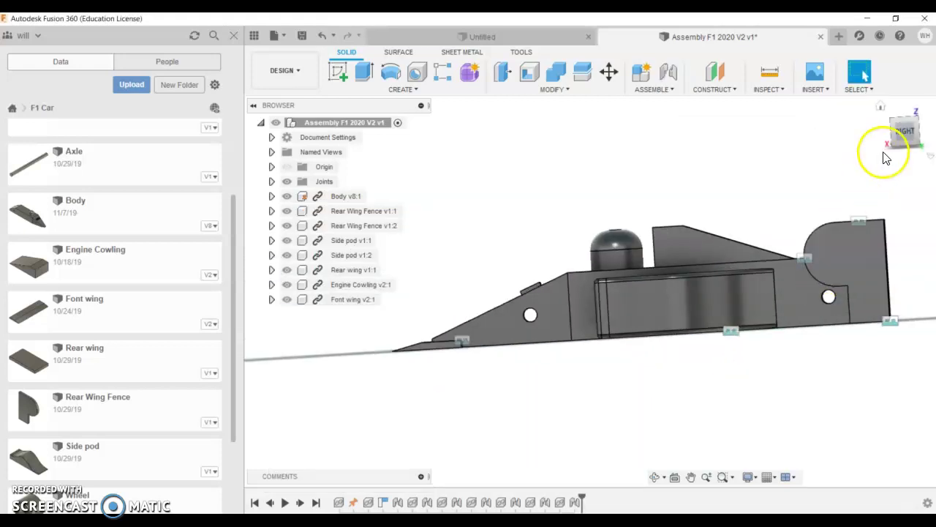
pyautogui.click(881, 108)
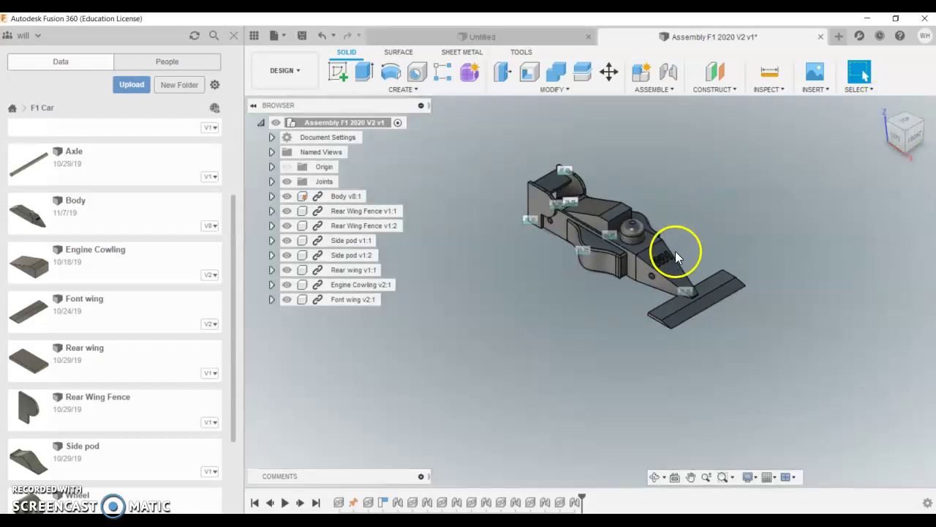
pyautogui.scroll(2, 675, 251)
pyautogui.scroll(2, 673, 236)
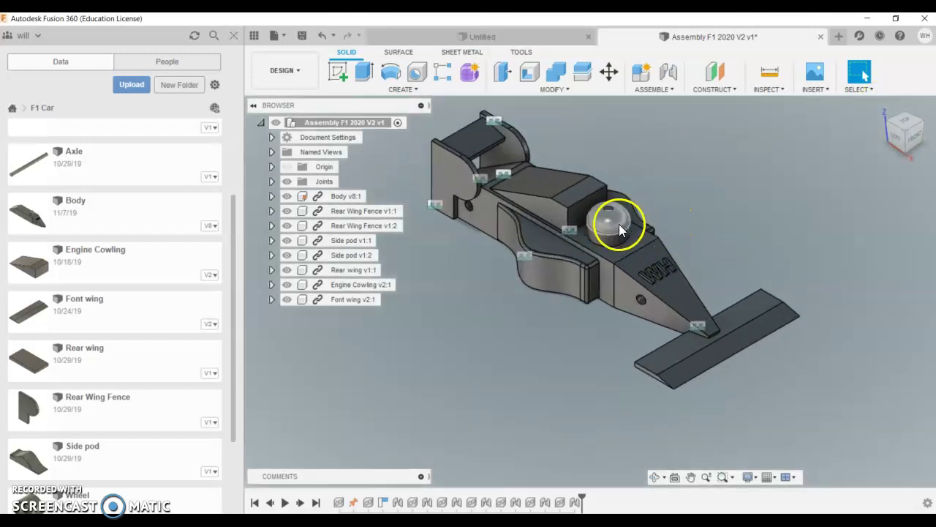
pyautogui.click(303, 35)
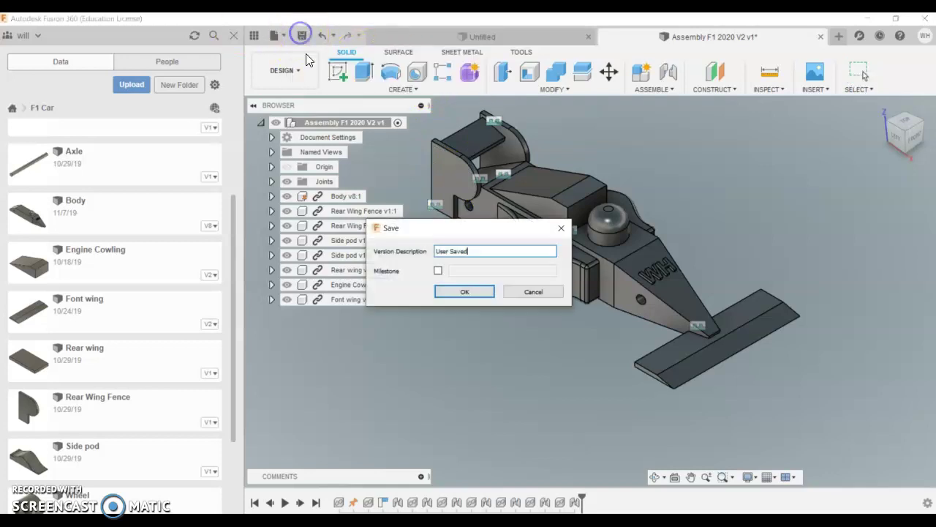
pyautogui.click(469, 291)
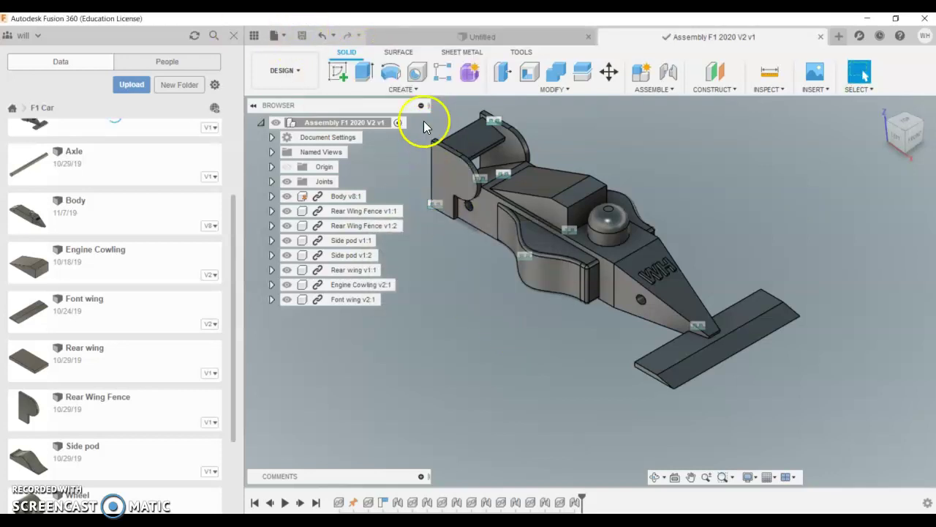
# Step: Create a new design and save it as Wheel Assembly in the F1 Car folder
pyautogui.click(274, 35)
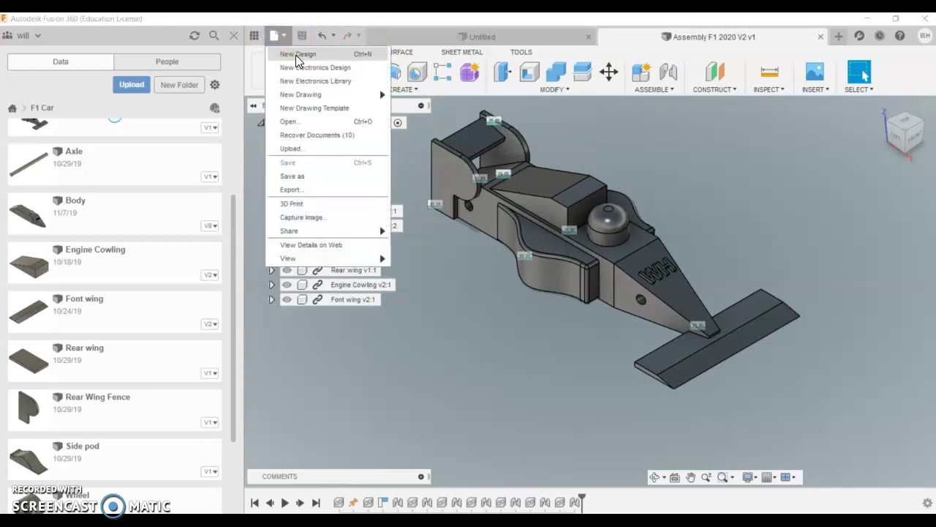
pyautogui.click(298, 56)
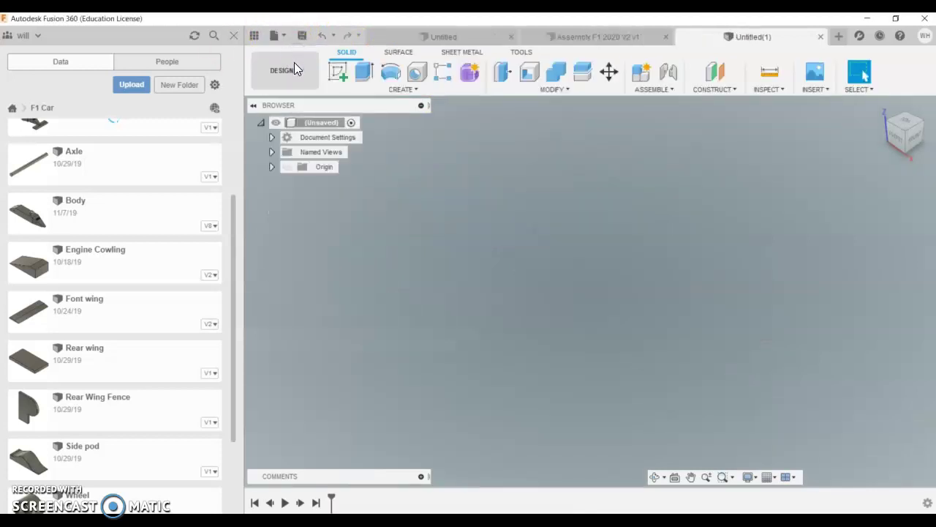
pyautogui.click(302, 37)
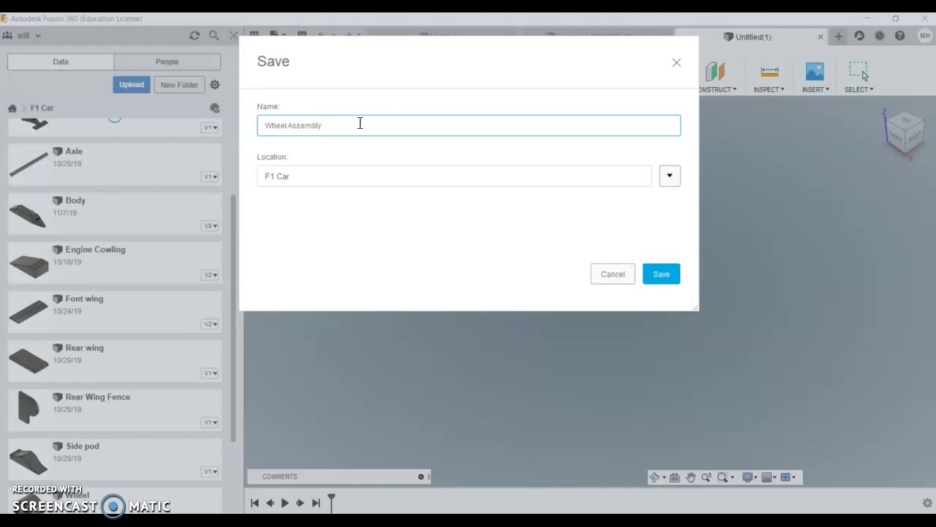
pyautogui.write('Wheel Assembly')
pyautogui.click(661, 274)
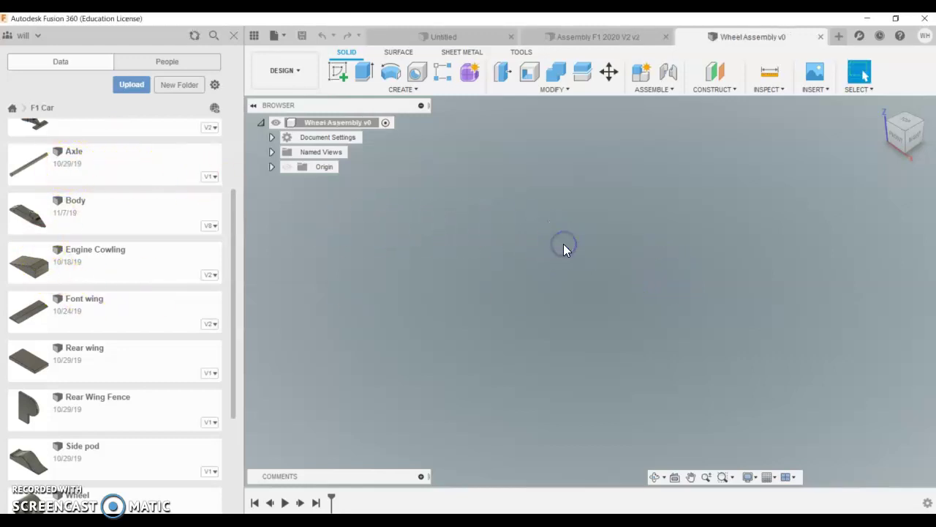
# Step: Insert the Axle part into the wheel assembly and ground it
pyautogui.moveTo(90, 176); pyautogui.dragTo(452, 240)
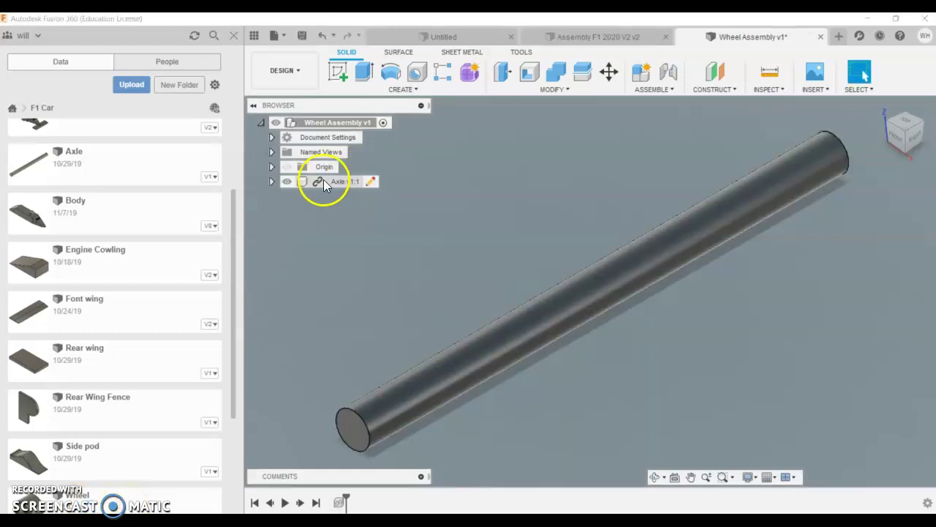
pyautogui.rightClick(326, 181)
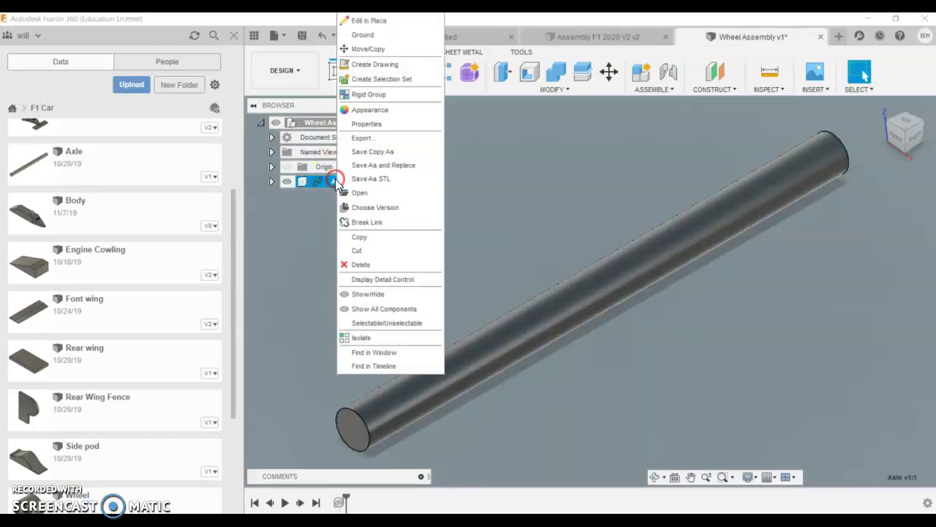
pyautogui.click(368, 38)
# Step: Insert the Wheel part and move it -30 mm in X so it sits beside the axle
pyautogui.rightClick(78, 495)
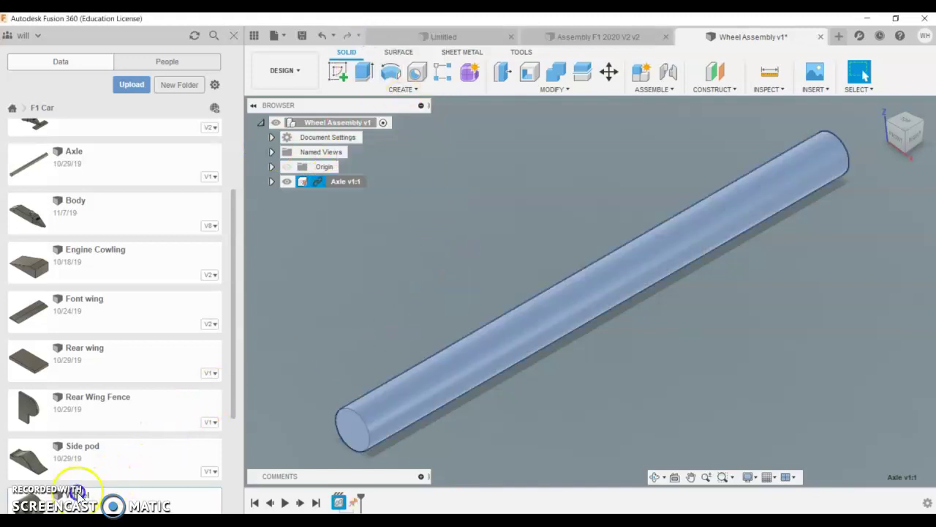
pyautogui.moveTo(62, 498); pyautogui.dragTo(330, 377)
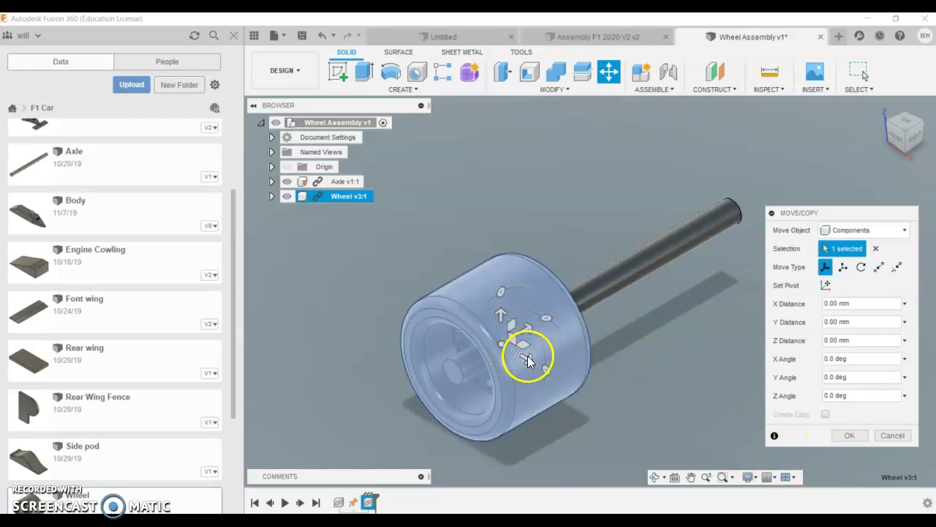
pyautogui.moveTo(527, 358); pyautogui.dragTo(431, 299)
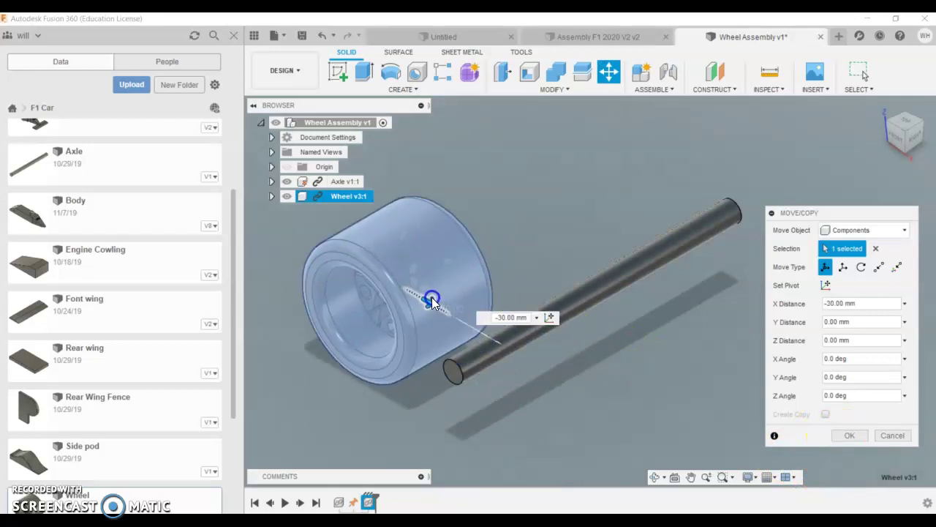
pyautogui.click(847, 436)
# Step: Start a joint that snaps the centre of the wheel's hub to the centre of the axle's near end
pyautogui.click(667, 73)
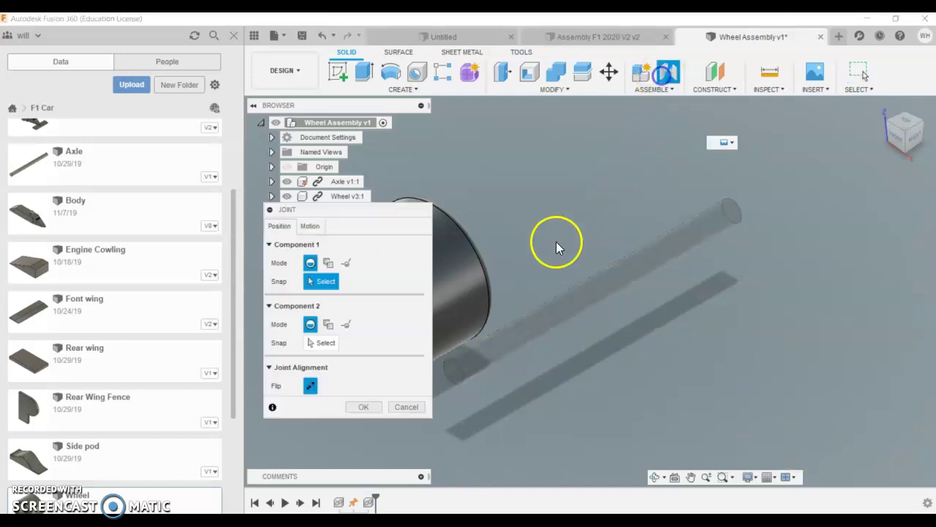
pyautogui.moveTo(357, 213); pyautogui.dragTo(781, 234)
pyautogui.scroll(5, 460, 368)
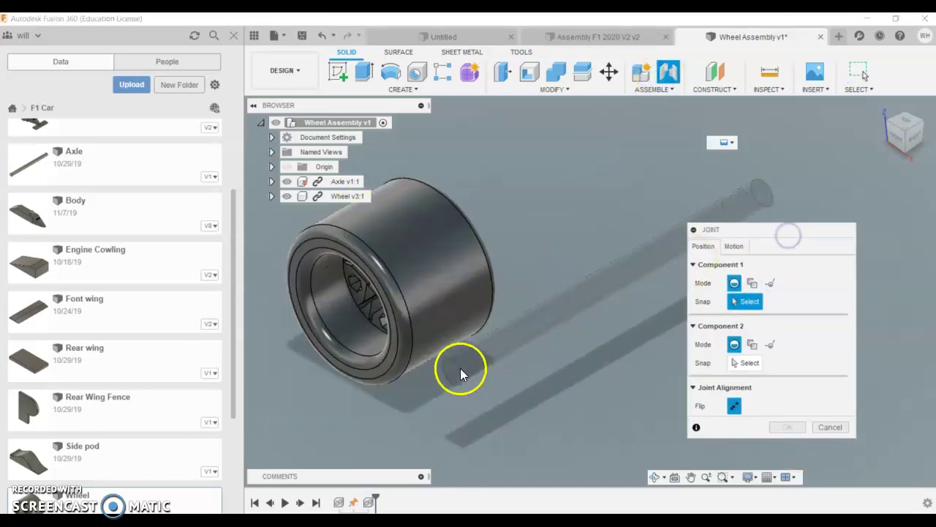
pyautogui.scroll(-4, 424, 353)
pyautogui.click(907, 130)
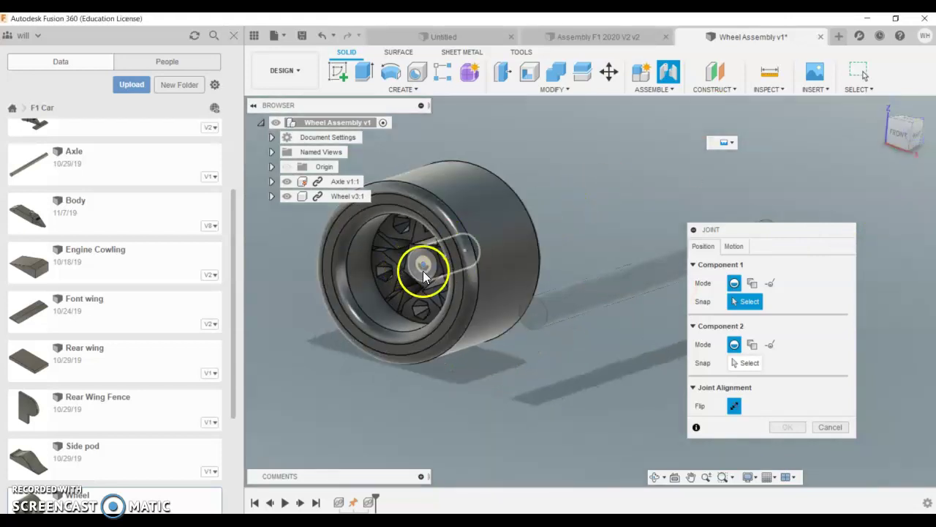
pyautogui.click(424, 261)
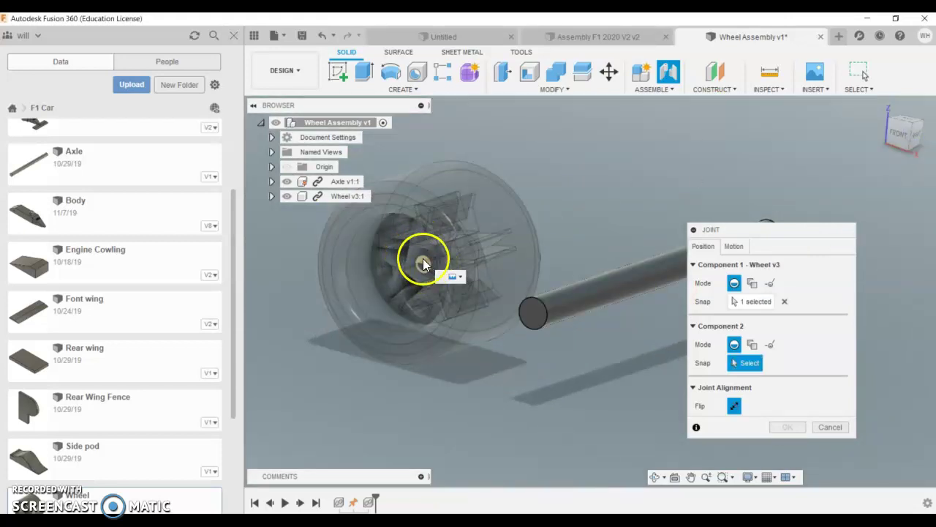
pyautogui.click(533, 313)
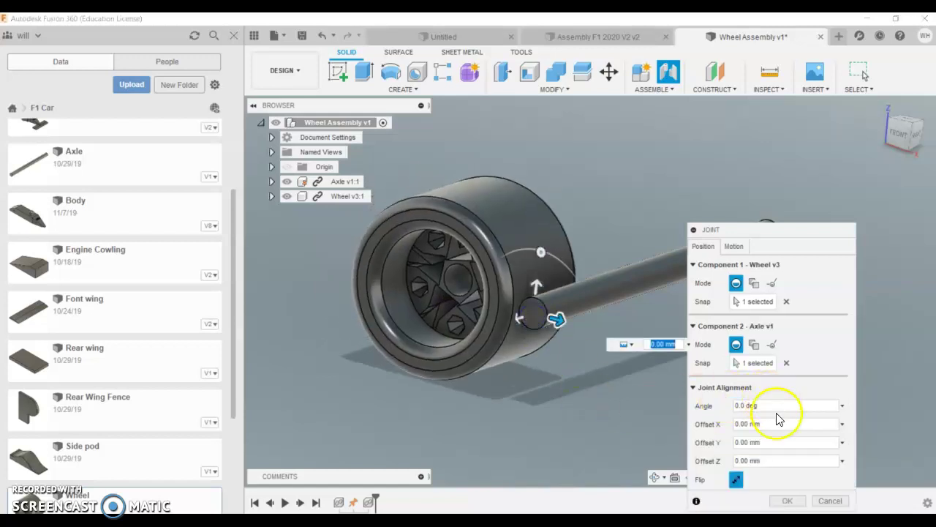
# Step: Toggle the joint's flip until the wheel's recessed rim side faces away from the axle, and finish the joint
pyautogui.moveTo(767, 229); pyautogui.dragTo(774, 139)
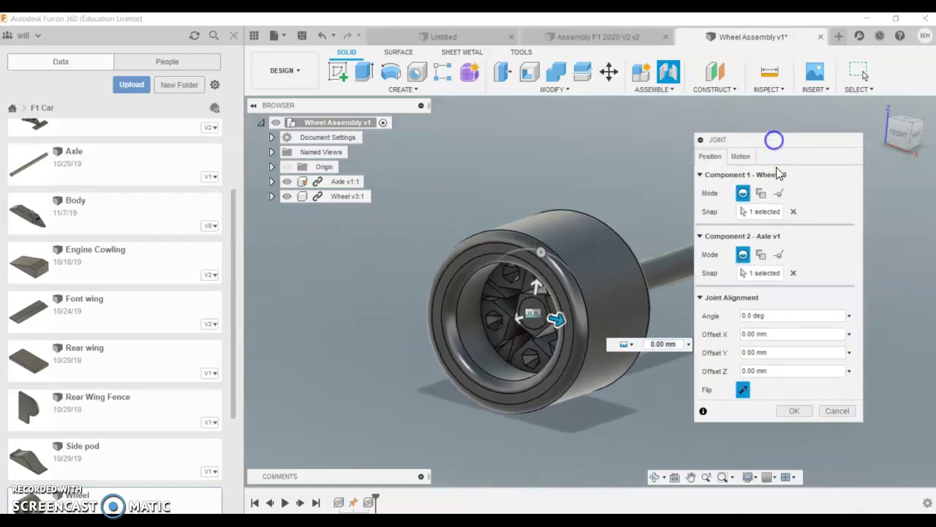
pyautogui.click(743, 390)
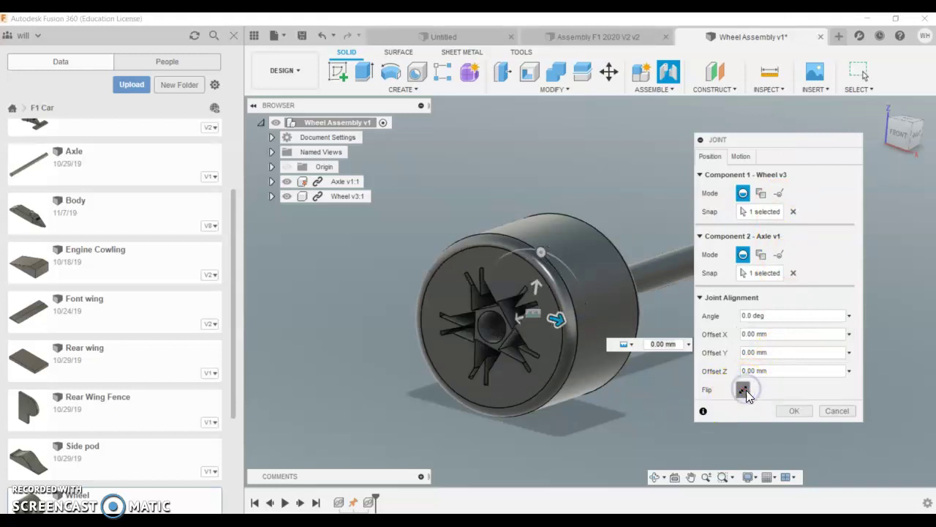
pyautogui.click(744, 390)
pyautogui.click(744, 390)
pyautogui.click(744, 390)
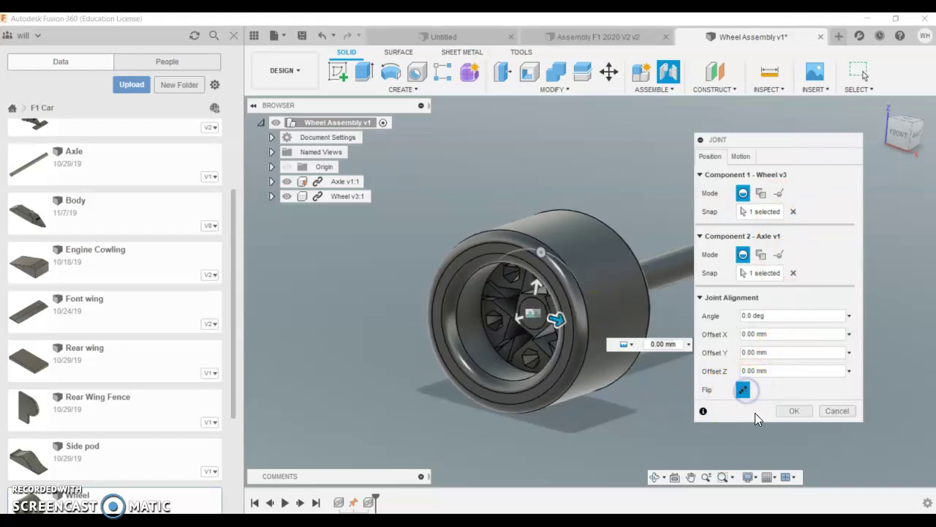
pyautogui.click(792, 411)
# Step: Insert a second Wheel part and move it along Y until it sits clear beyond the axle's free end
pyautogui.click(891, 139)
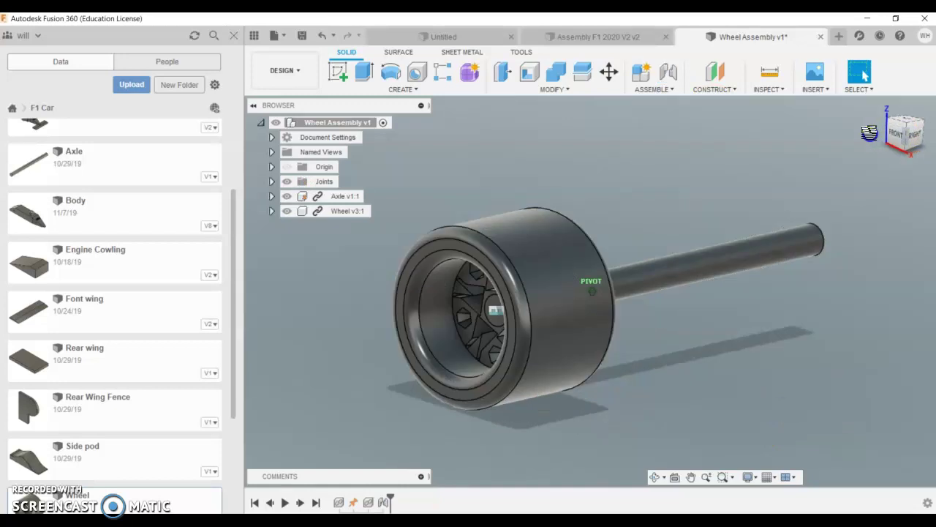
pyautogui.moveTo(827, 116)
pyautogui.mouseDown()
pyautogui.moveTo(761, 105)
pyautogui.moveTo(734, 116)
pyautogui.mouseUp()
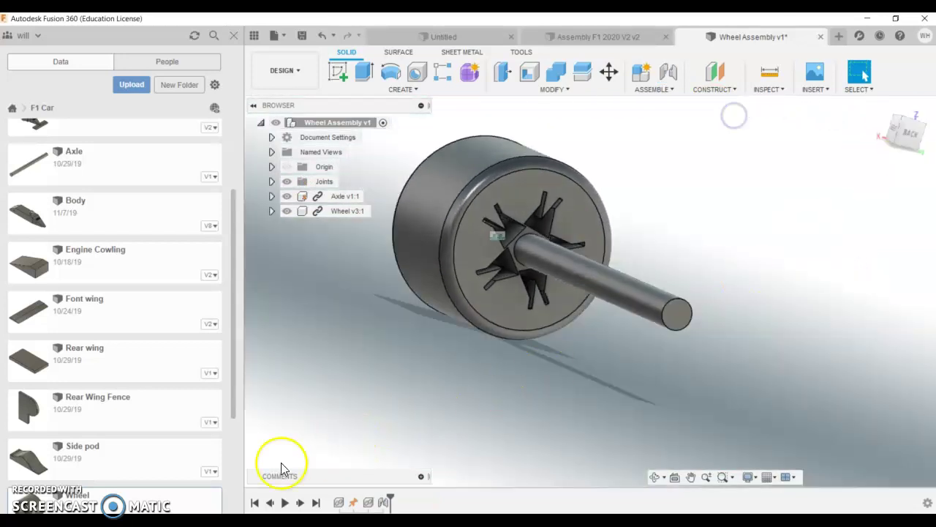
pyautogui.moveTo(159, 497); pyautogui.dragTo(692, 262)
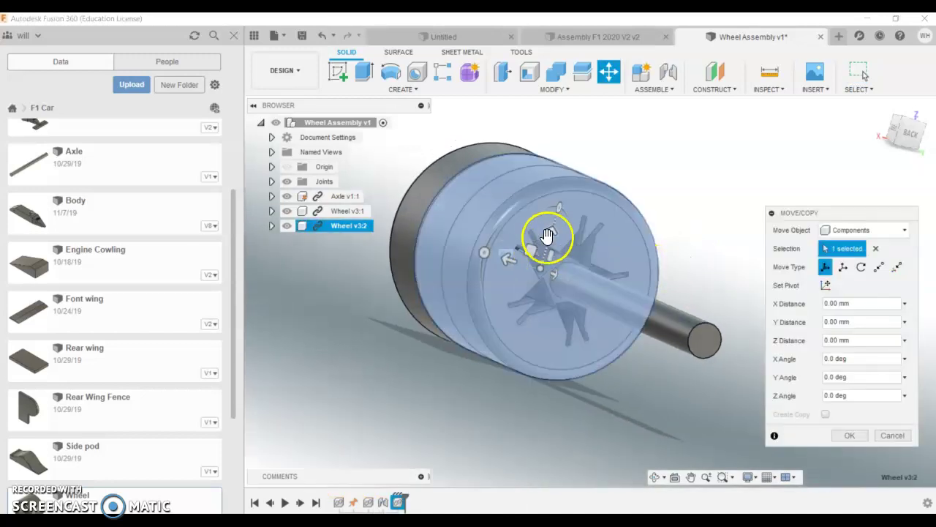
pyautogui.moveTo(554, 271); pyautogui.dragTo(876, 416)
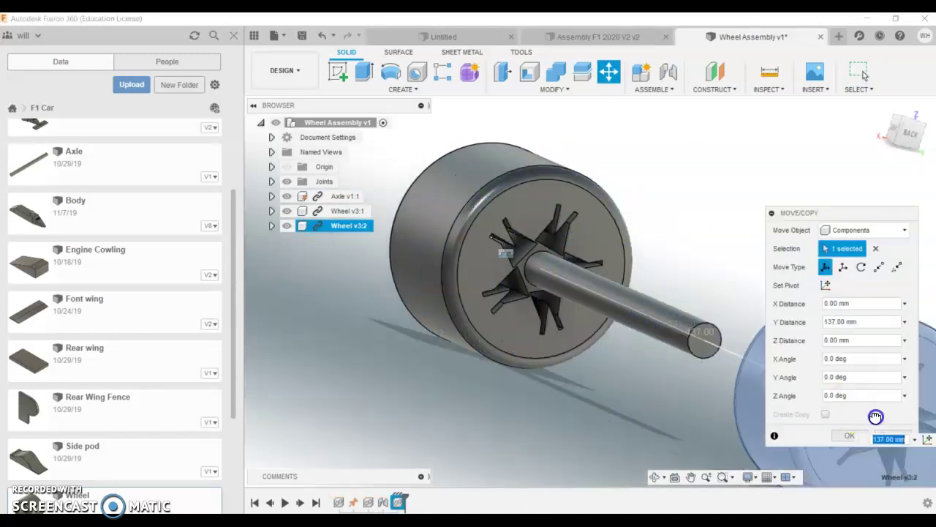
pyautogui.scroll(-6, 579, 324)
pyautogui.moveTo(671, 368); pyautogui.dragTo(711, 387)
pyautogui.click(849, 436)
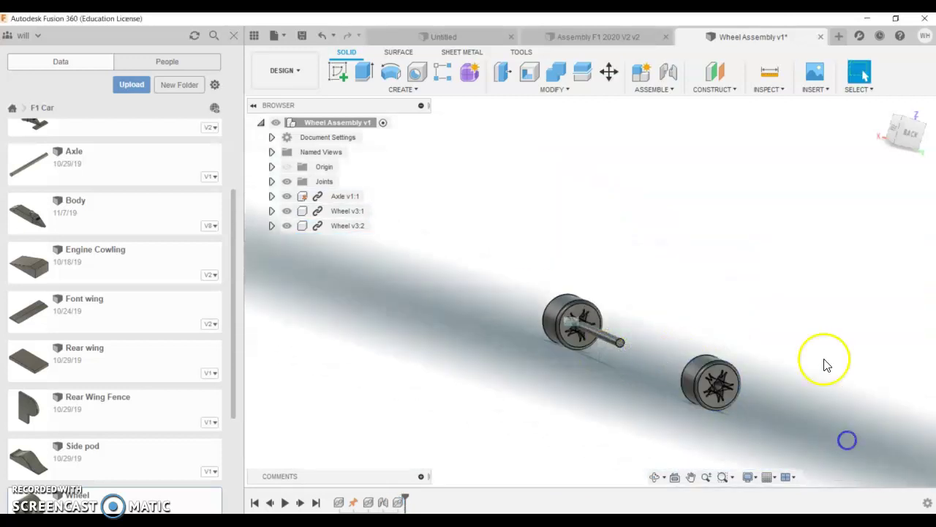
# Step: Join the second wheel's hub centre to the centre of the axle's free end, flipped so its recessed side faces outward
pyautogui.click(675, 76)
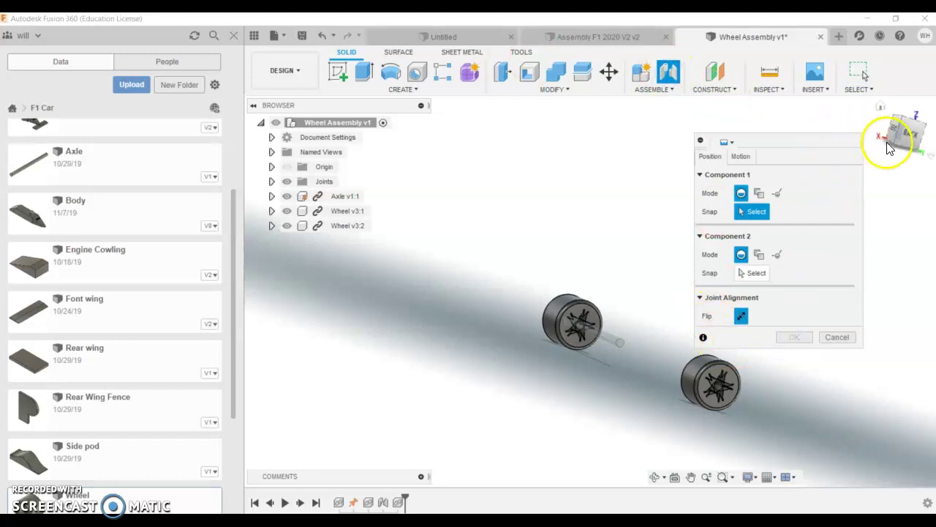
pyautogui.moveTo(904, 141); pyautogui.dragTo(111, 173)
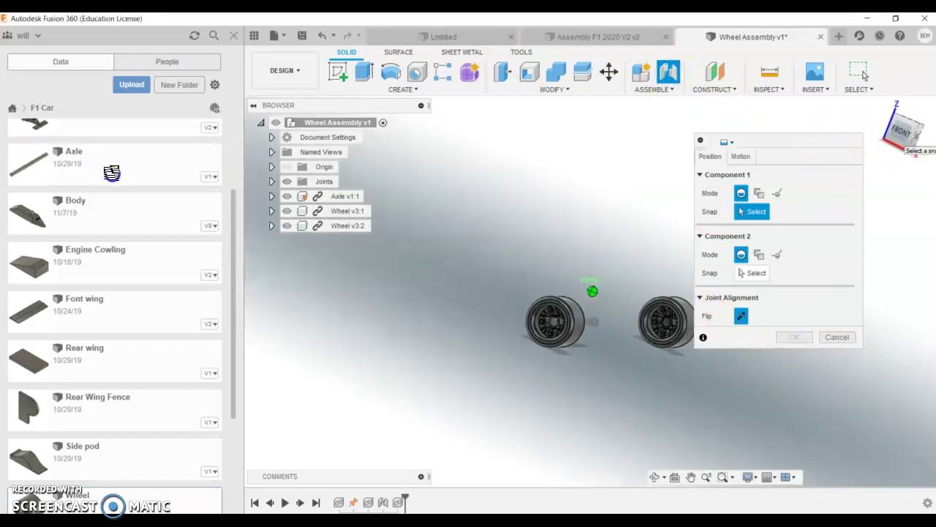
pyautogui.scroll(10, 665, 283)
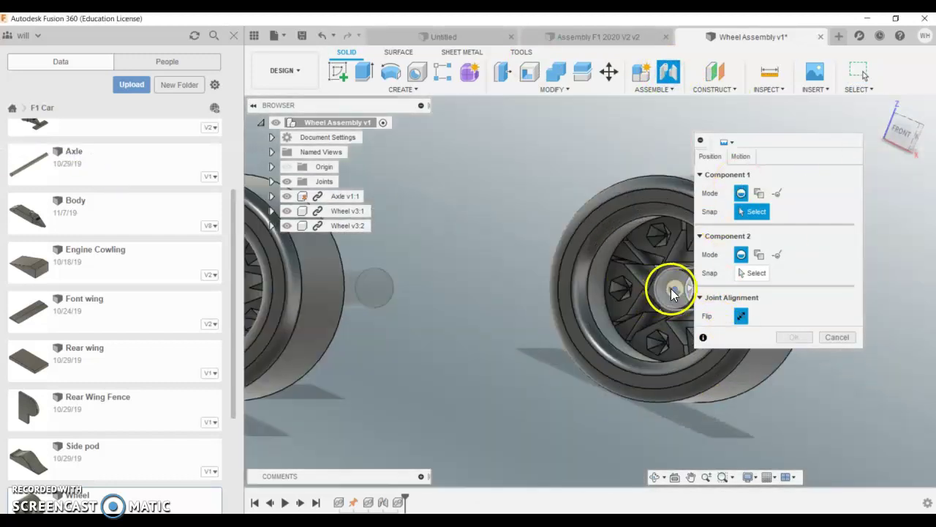
pyautogui.click(673, 291)
pyautogui.moveTo(715, 108); pyautogui.dragTo(711, 136)
pyautogui.scroll(-5, 598, 304)
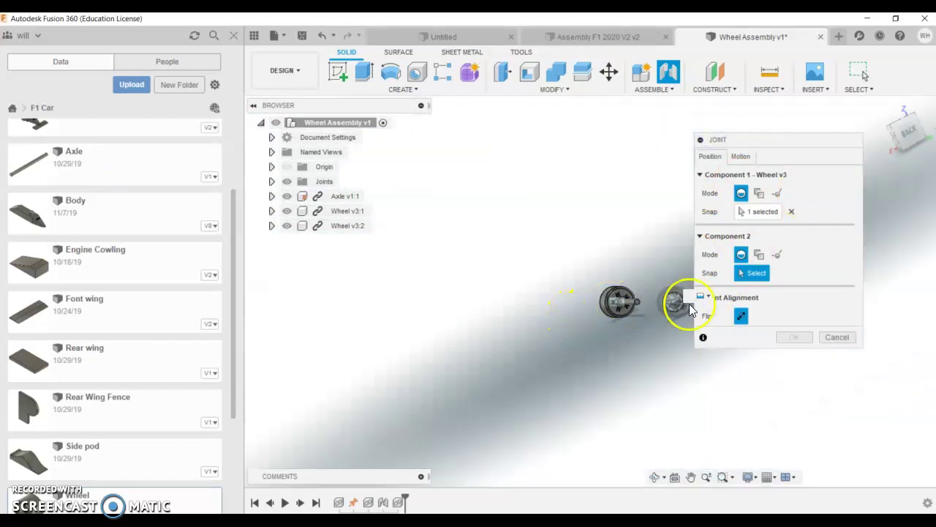
pyautogui.scroll(6, 615, 294)
pyautogui.click(573, 320)
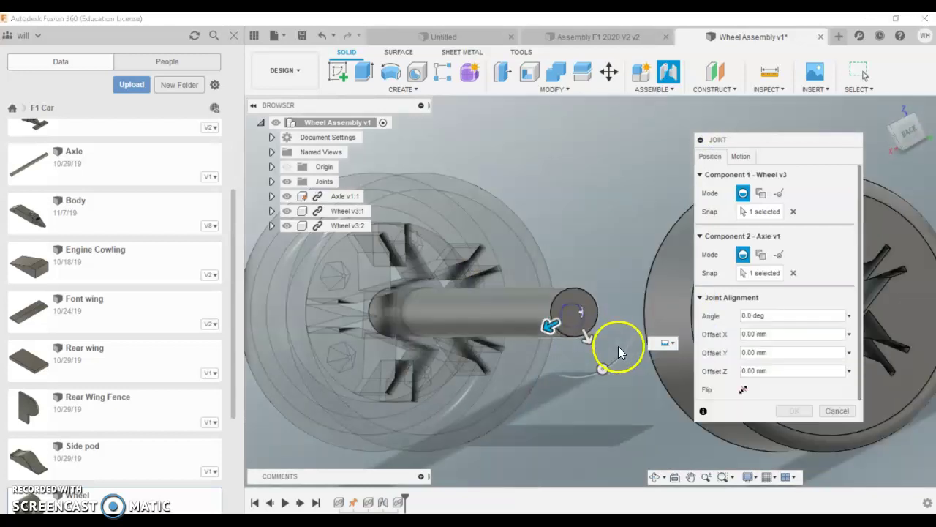
pyautogui.click(744, 390)
pyautogui.click(793, 410)
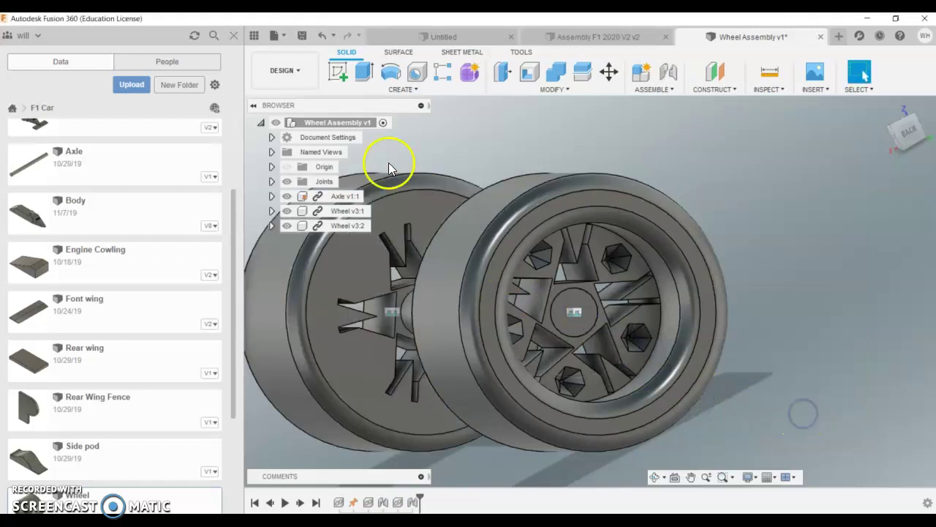
# Step: Save the wheel assembly as a new version with the description User Saved
pyautogui.click(303, 36)
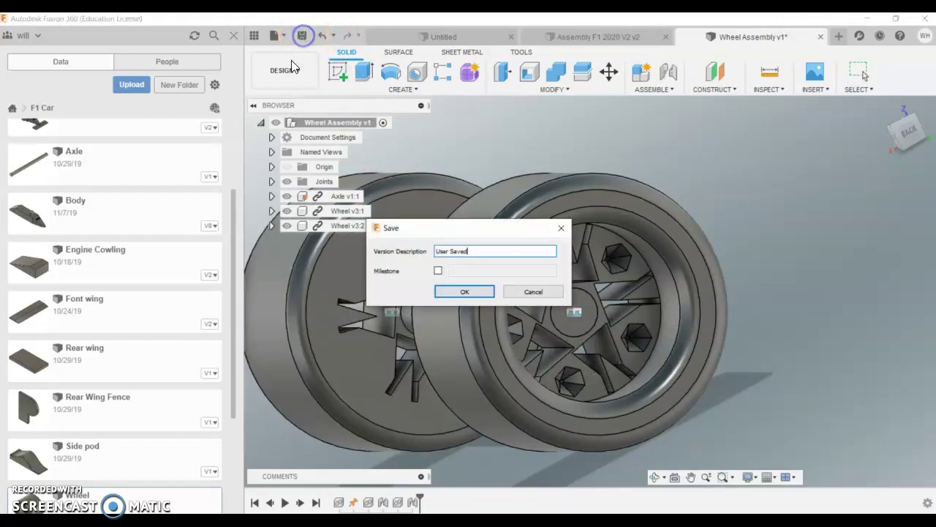
pyautogui.click(461, 292)
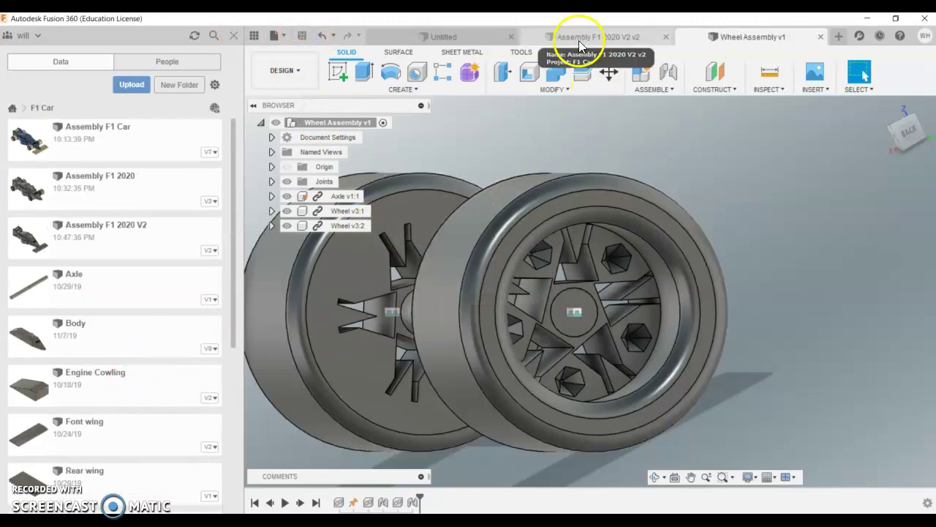
pyautogui.click(579, 38)
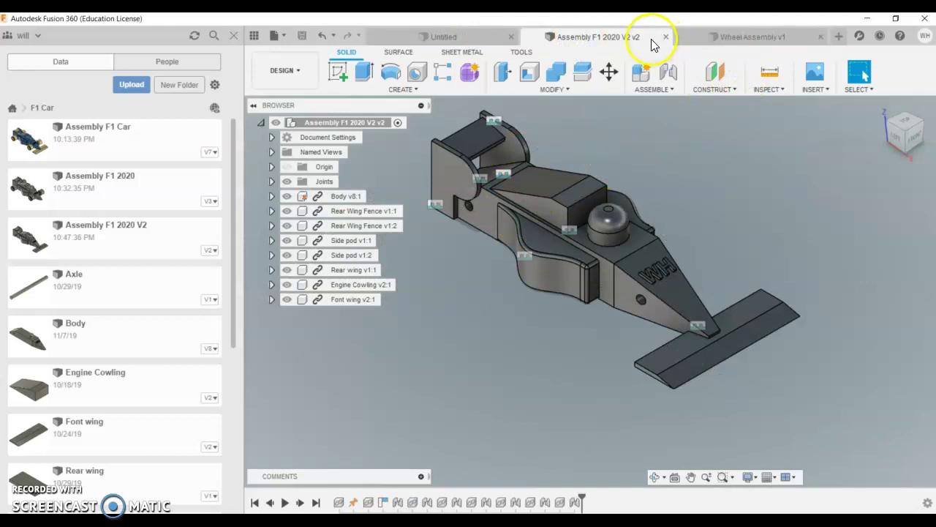
pyautogui.click(740, 37)
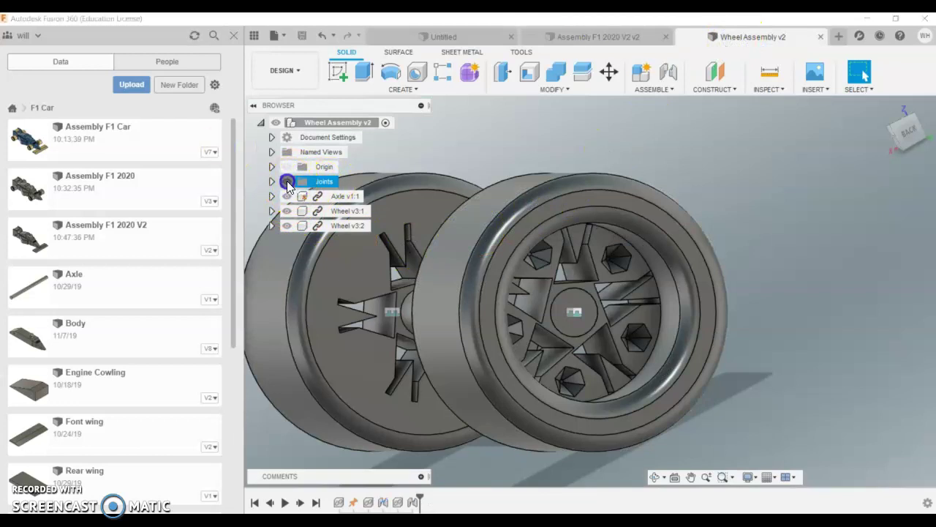
# Step: Hide the joint markers in the wheel assembly and save it again
pyautogui.click(286, 182)
pyautogui.click(287, 180)
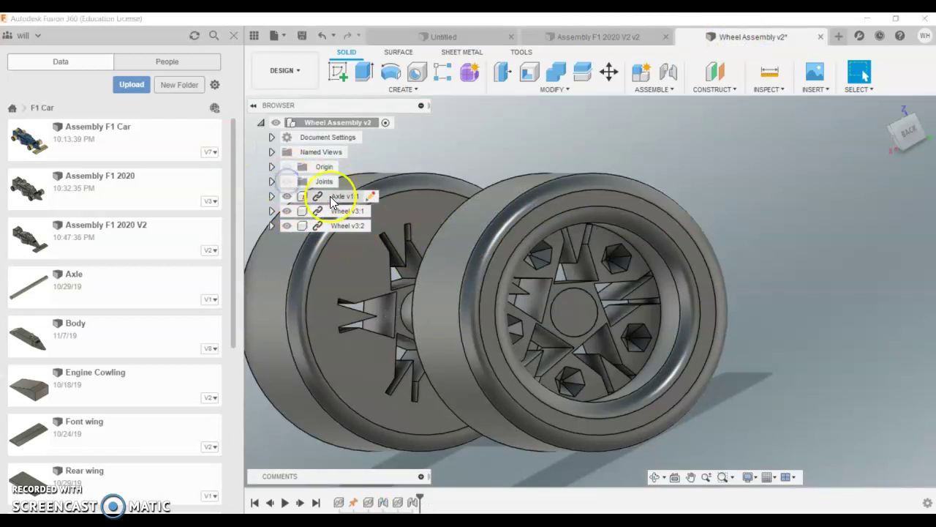
pyautogui.click(289, 181)
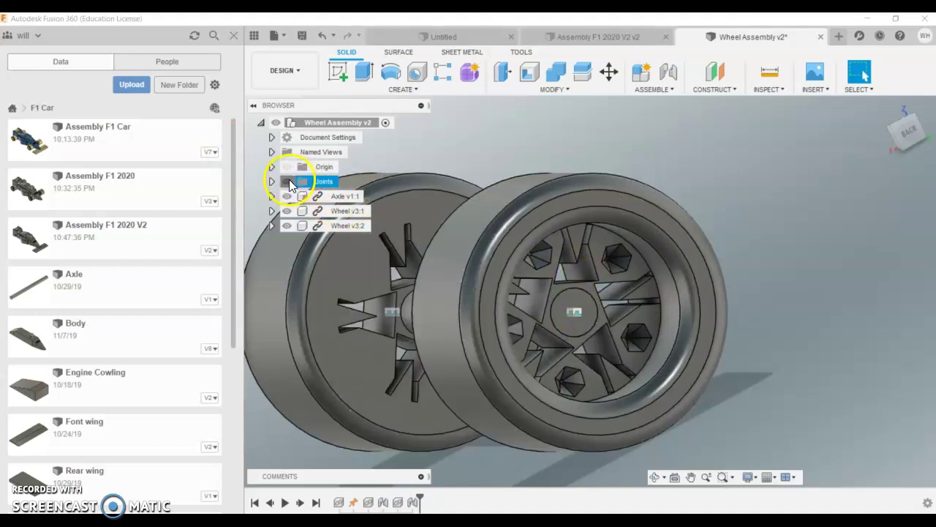
pyautogui.click(287, 181)
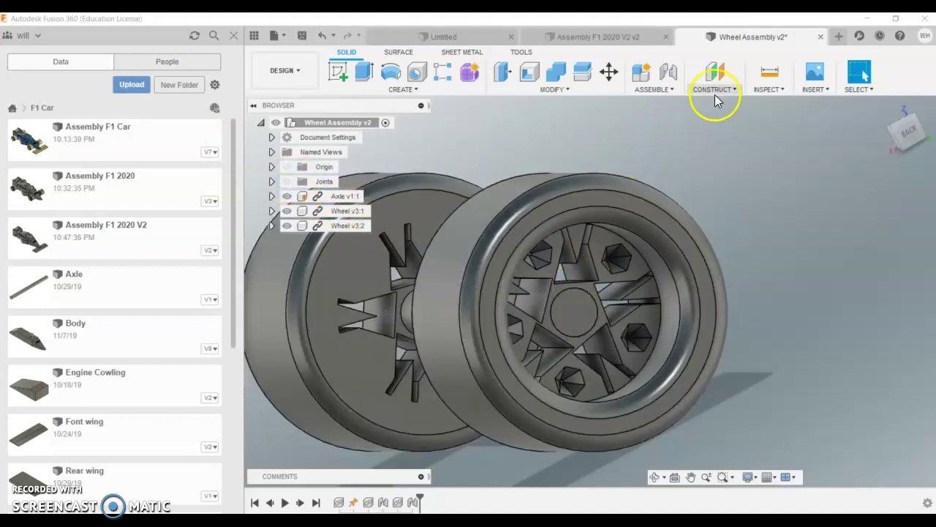
pyautogui.click(305, 41)
pyautogui.click(454, 284)
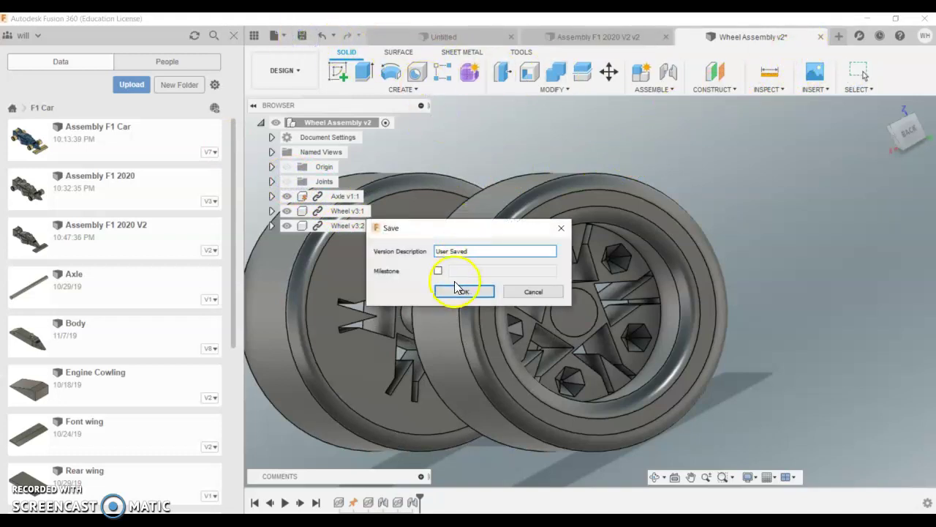
# Step: Close the Wheel Assembly document and return to Assembly F1 2020 V2
pyautogui.click(821, 41)
pyautogui.click(589, 37)
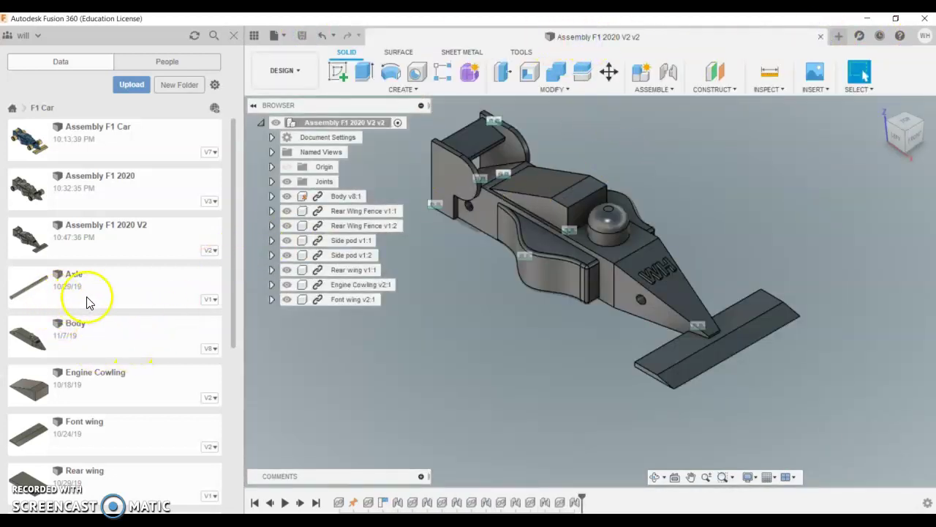
pyautogui.click(294, 181)
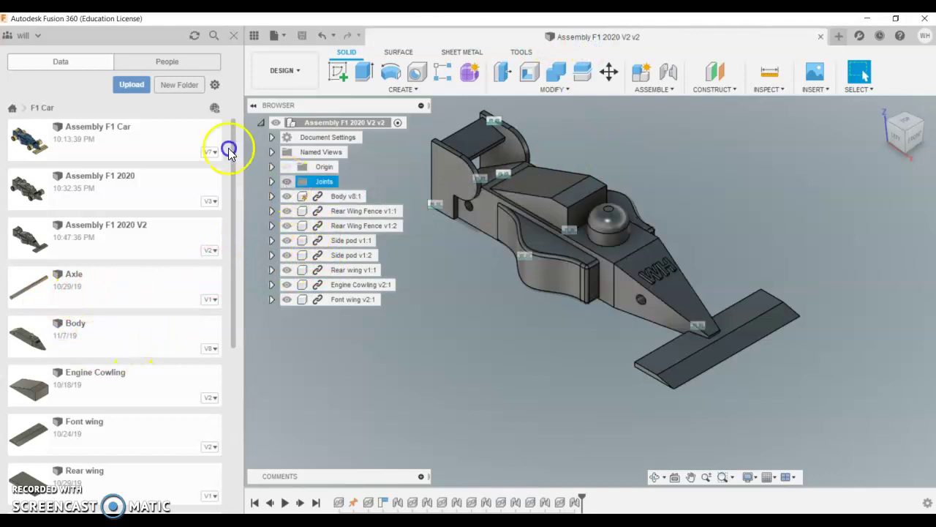
pyautogui.click(287, 181)
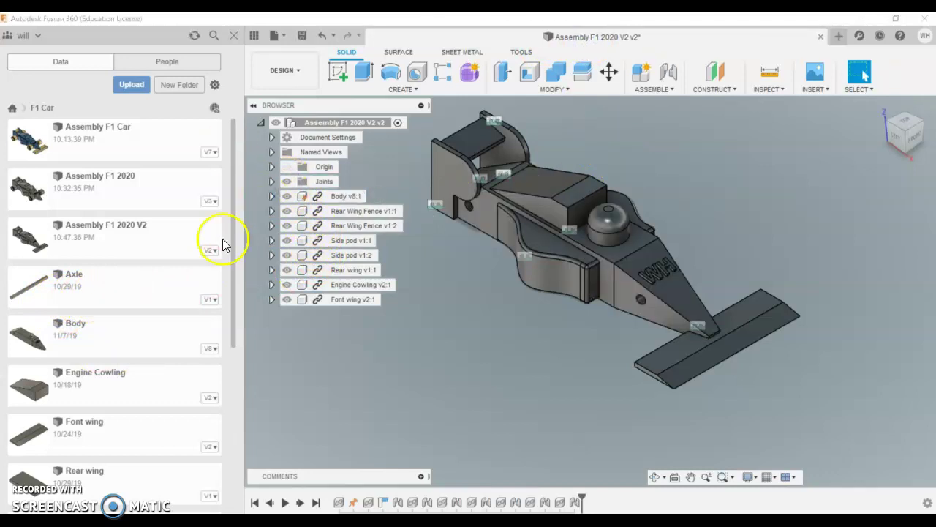
# Step: Insert the Wheel Assembly saved at 10:25:17 PM into the car assembly and place it beside the nose, near the front axle hole
pyautogui.scroll(-5, 125, 351)
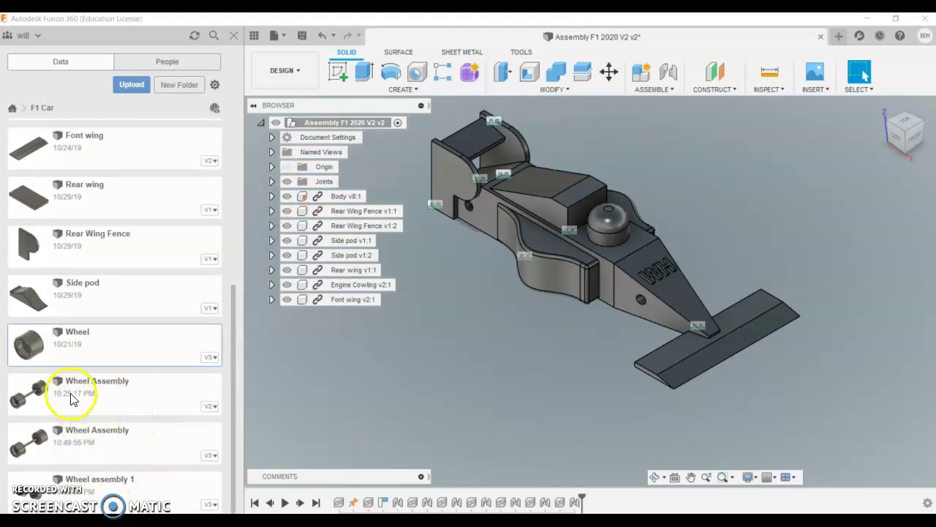
pyautogui.moveTo(79, 391); pyautogui.dragTo(595, 302)
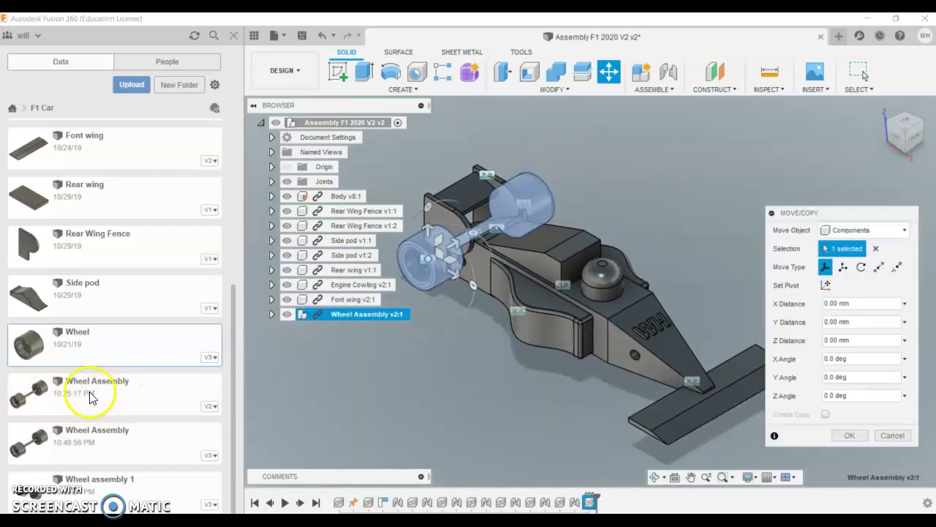
pyautogui.click(856, 438)
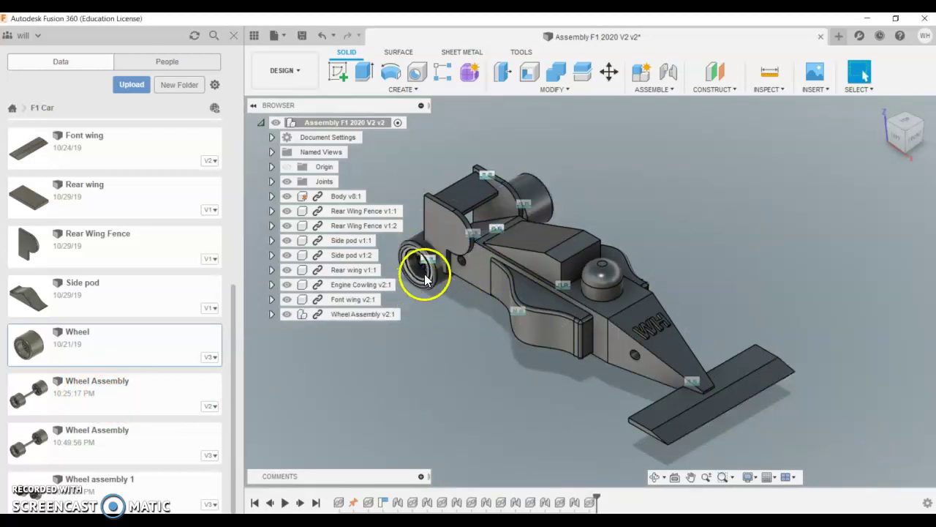
pyautogui.moveTo(491, 426); pyautogui.dragTo(534, 419)
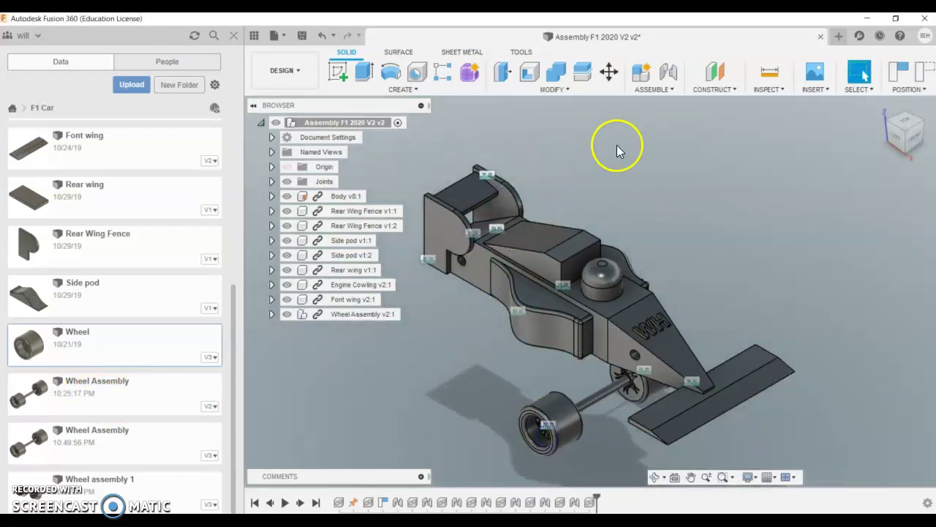
# Step: Capture the moved position and start a joint from the Wheel Assembly's axle midpoint to the centre of the body's front axle hole
pyautogui.click(672, 72)
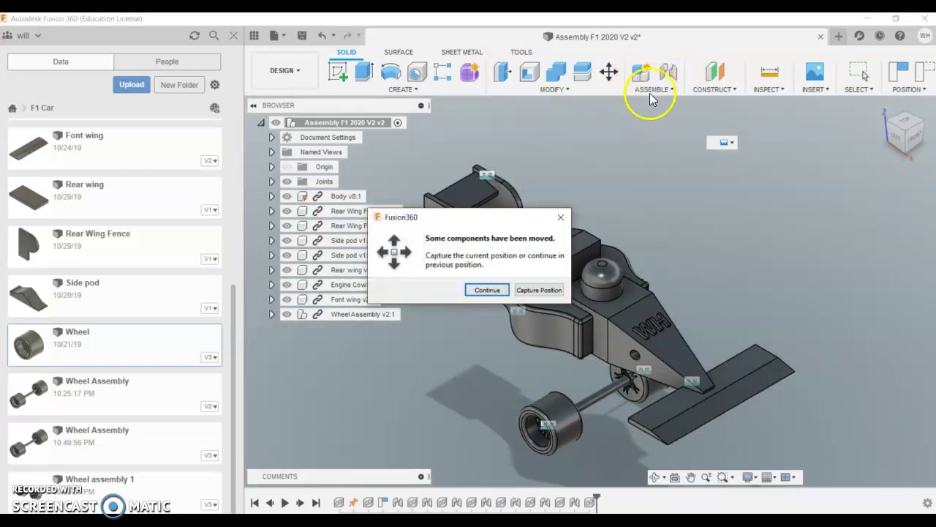
pyautogui.click(529, 291)
pyautogui.scroll(2, 600, 386)
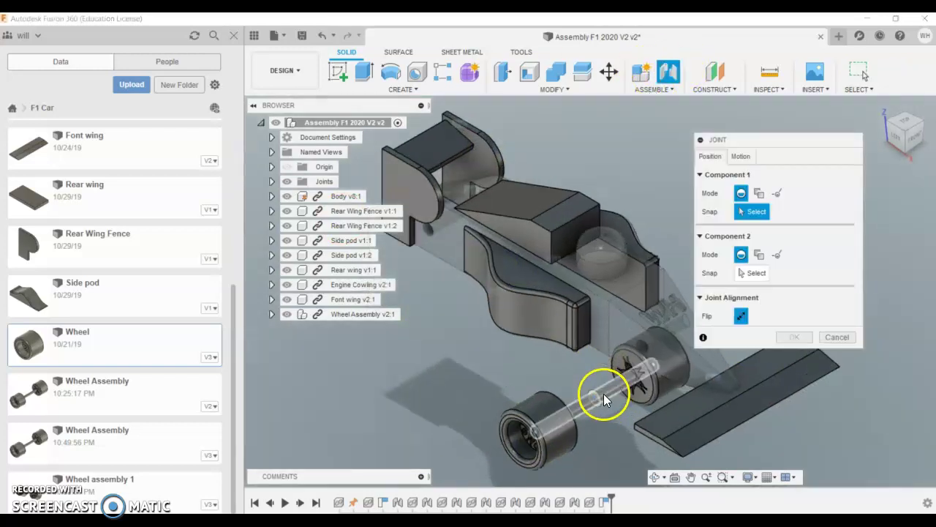
pyautogui.scroll(1, 603, 393)
pyautogui.click(596, 400)
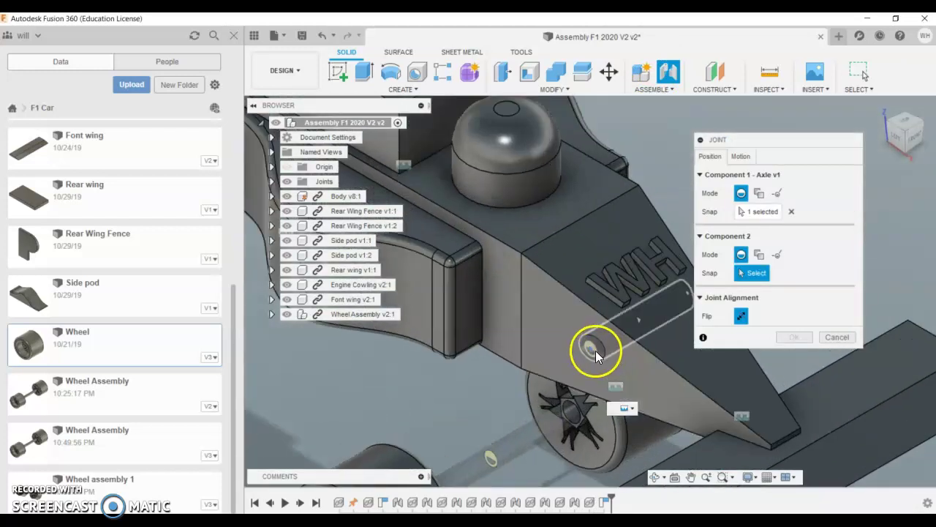
pyautogui.scroll(2, 596, 350)
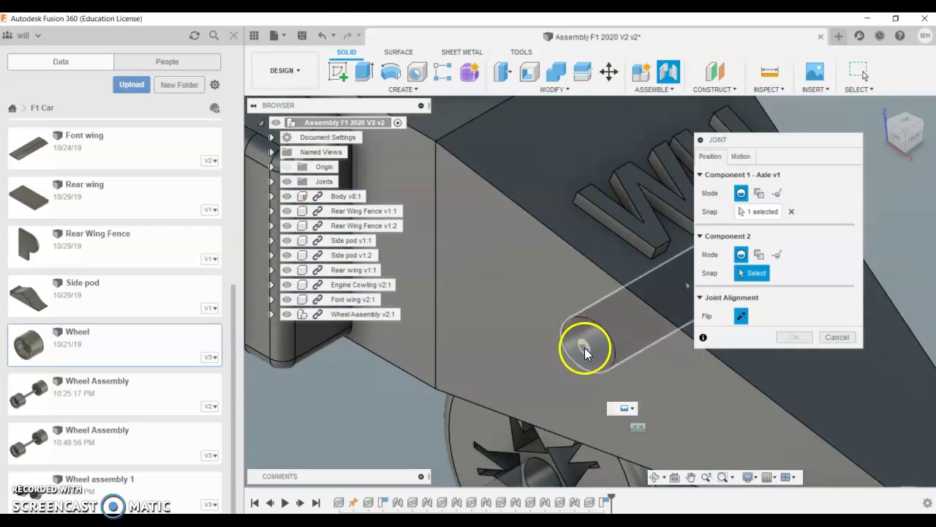
pyautogui.click(584, 348)
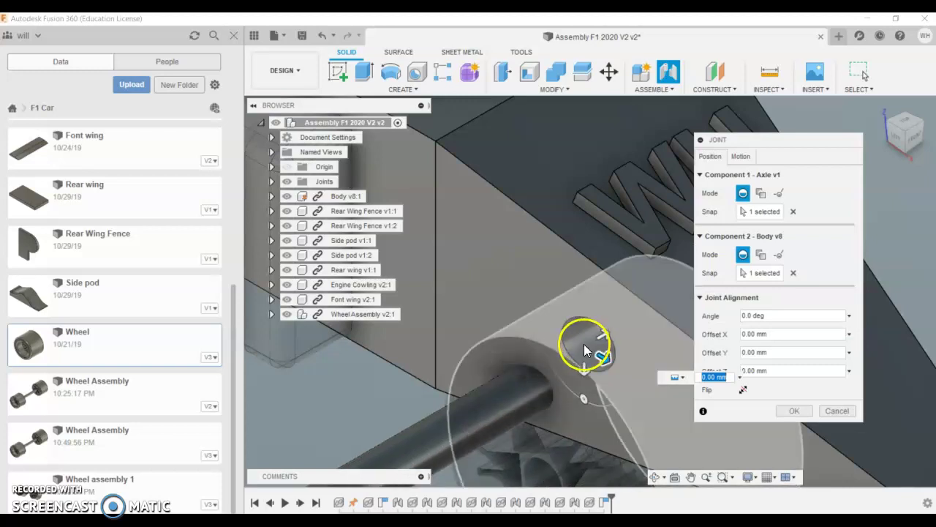
# Step: Offset the front axle joint 20 mm in Z to centre the axle across the body, and finish the joint
pyautogui.scroll(-7, 584, 351)
pyautogui.scroll(1, 583, 367)
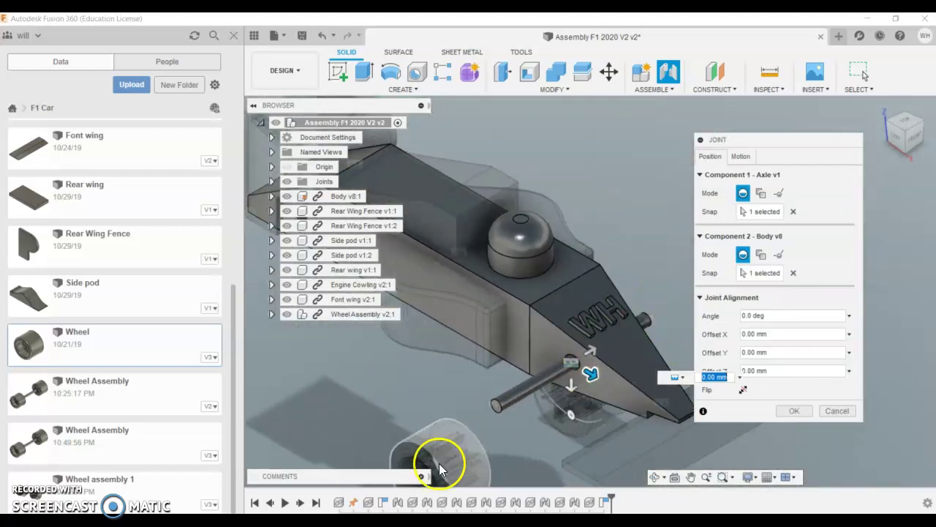
pyautogui.click(912, 146)
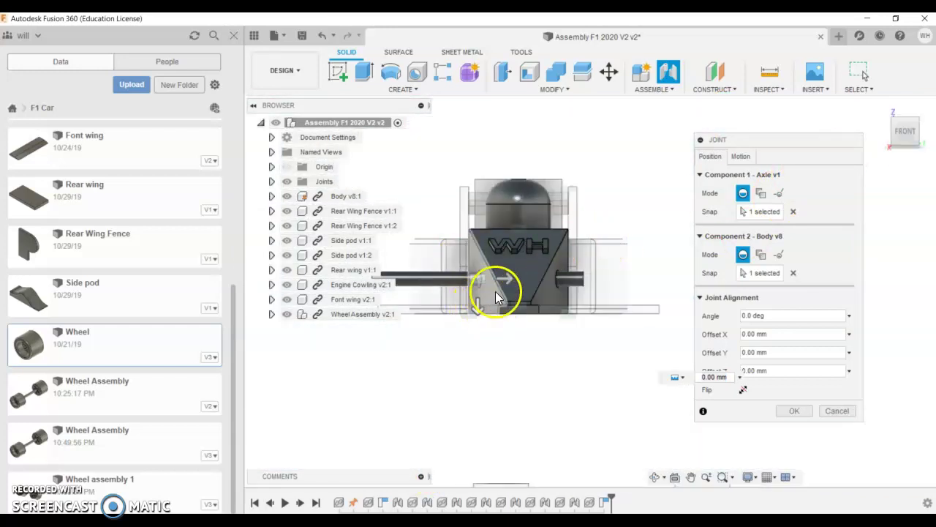
pyautogui.moveTo(488, 284); pyautogui.dragTo(550, 276)
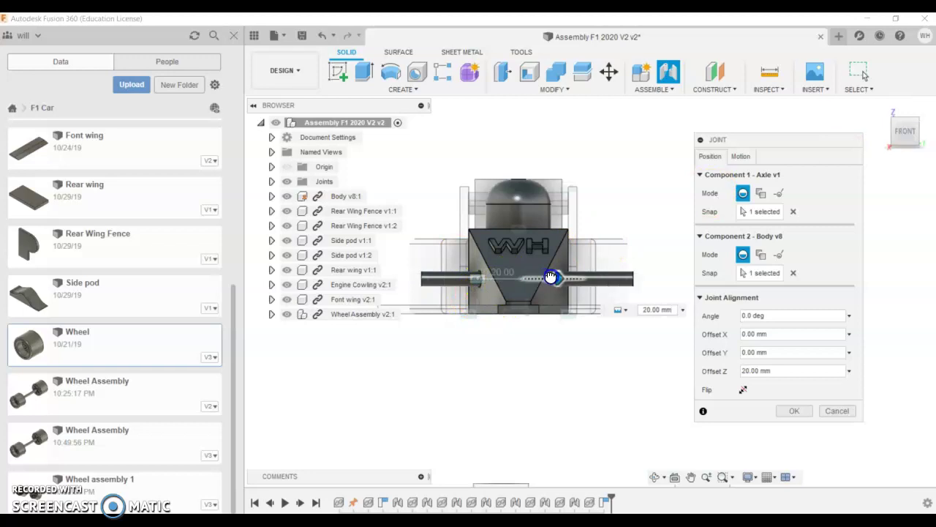
pyautogui.click(638, 309)
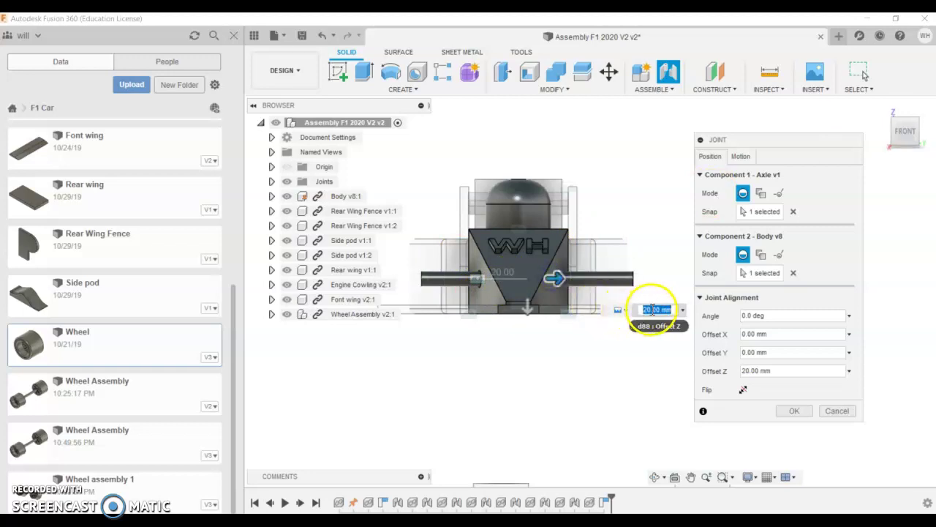
pyautogui.press('Return')
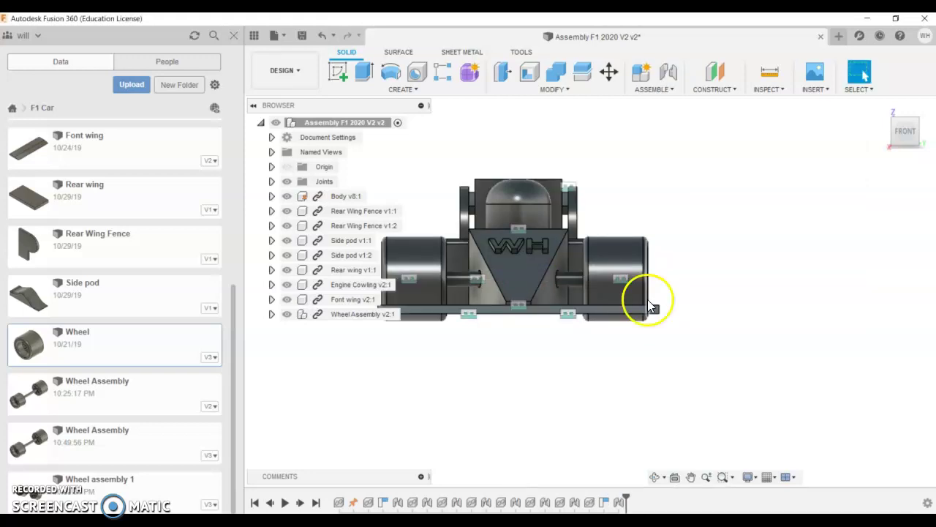
# Step: Insert a second Wheel Assembly, saved at 10:25:17 PM, and place it beside the body near the rear axle hole
pyautogui.moveTo(903, 139); pyautogui.dragTo(217, 324)
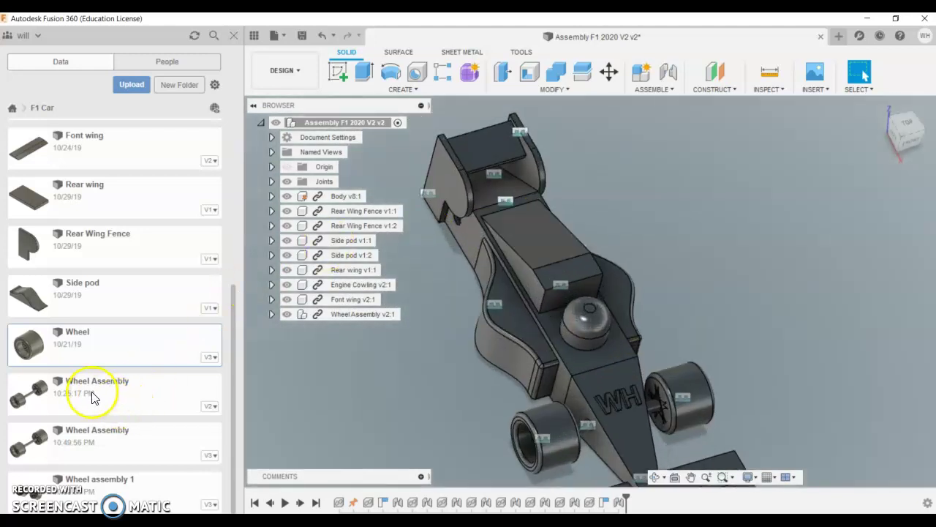
pyautogui.moveTo(92, 397); pyautogui.dragTo(418, 246)
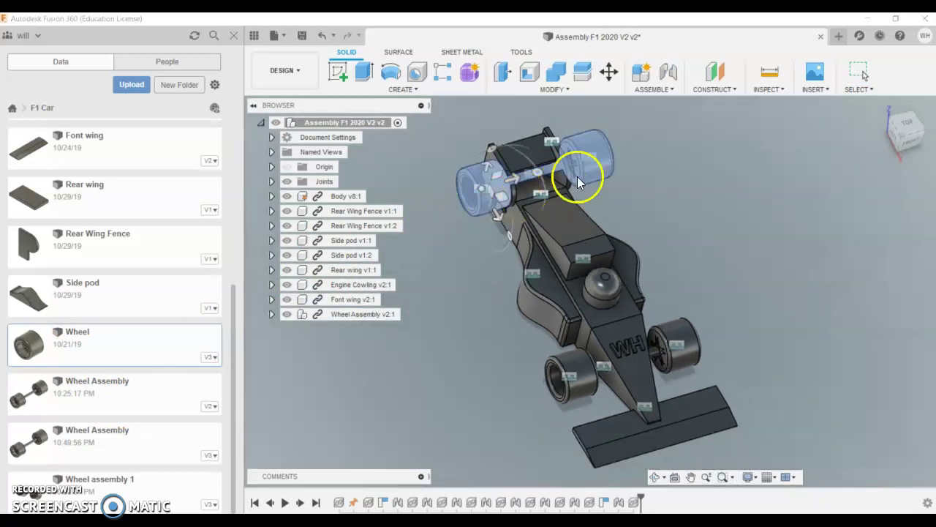
pyautogui.click(849, 435)
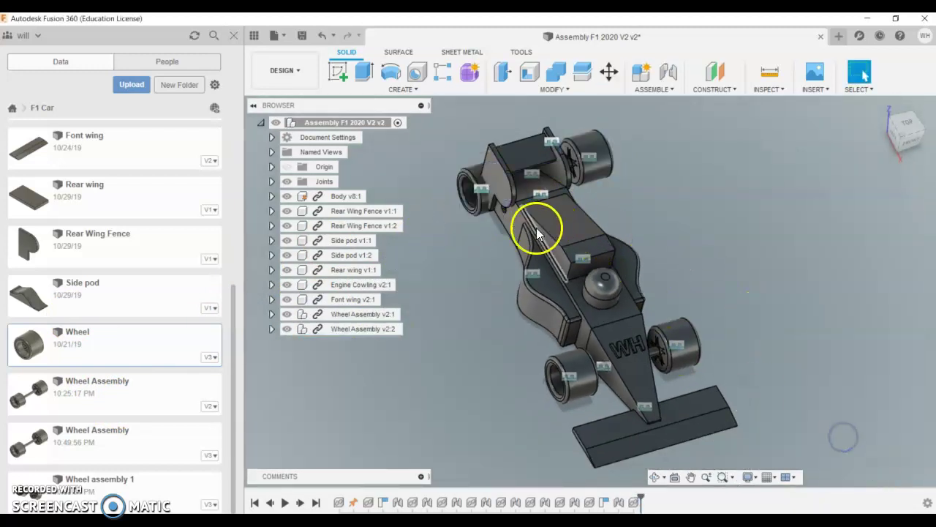
pyautogui.moveTo(481, 198); pyautogui.dragTo(428, 297)
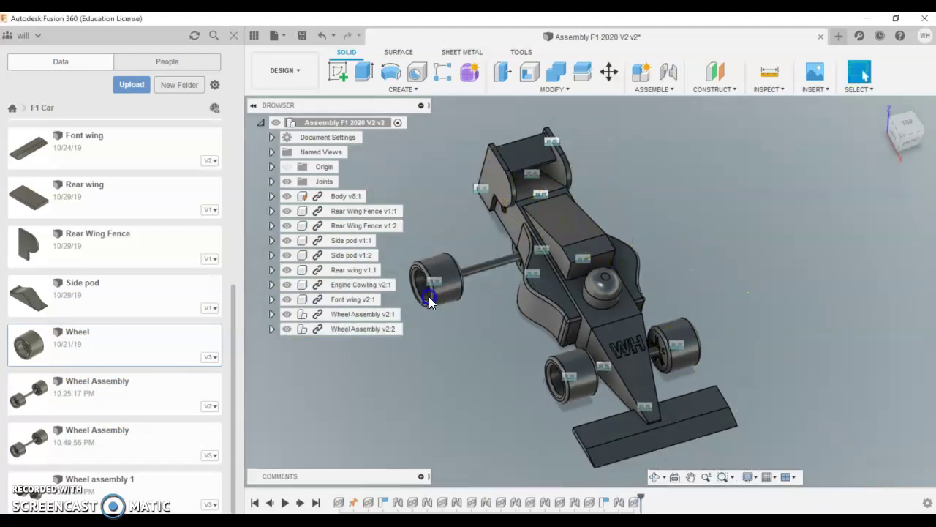
# Step: Capture the position and start a joint from the second assembly's axle midpoint to the centre of the body's rear axle hole
pyautogui.click(668, 73)
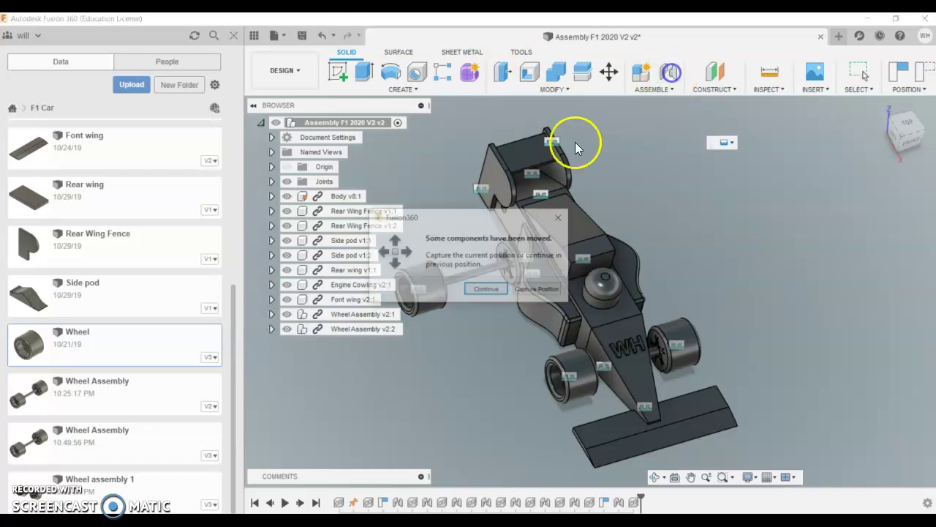
pyautogui.click(538, 290)
pyautogui.click(473, 274)
pyautogui.scroll(5, 473, 273)
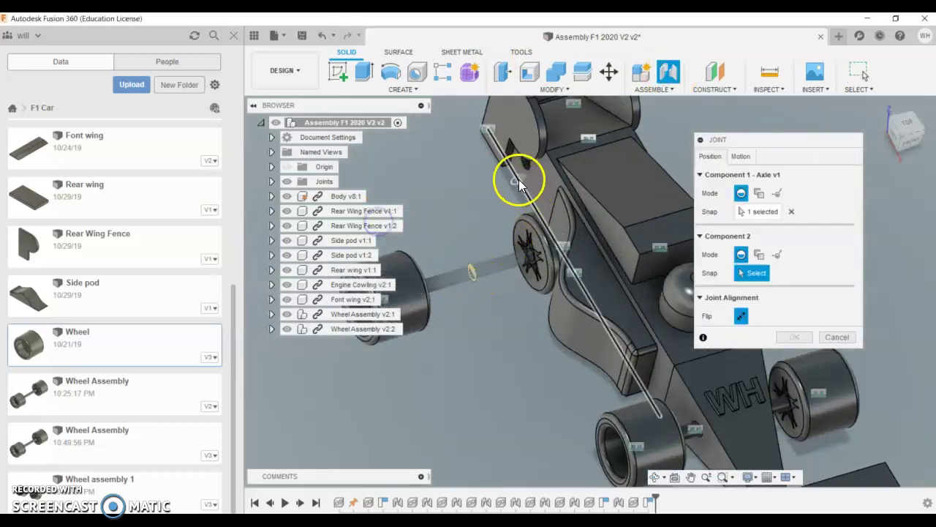
pyautogui.scroll(3, 519, 179)
pyautogui.click(536, 150)
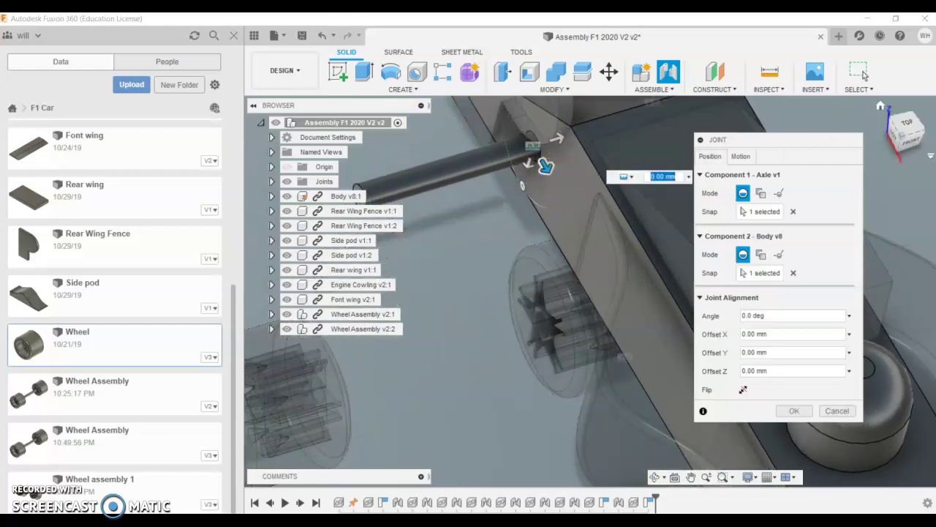
# Step: Offset the rear axle joint 20 mm in Z so the axle sits centrally in the body, and finish the joint
pyautogui.click(907, 128)
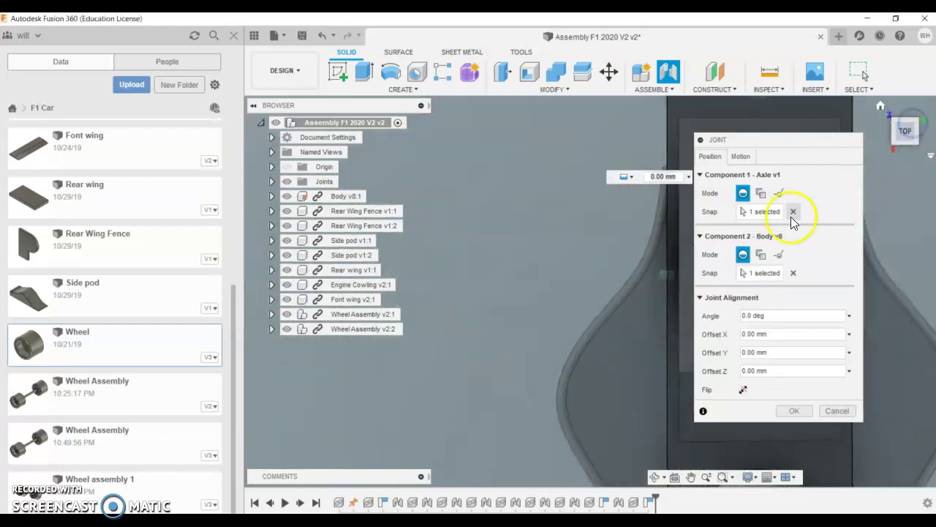
pyautogui.scroll(-5, 620, 248)
pyautogui.scroll(-3, 606, 334)
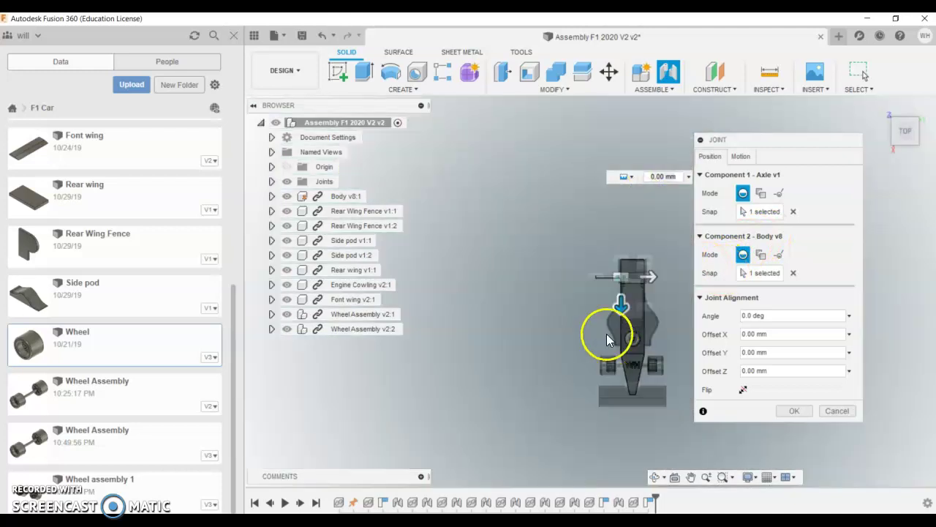
pyautogui.scroll(5, 636, 278)
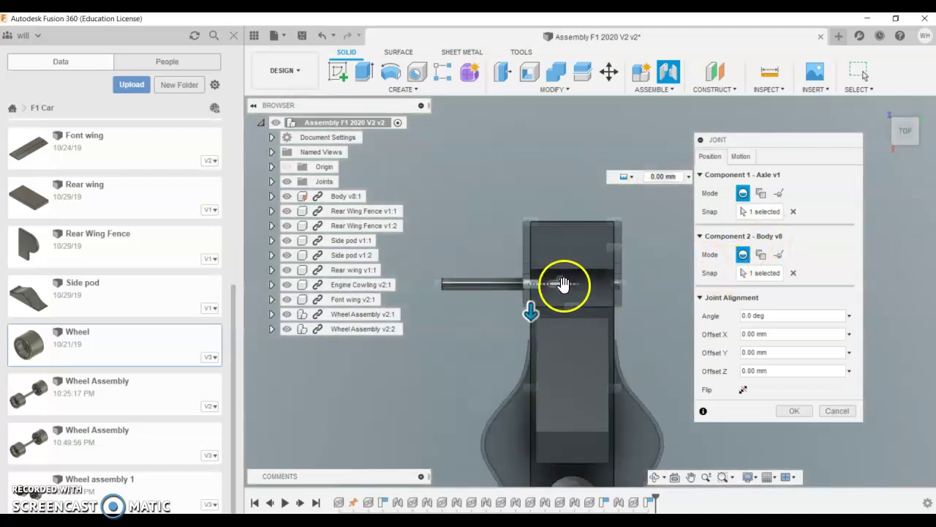
pyautogui.moveTo(575, 285); pyautogui.dragTo(603, 289)
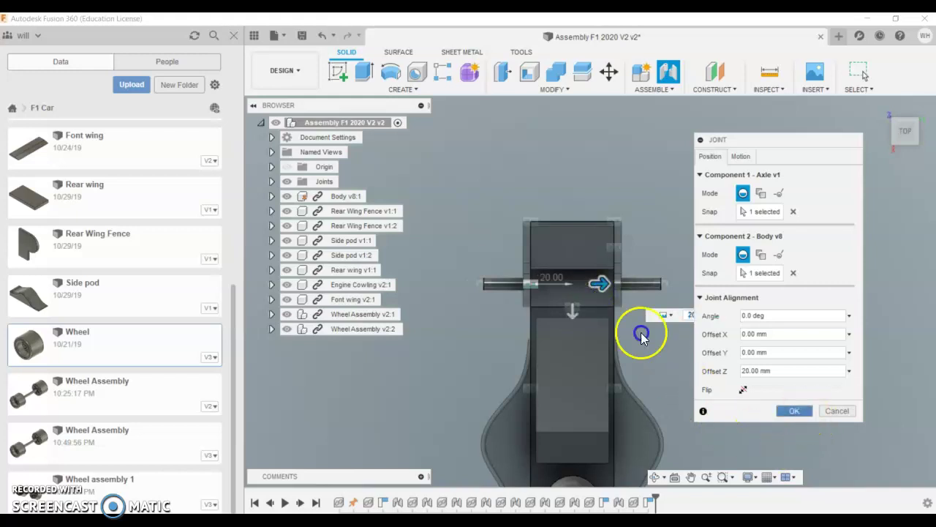
pyautogui.click(791, 412)
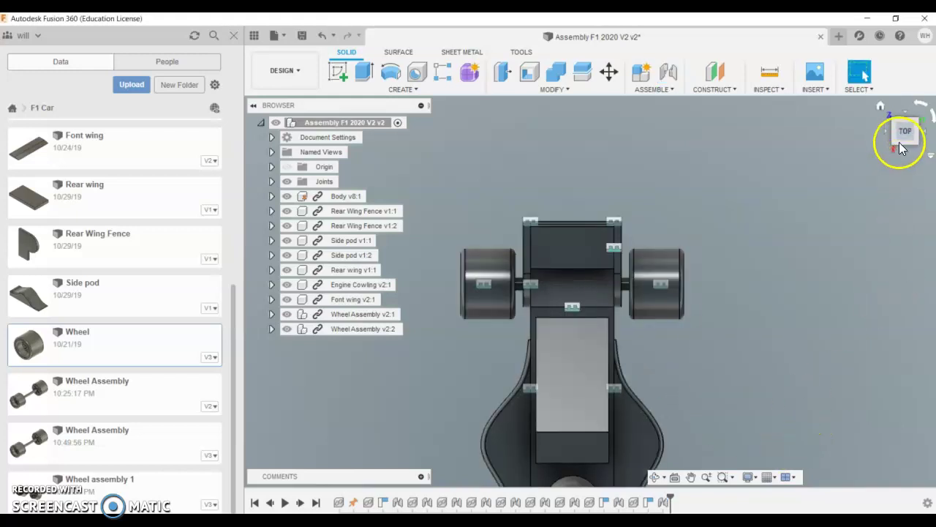
# Step: Hide the car assembly's joint markers and save a new version with the description User Saved
pyautogui.moveTo(910, 140)
pyautogui.mouseDown()
pyautogui.moveTo(915, 89)
pyautogui.moveTo(933, 81)
pyautogui.moveTo(12, 83)
pyautogui.mouseUp()
pyautogui.scroll(-3, 615, 311)
pyautogui.moveTo(673, 360); pyautogui.dragTo(775, 344)
pyautogui.click(884, 111)
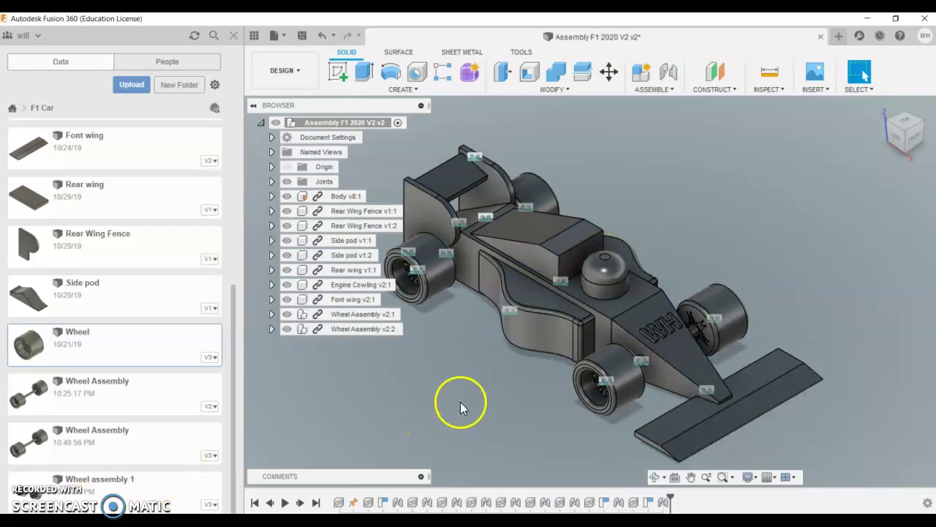
pyautogui.click(287, 181)
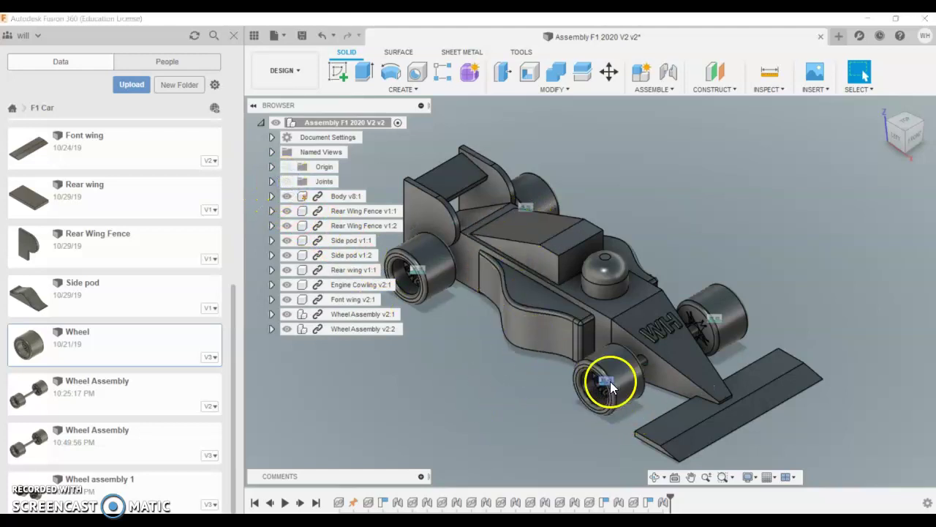
pyautogui.moveTo(611, 381); pyautogui.dragTo(610, 371)
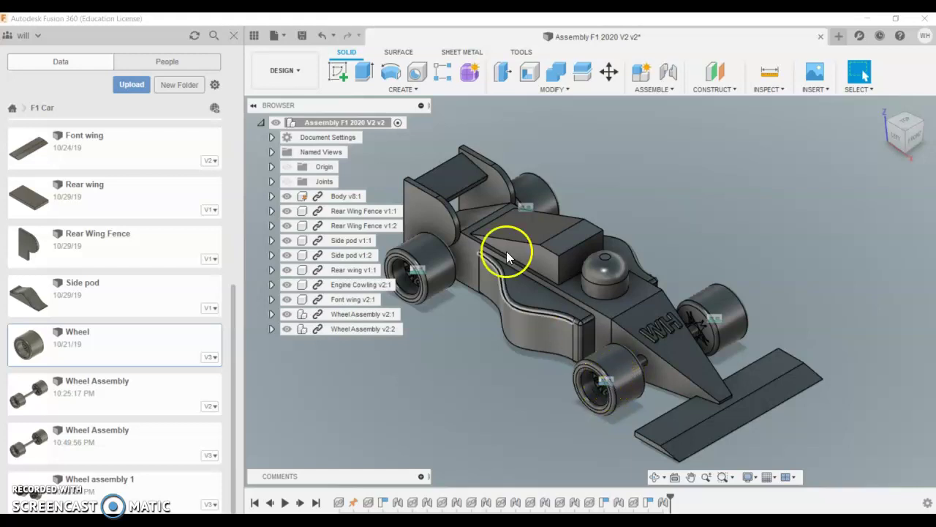
pyautogui.click(301, 35)
pyautogui.click(473, 285)
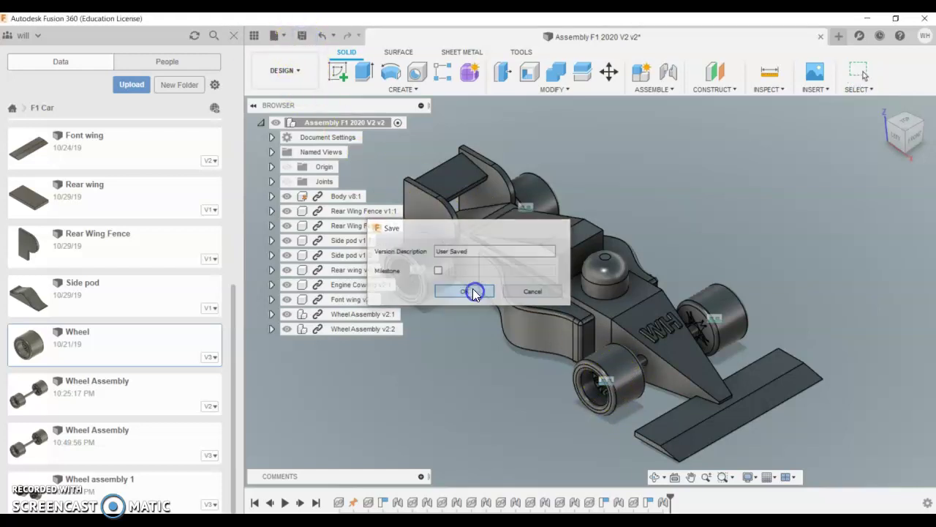
pyautogui.click(117, 396)
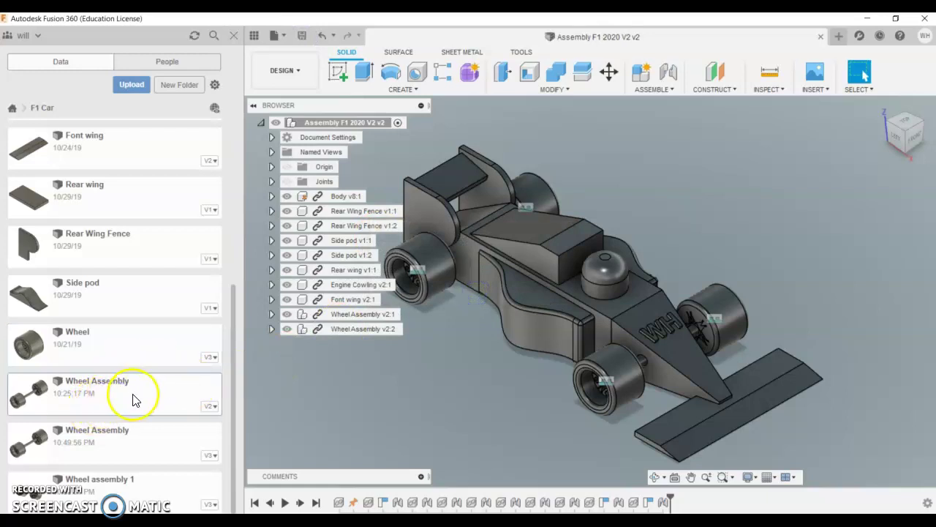
pyautogui.rightClick(621, 375)
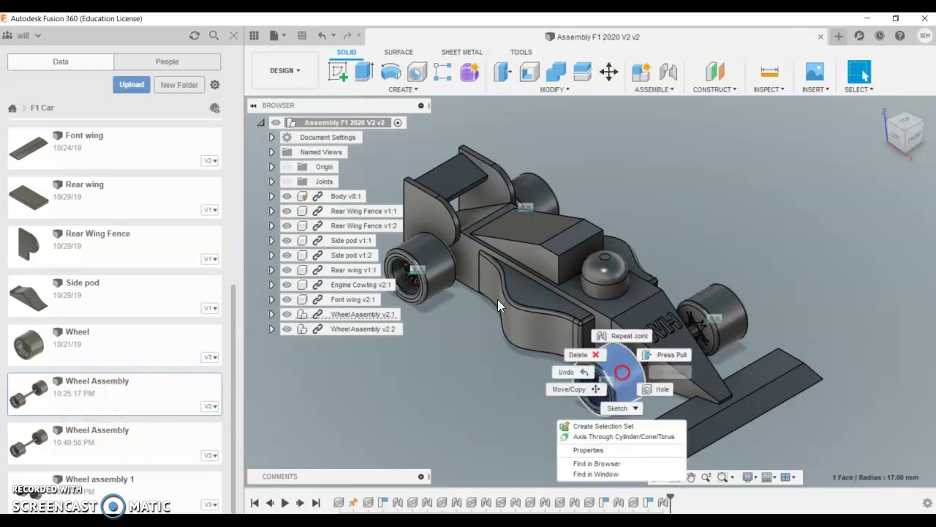
pyautogui.click(346, 319)
pyautogui.rightClick(348, 316)
pyautogui.click(347, 315)
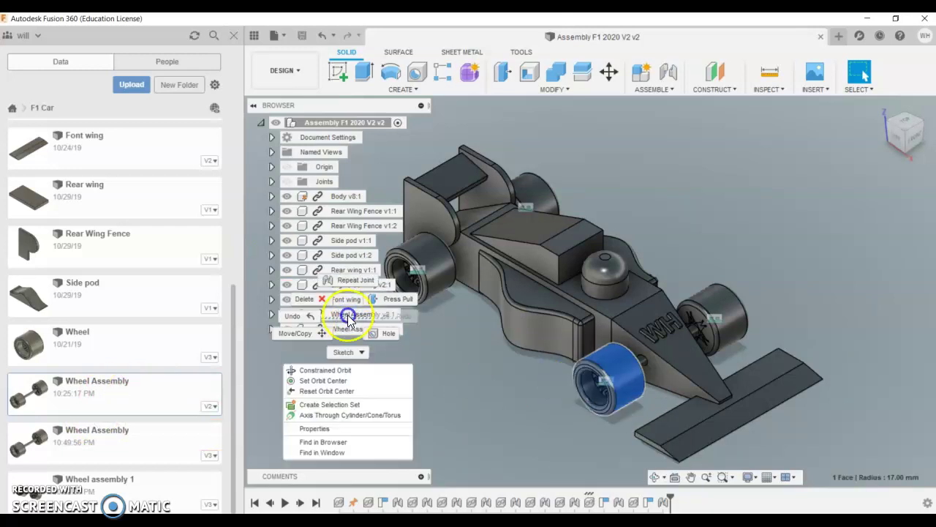
pyautogui.click(341, 314)
pyautogui.rightClick(340, 314)
pyautogui.rightClick(340, 313)
# Step: Edit the front Wheel Assembly in place to hide its joint markers, and return to the full car assembly
pyautogui.click(335, 315)
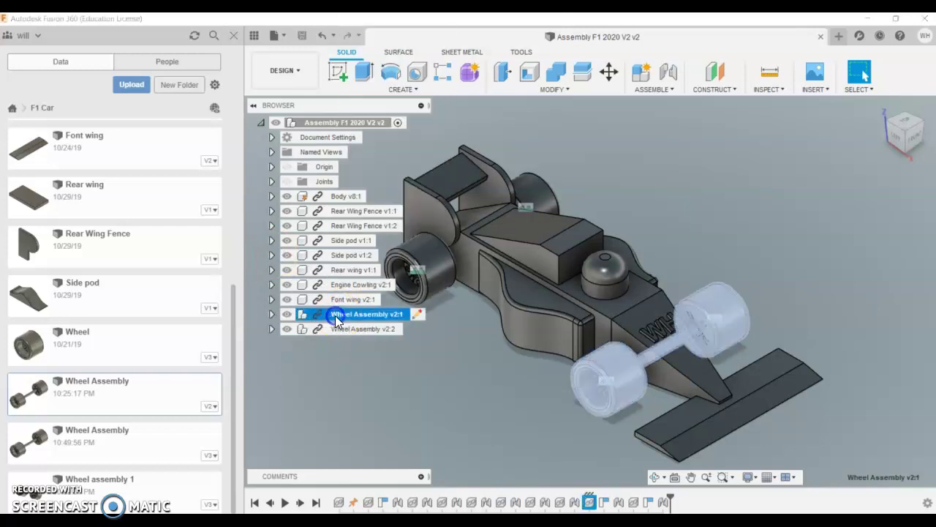
pyautogui.rightClick(335, 315)
pyautogui.click(337, 315)
pyautogui.click(419, 312)
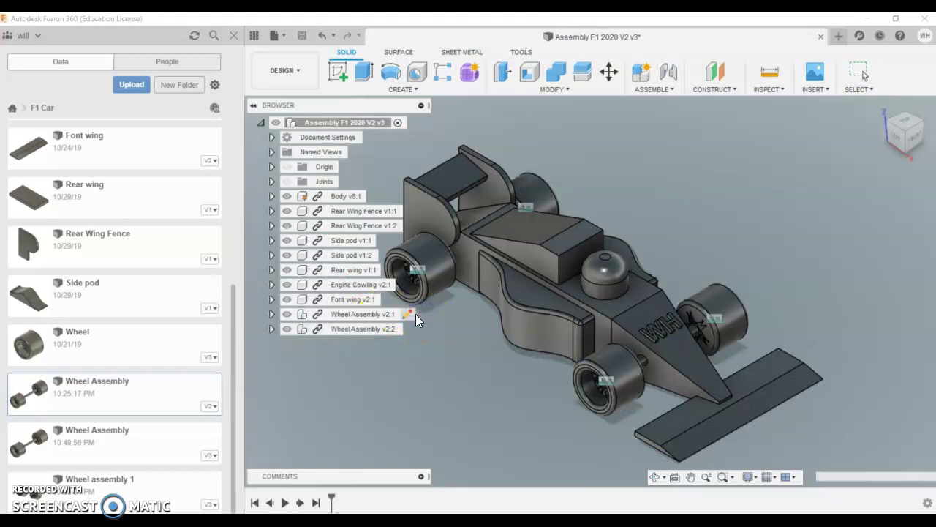
pyautogui.doubleClick(275, 314)
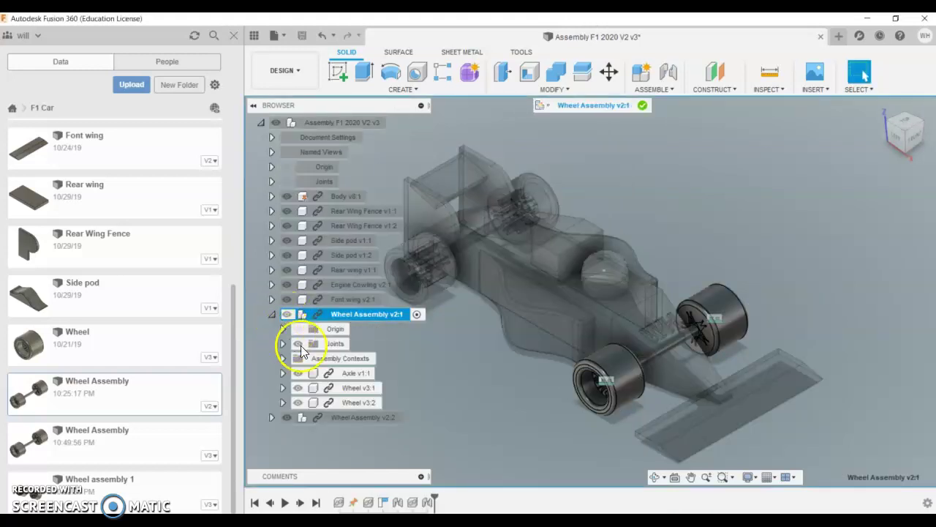
pyautogui.click(299, 343)
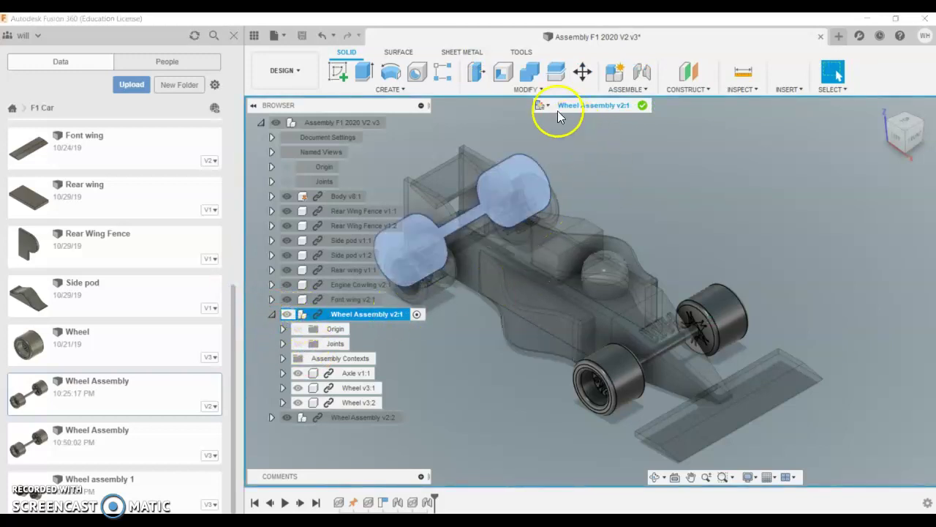
pyautogui.click(643, 105)
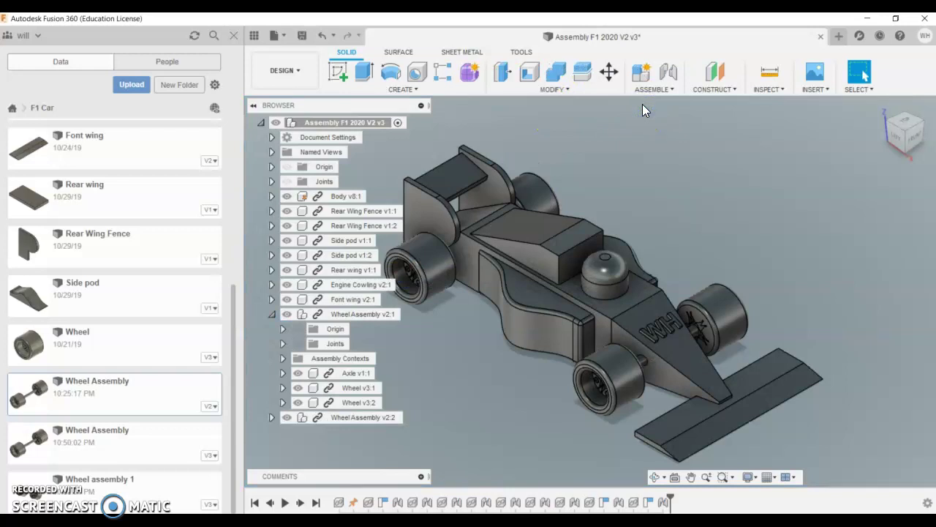
pyautogui.click(276, 315)
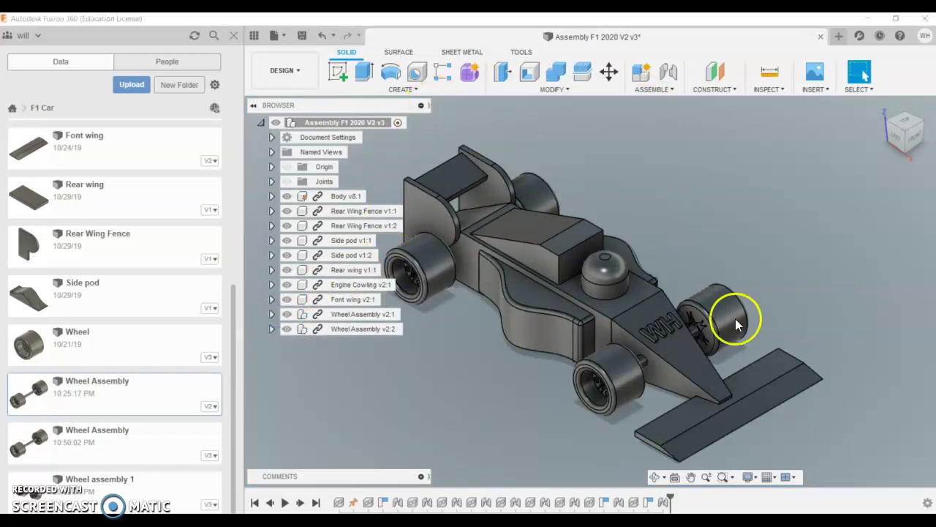
# Step: Switch the camera to Perspective and return the car to the home view
pyautogui.scroll(-1, 665, 367)
pyautogui.keyDown('shift'); pyautogui.moveTo(666, 373); pyautogui.dragTo(616, 364, button='middle'); pyautogui.keyUp('shift')
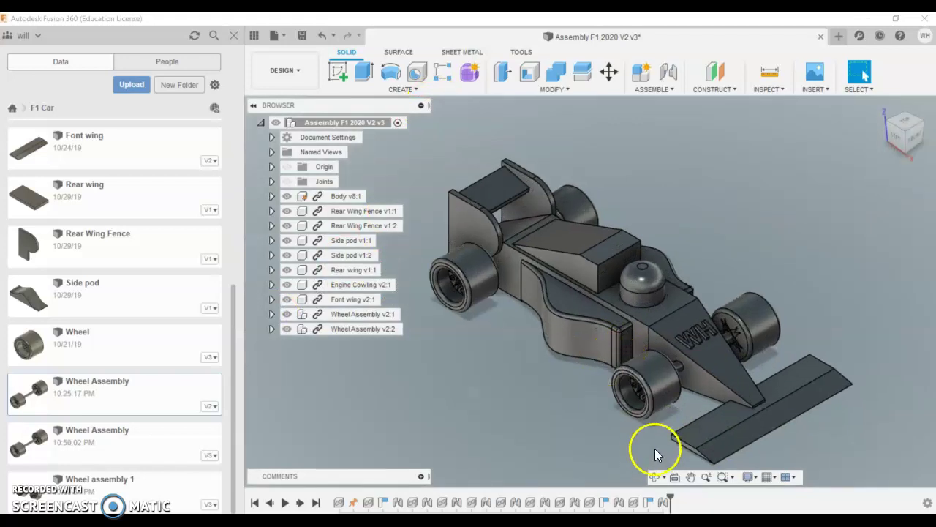
pyautogui.click(750, 477)
pyautogui.moveTo(772, 438)
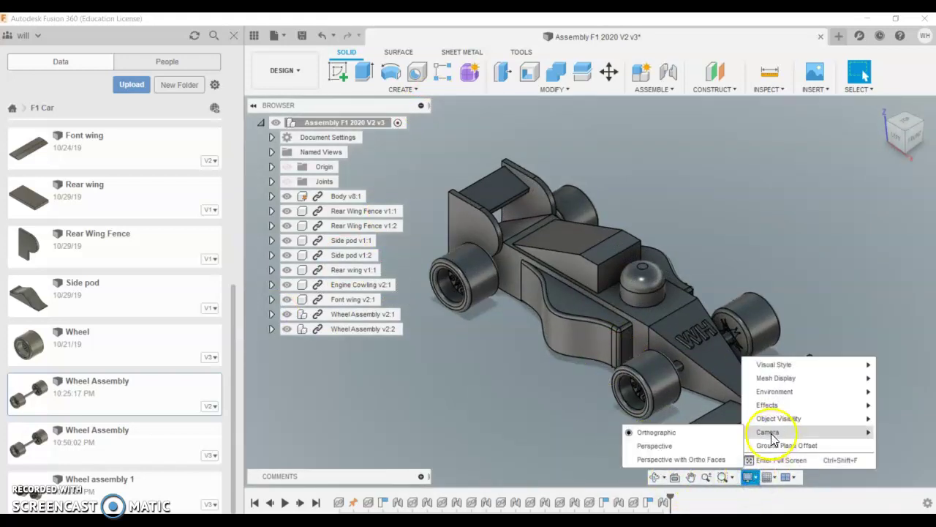
pyautogui.click(709, 445)
pyautogui.keyDown('shift'); pyautogui.moveTo(742, 408); pyautogui.dragTo(721, 367, button='middle'); pyautogui.keyUp('shift')
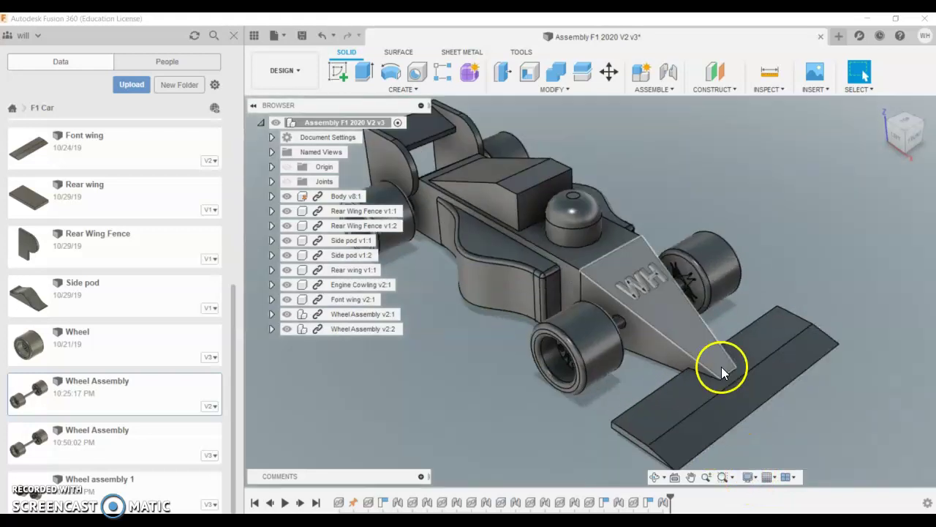
pyautogui.moveTo(910, 128)
pyautogui.mouseDown()
pyautogui.moveTo(899, 132)
pyautogui.moveTo(918, 118)
pyautogui.mouseUp()
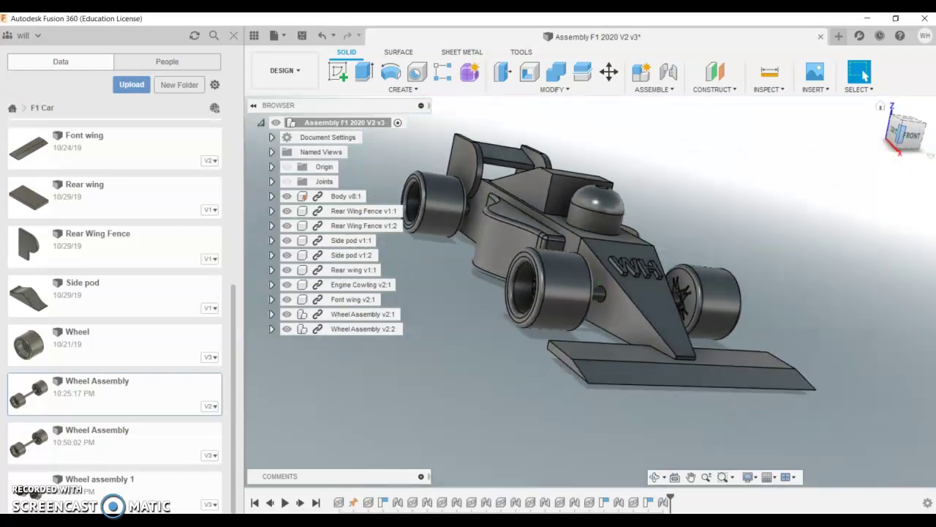
pyautogui.click(881, 108)
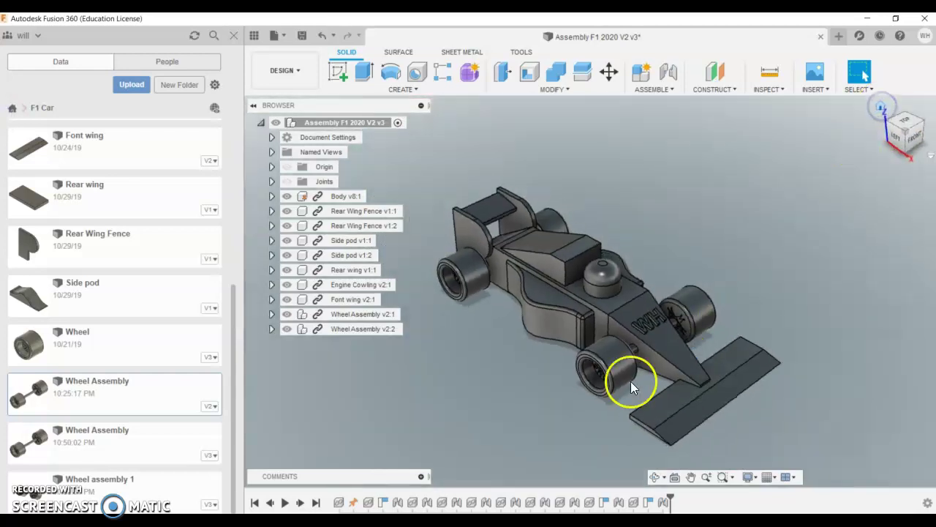